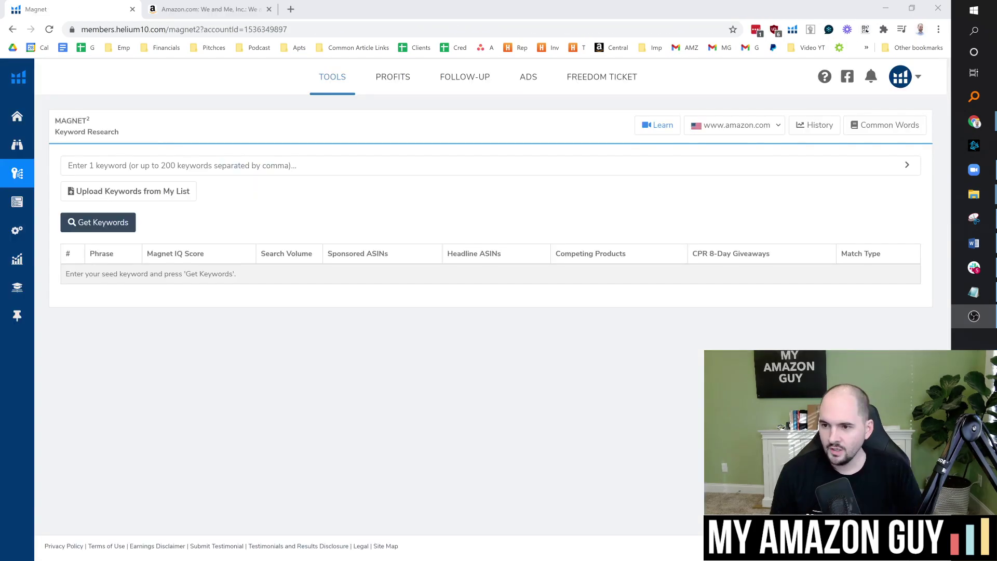
# Run a Magnet keyword search for "asking powerful questions"
pyautogui.moveTo(17, 291)
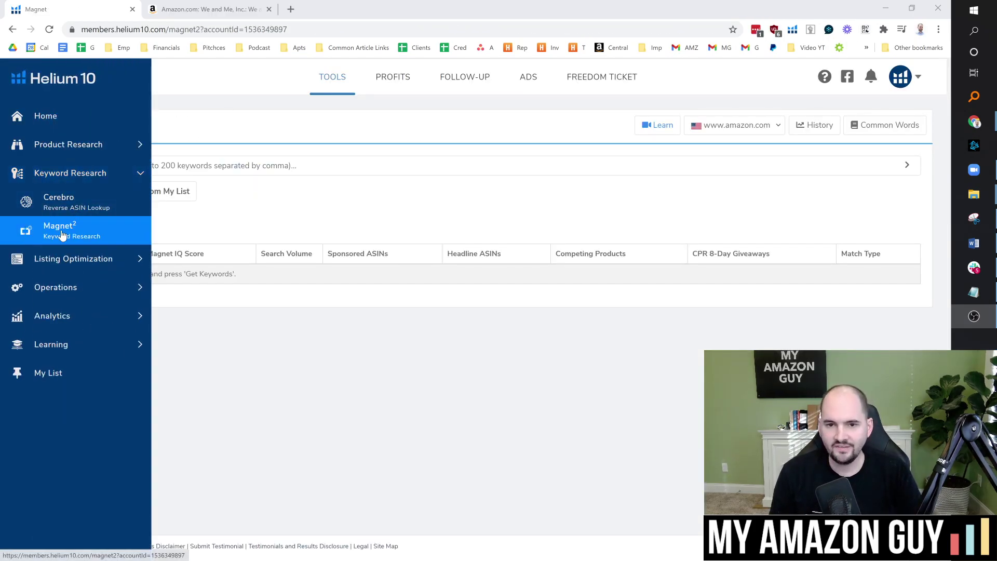
pyautogui.click(248, 166)
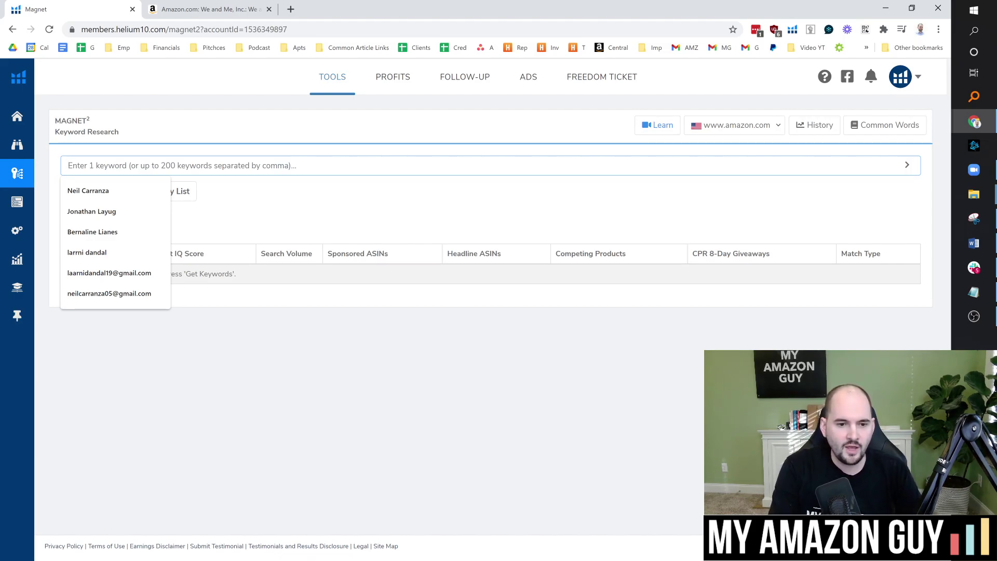
pyautogui.write('asking powerful questions')
pyautogui.press('Return')
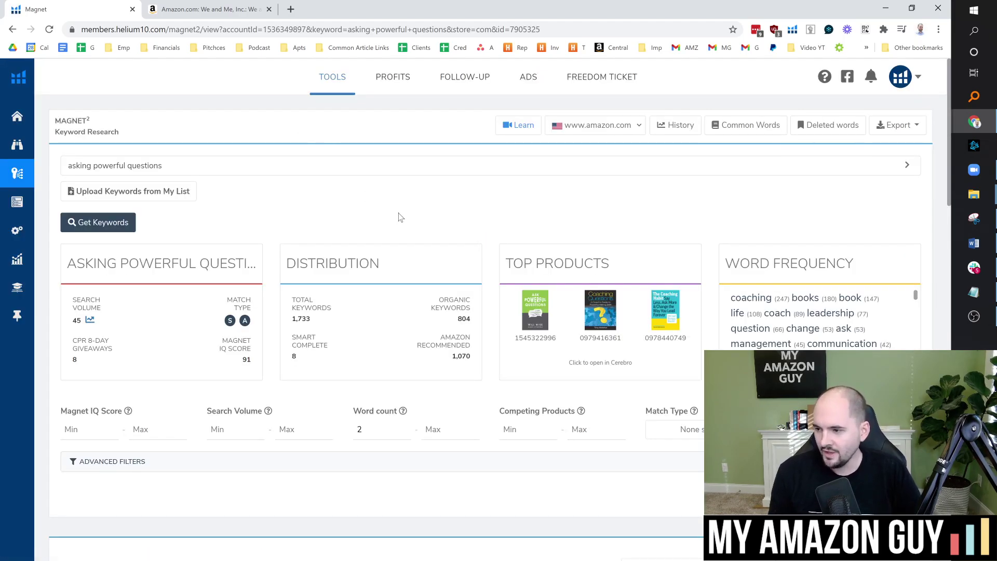
# Examine the search's summary cards, covering search volume, distribution, top products and word frequency
pyautogui.scroll(-3, 398, 210)
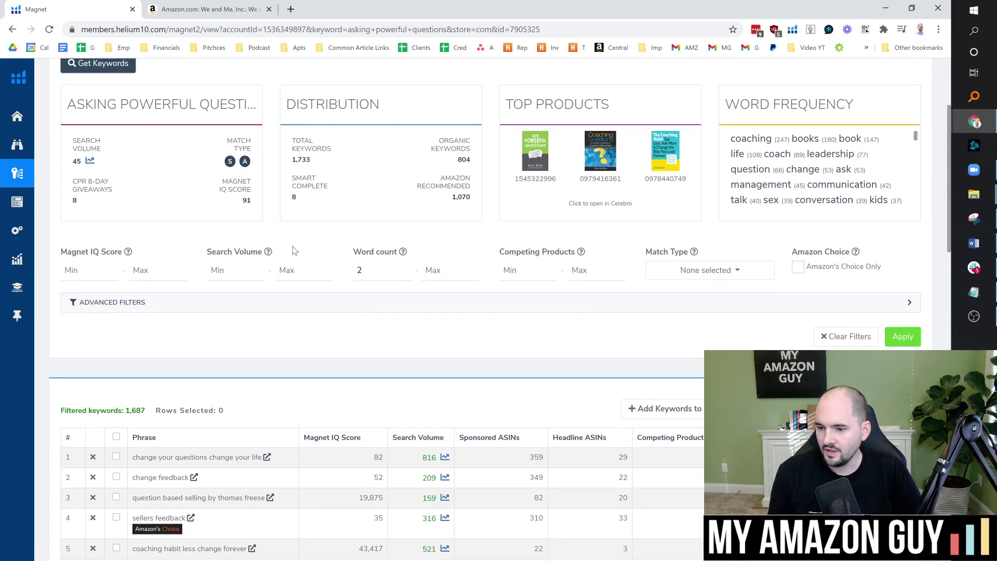
pyautogui.scroll(-1, 294, 252)
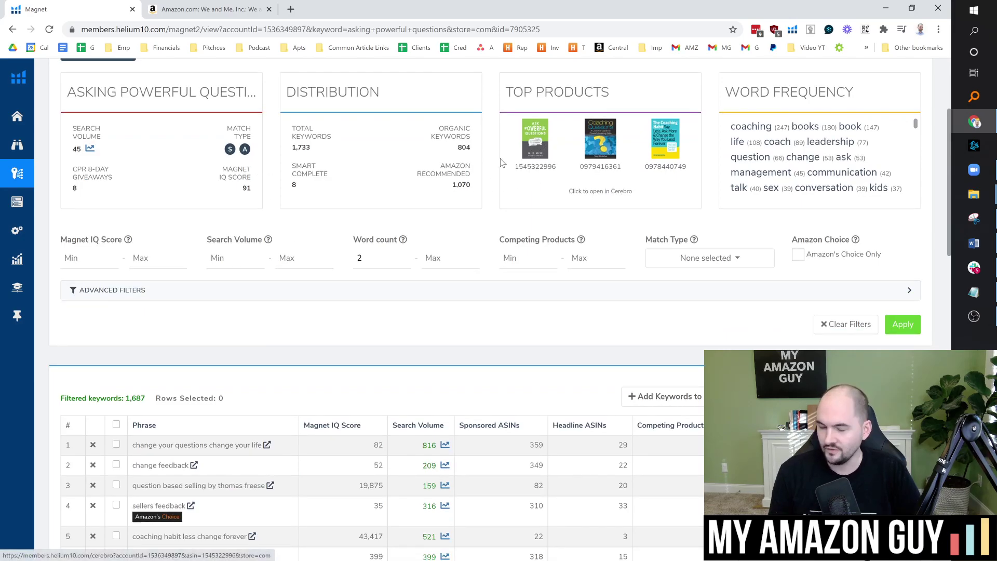
pyautogui.moveTo(457, 171)
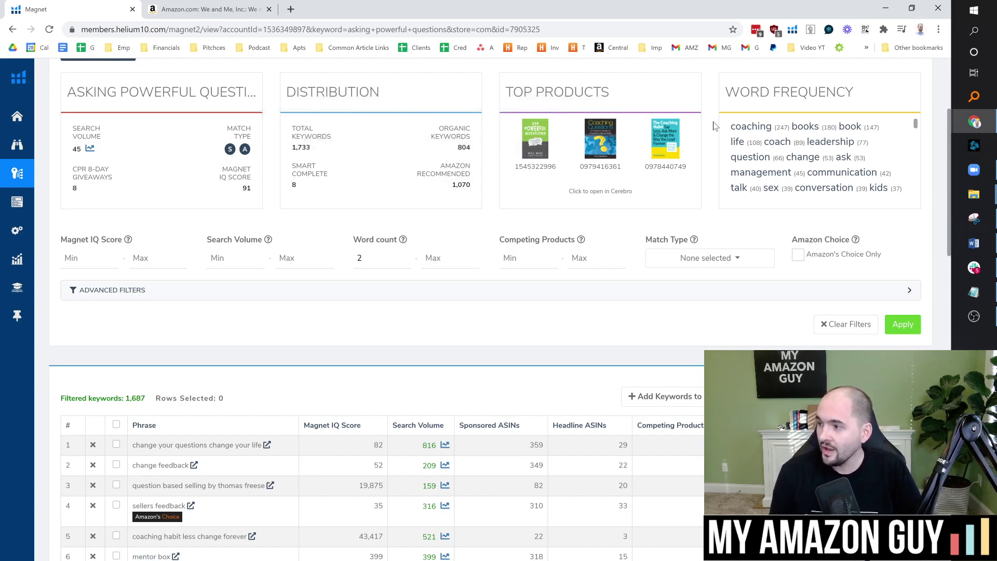
pyautogui.scroll(1, 675, 172)
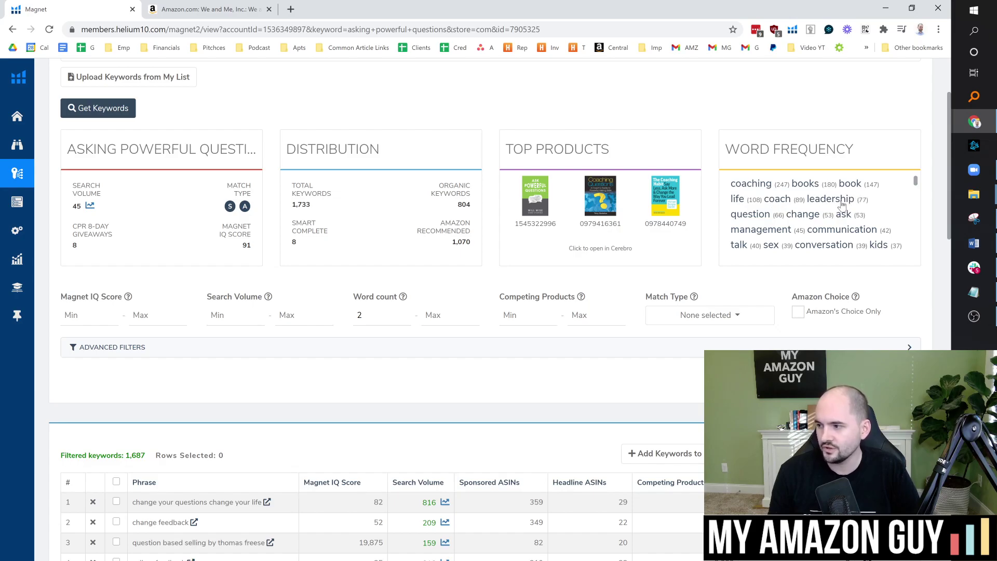
pyautogui.scroll(2, 701, 242)
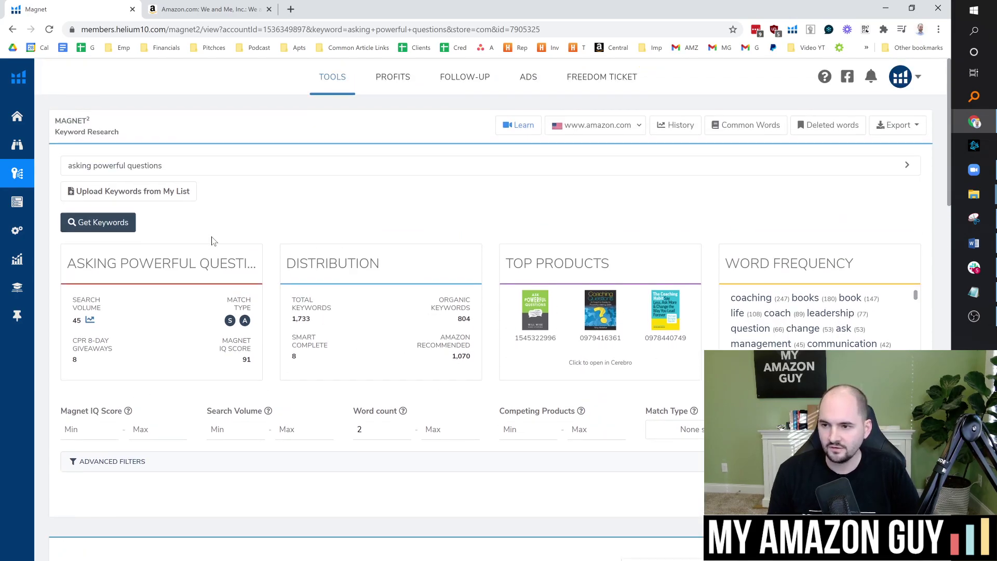
pyautogui.scroll(-2, 263, 219)
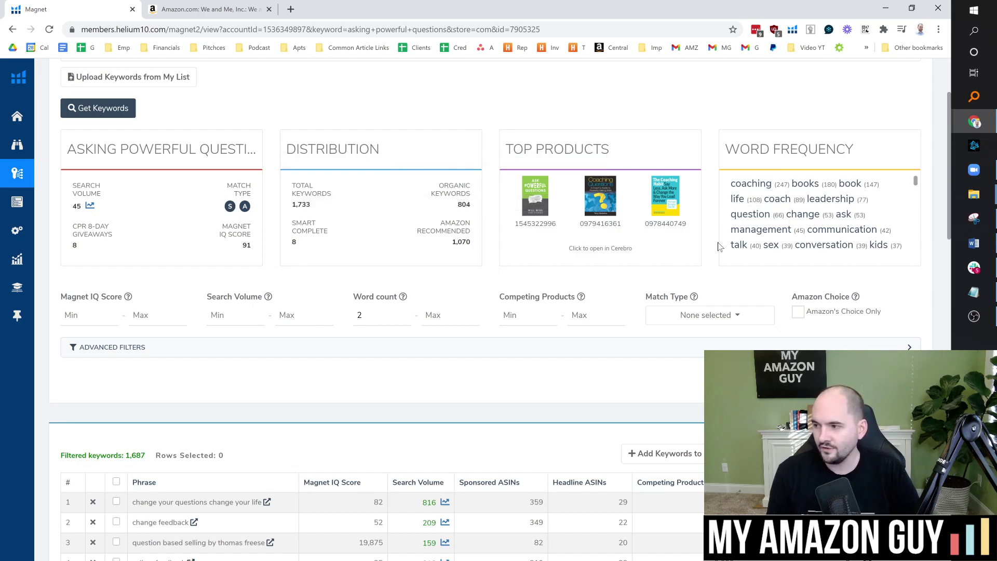
pyautogui.scroll(2, 720, 246)
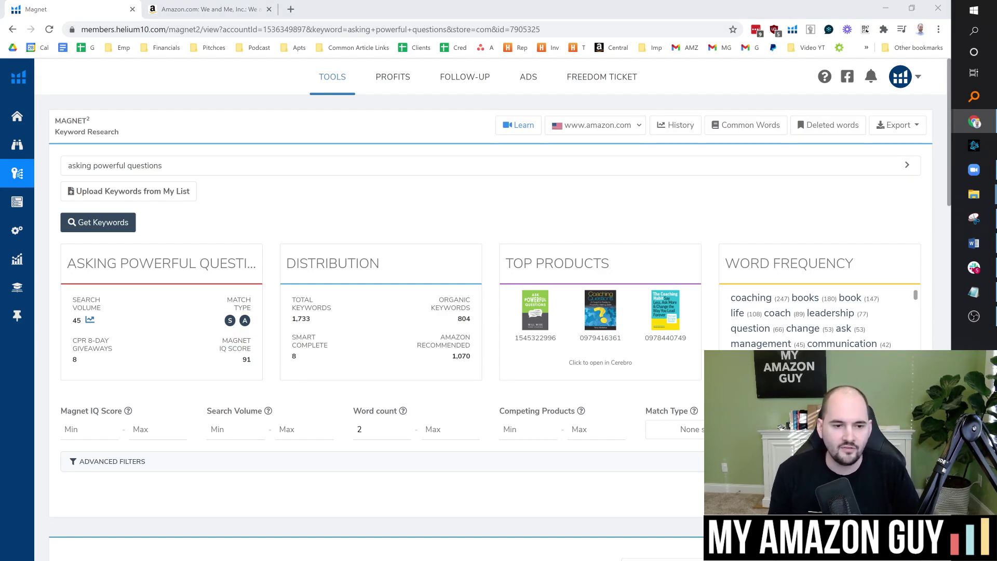
pyautogui.hotkey('alt', 'Tab')
pyautogui.moveTo(6, 159)
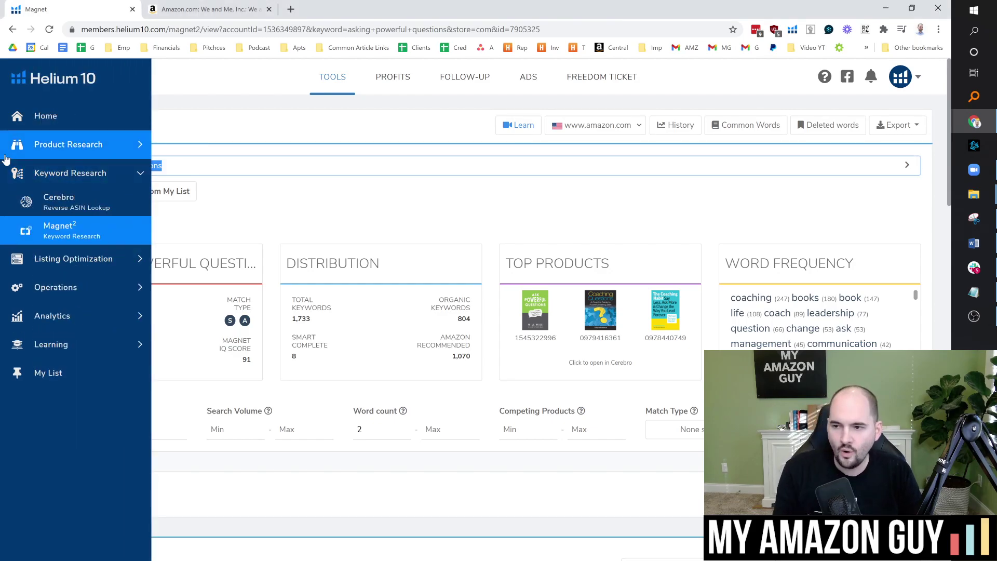
# Sort the filtered keyword table by search volume from high to low
pyautogui.click(287, 196)
pyautogui.scroll(-8, 535, 297)
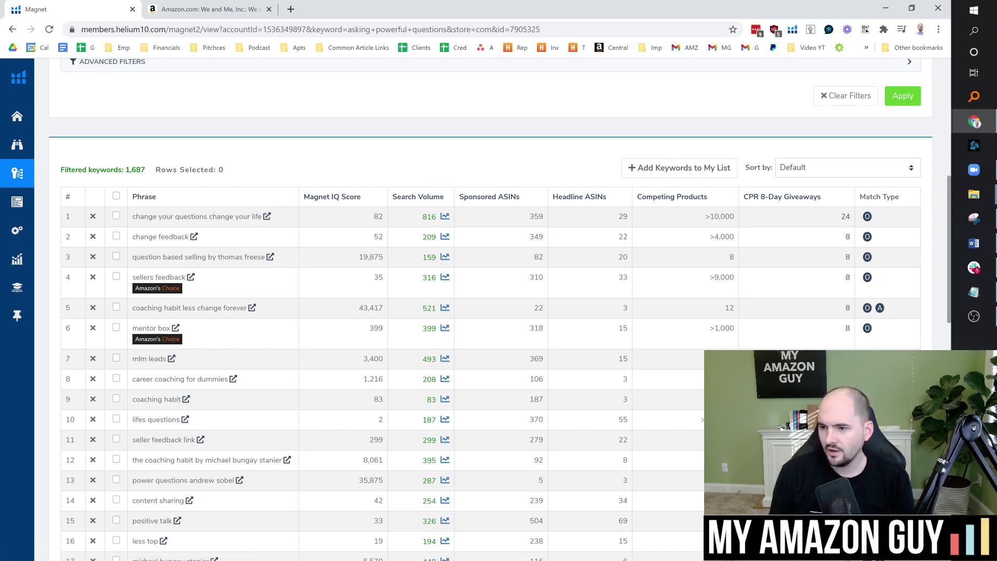
pyautogui.click(403, 198)
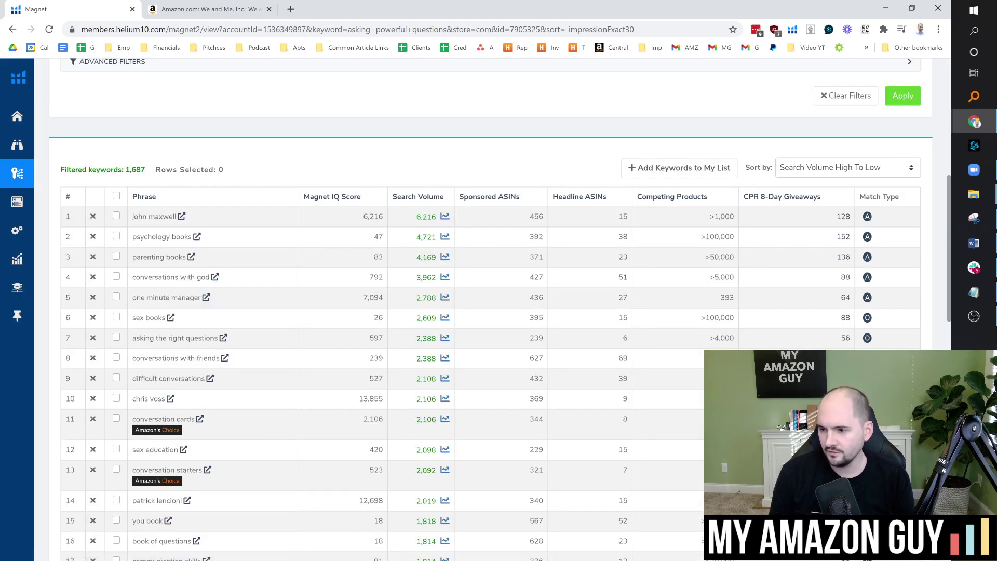
# Review the highest-volume phrases in the keyword table and open the Amazon results for "the making of a manager"
pyautogui.scroll(-2, 490, 312)
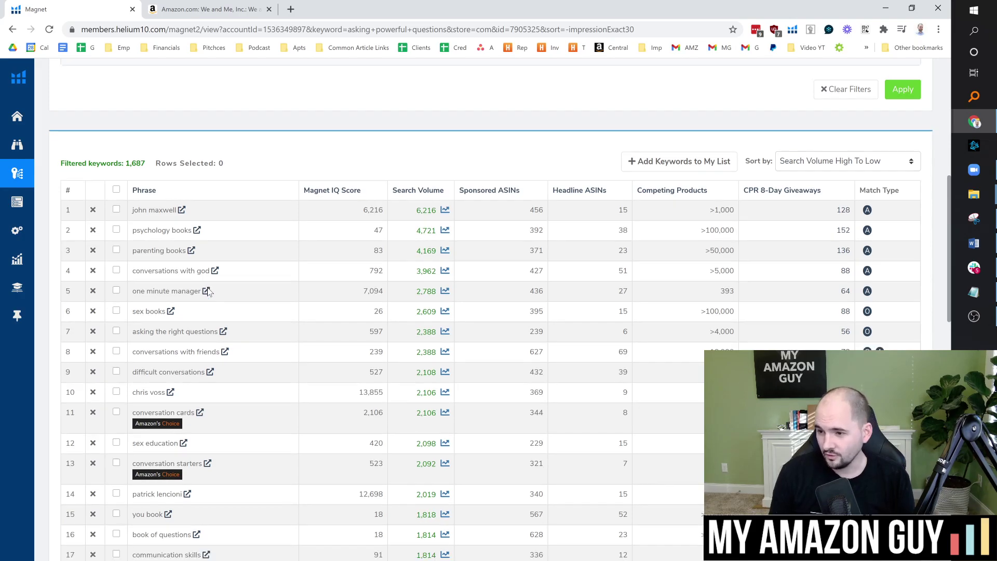
pyautogui.scroll(-3, 150, 219)
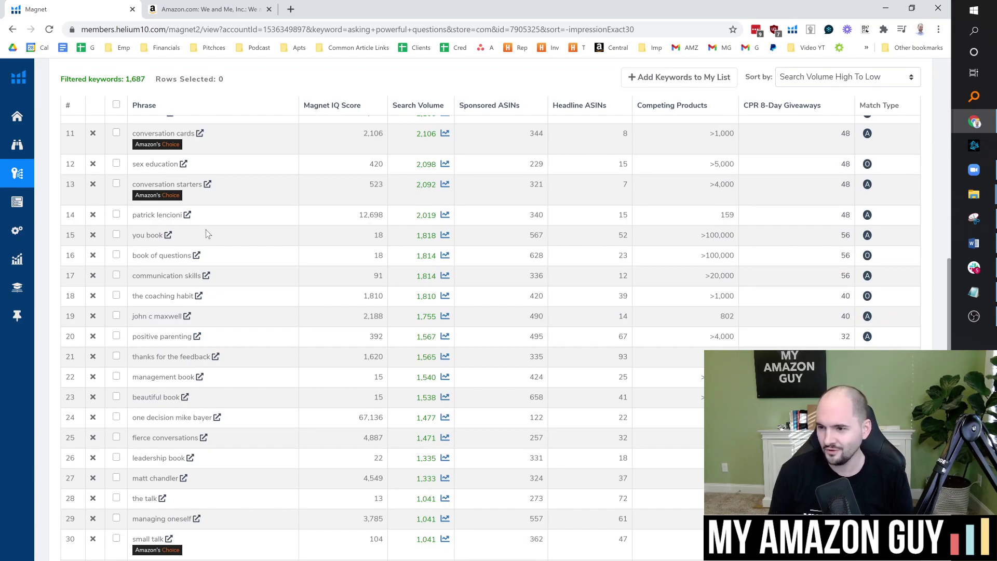
pyautogui.scroll(-1, 206, 224)
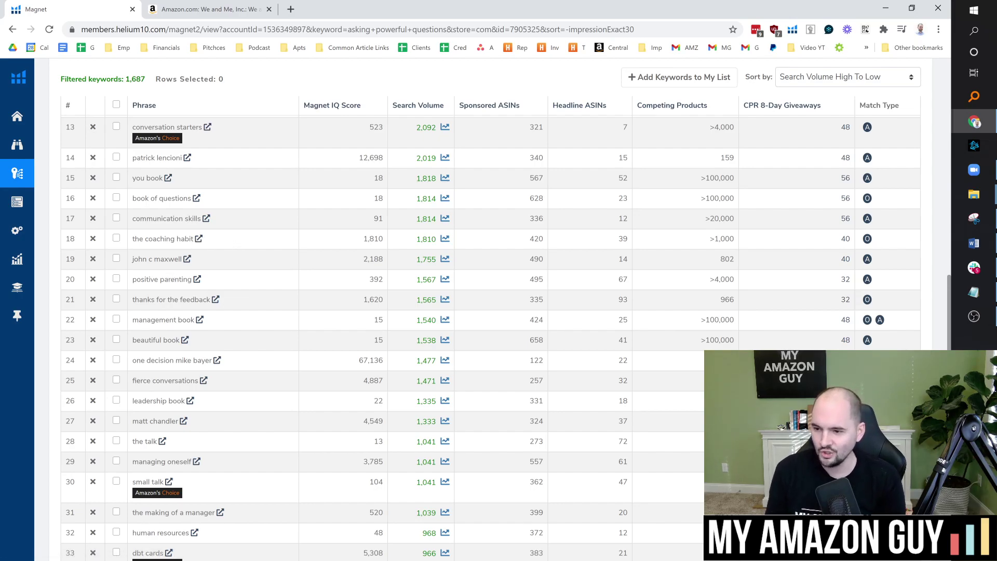
pyautogui.scroll(-1, 172, 270)
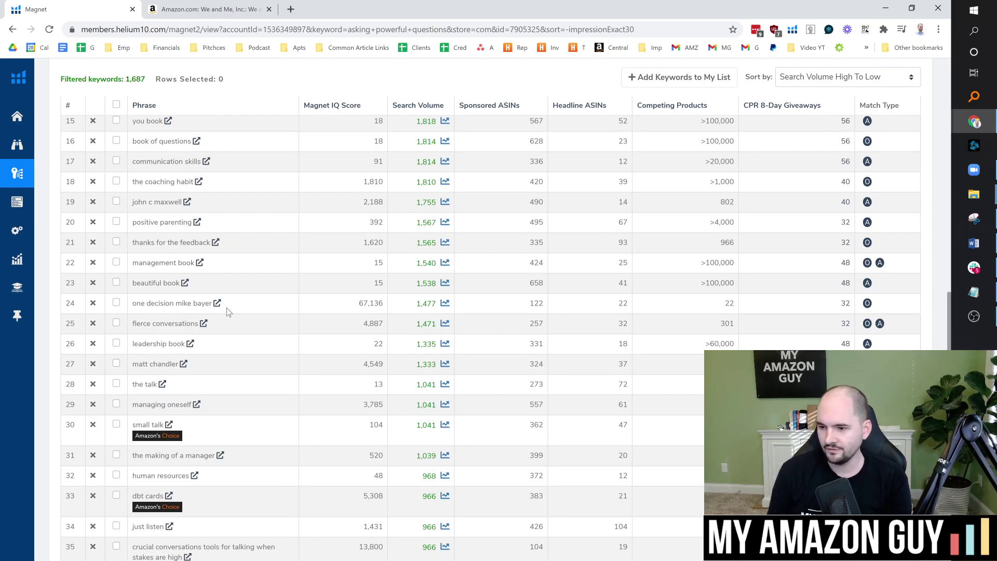
pyautogui.scroll(-2, 236, 309)
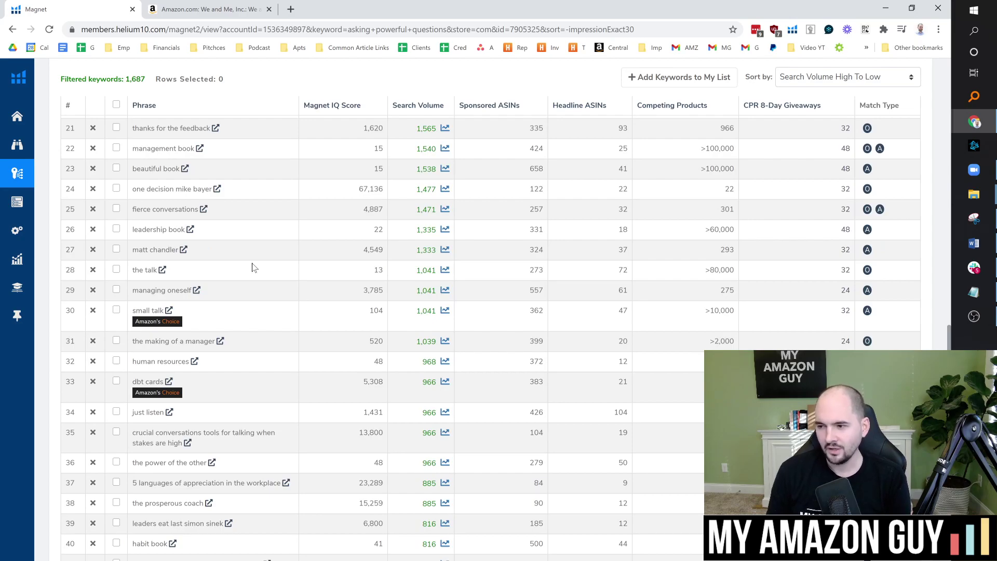
pyautogui.scroll(-1, 251, 309)
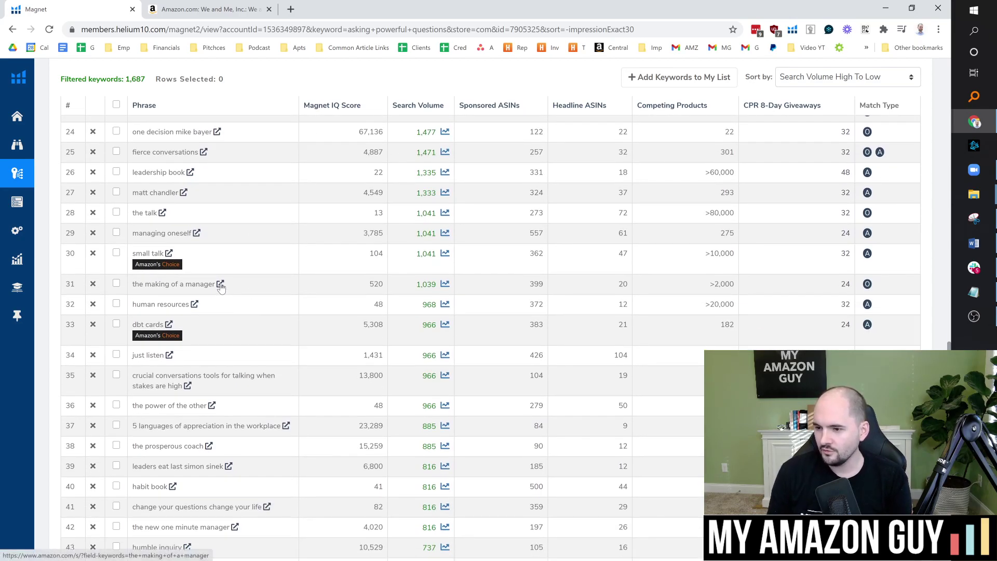
pyautogui.scroll(-1, 219, 291)
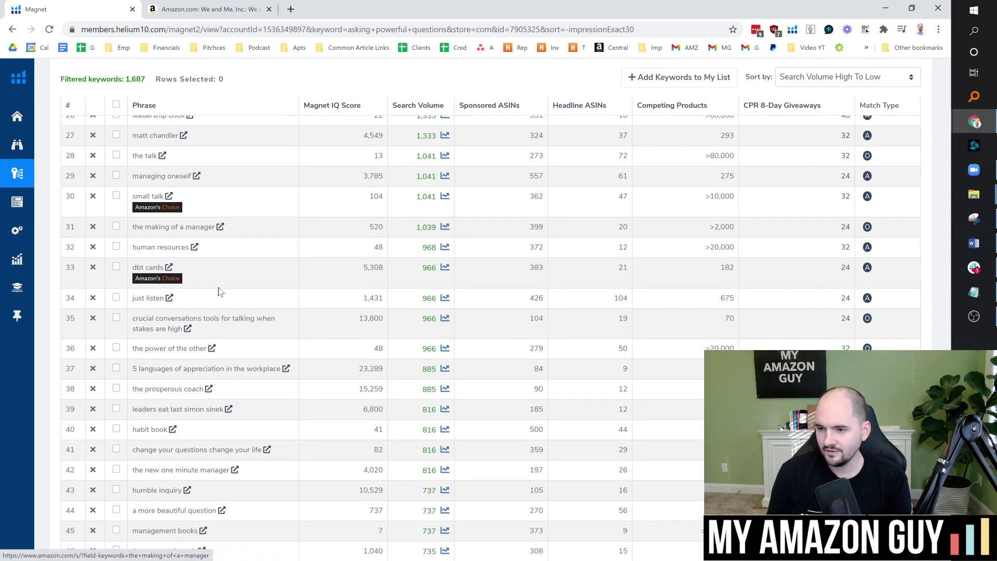
pyautogui.click(220, 227)
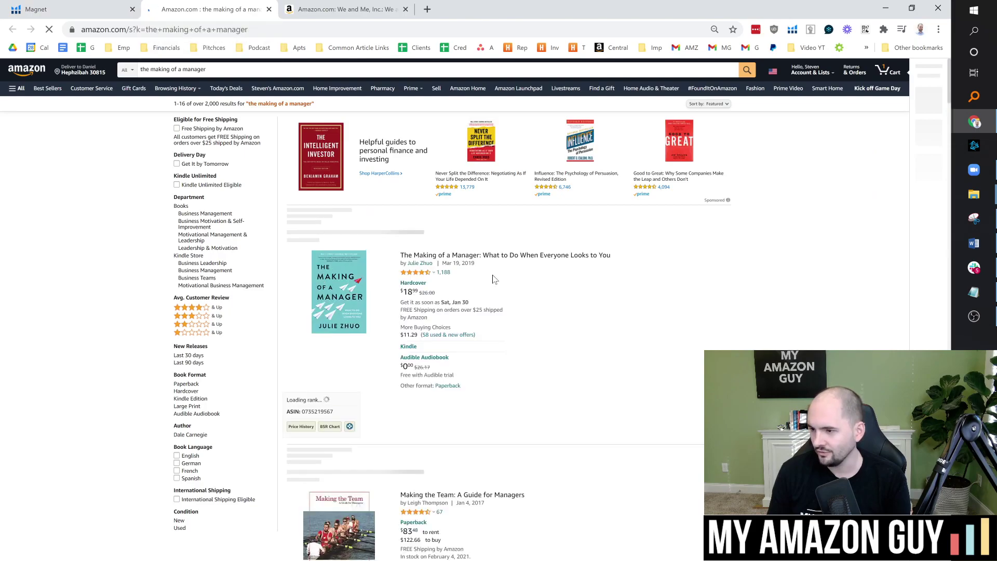
# Restore the default keyword order in Magnet and open the Amazon results for "change your questions change your life"
pyautogui.click(89, 7)
pyautogui.scroll(-2, 279, 337)
pyautogui.scroll(-2, 279, 337)
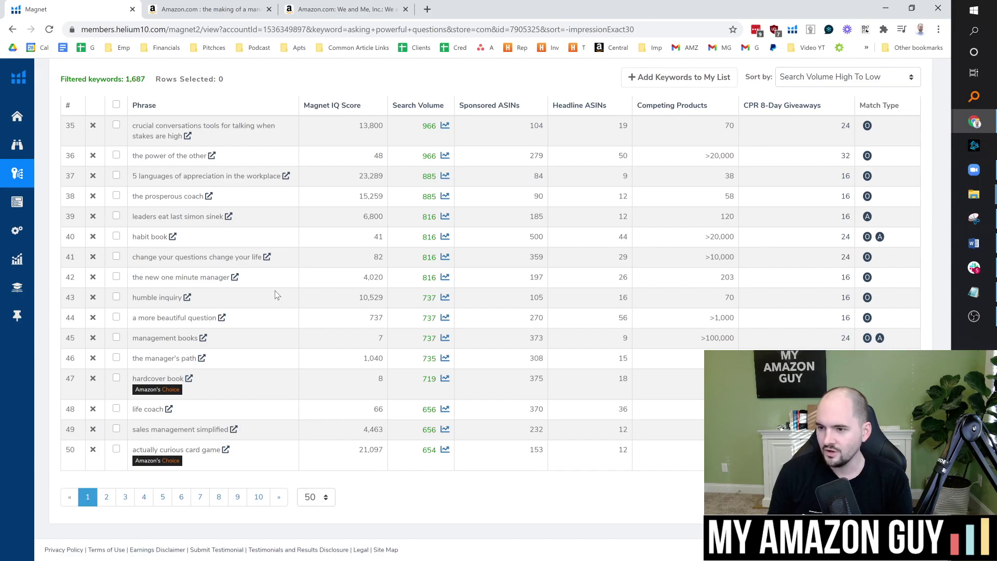
pyautogui.scroll(20, 275, 294)
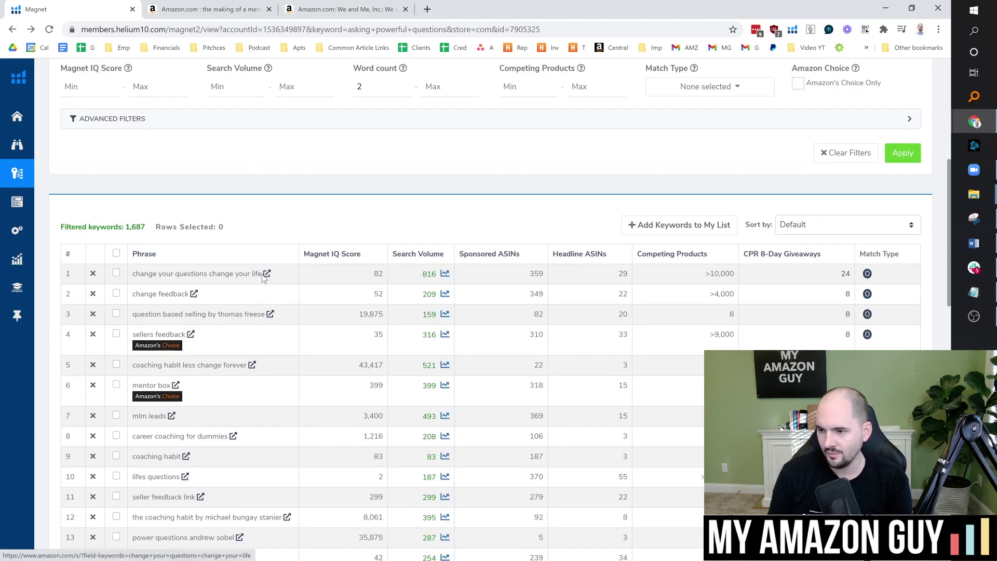
pyautogui.click(267, 273)
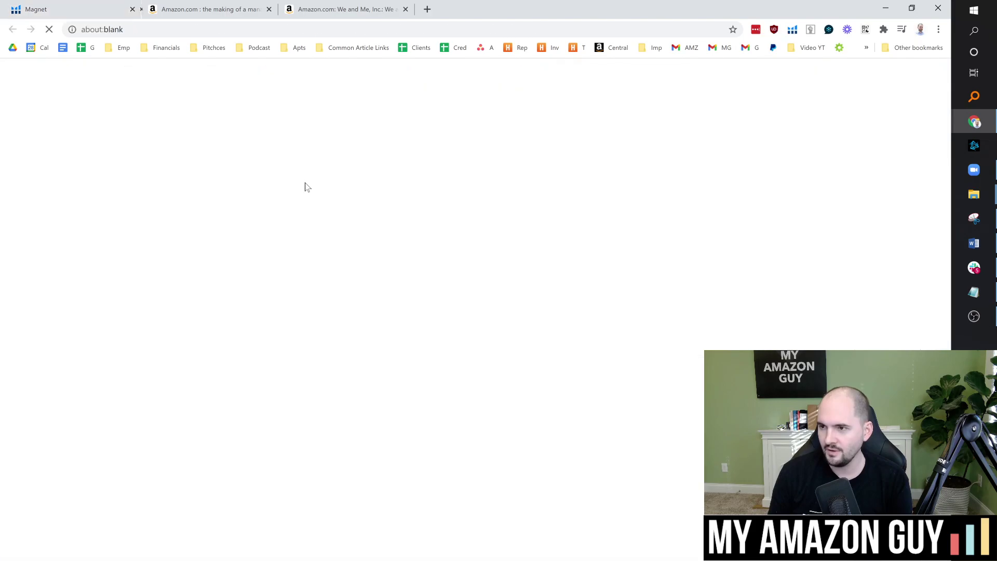
# Return to the Magnet results and review the phrases listed in the default order
pyautogui.click(73, 8)
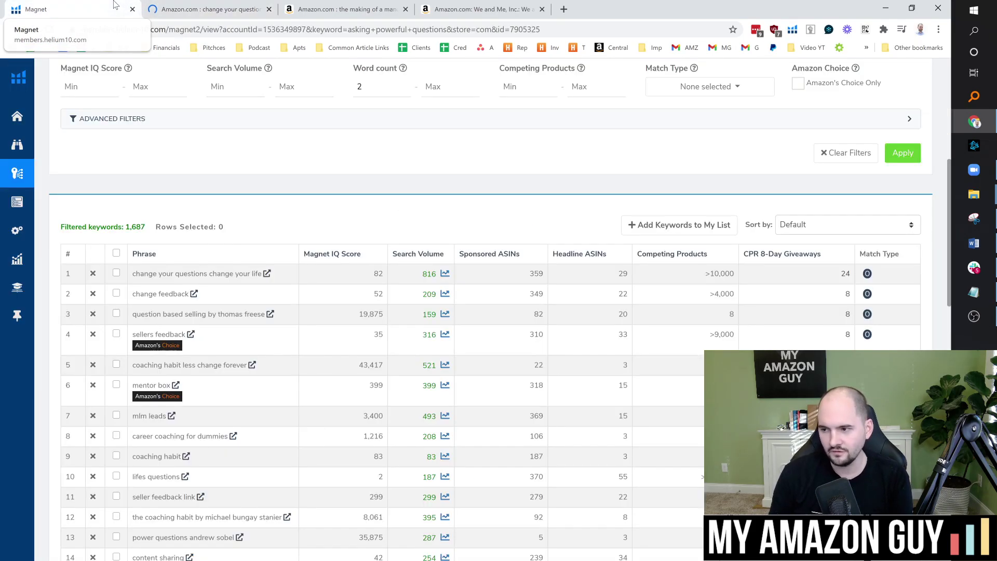
pyautogui.scroll(-2, 234, 331)
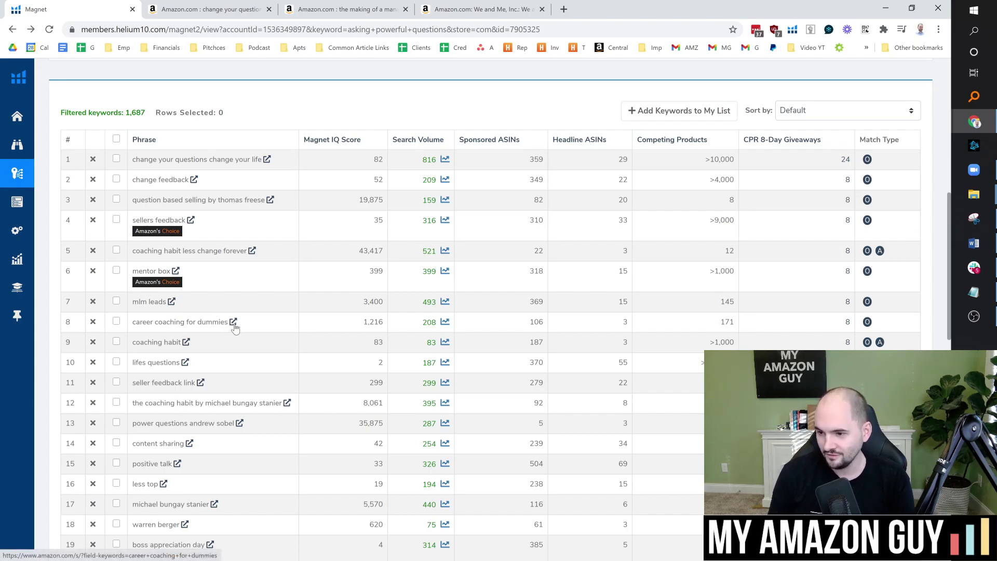
pyautogui.scroll(-2, 233, 326)
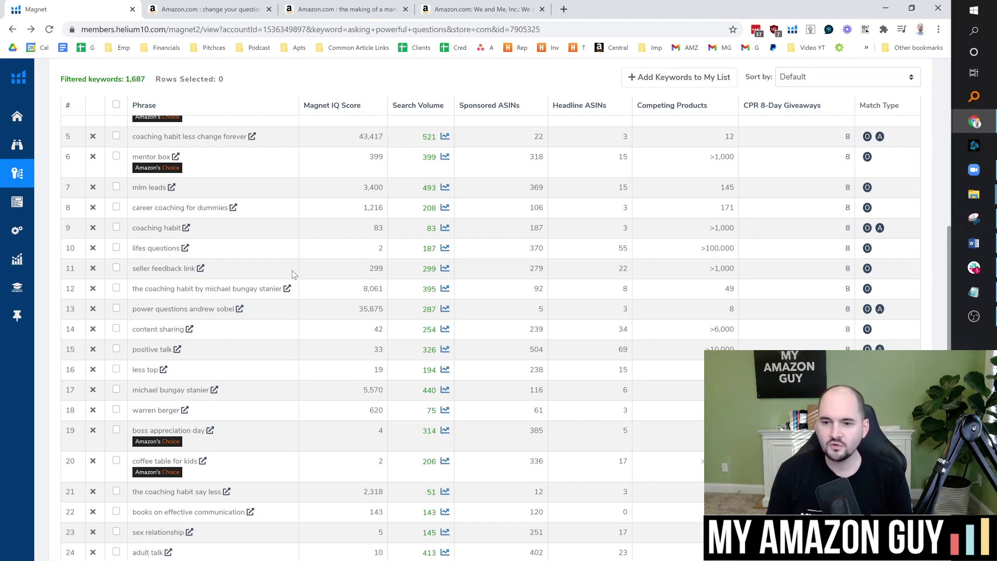
pyautogui.scroll(8, 238, 222)
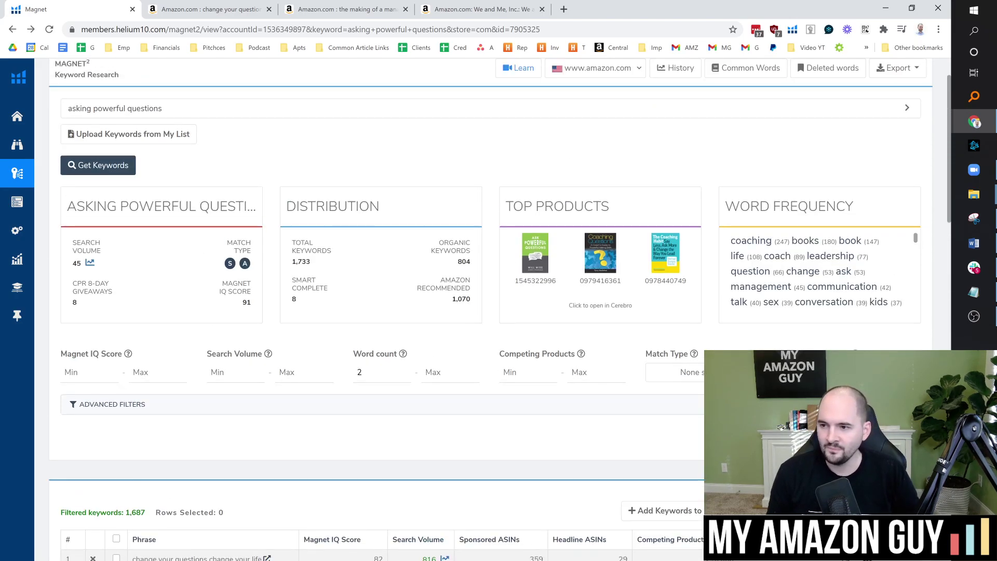
# Replace the seed keyword with "intention, questions, conversatoin, empathy, reflection, journal, rapport" and run the Magnet search
pyautogui.scroll(1, 181, 202)
pyautogui.tripleClick(120, 165)
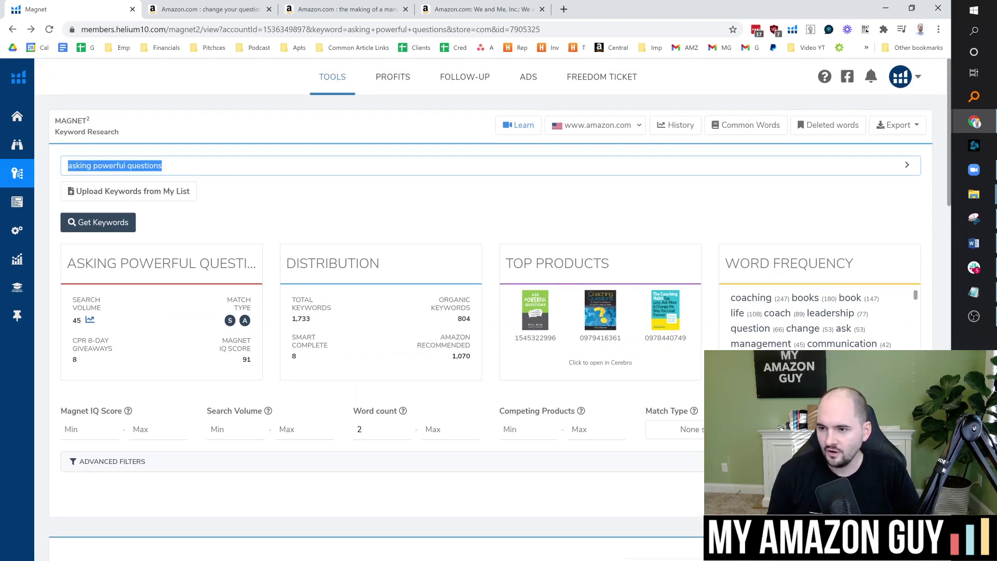
pyautogui.press('BackSpace')
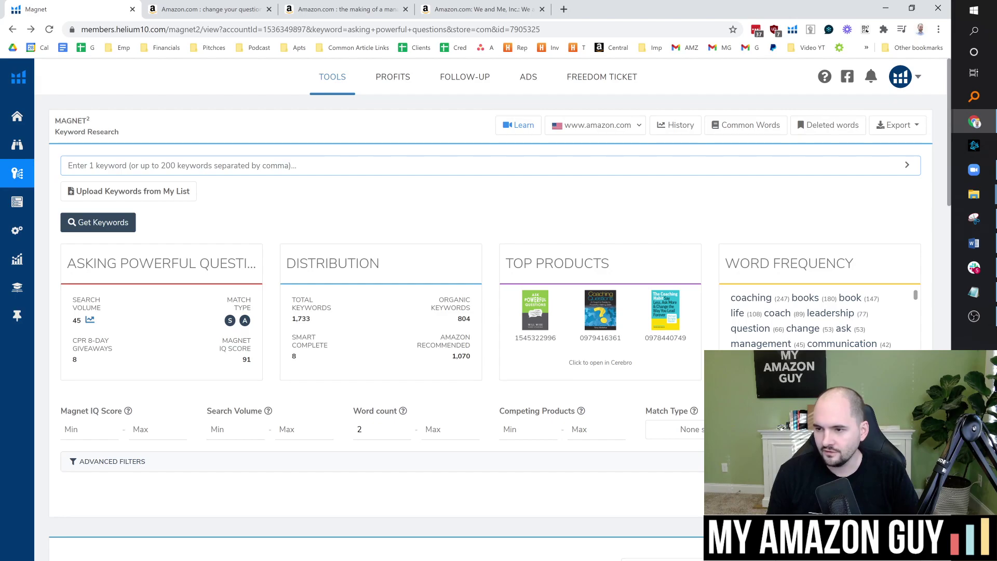
pyautogui.write('intention,')
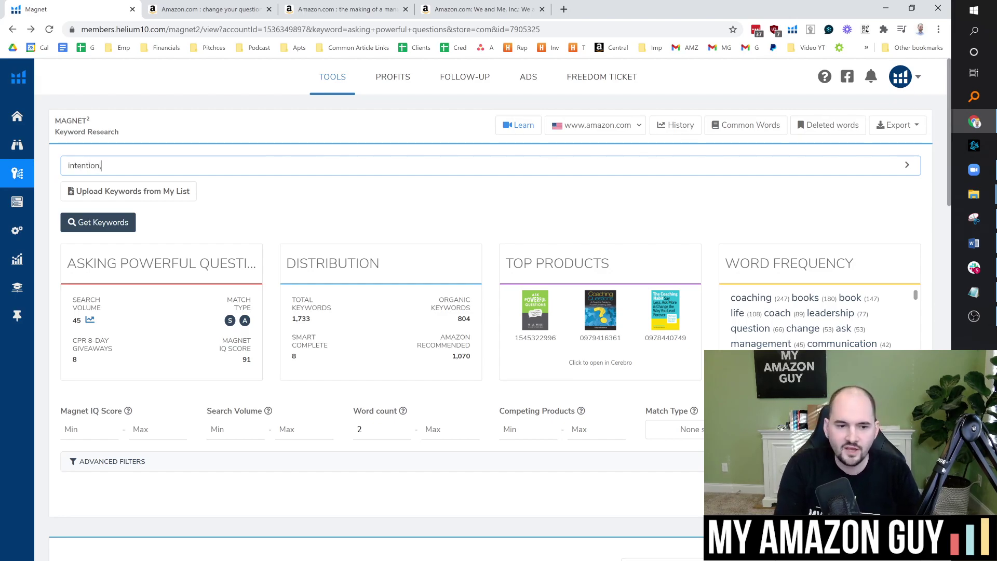
pyautogui.write(' questions, conve')
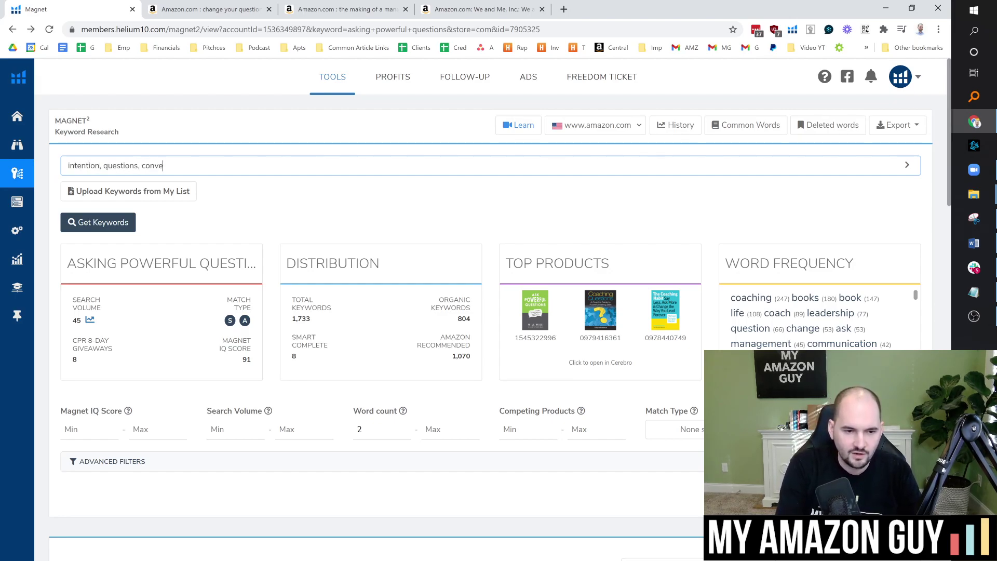
pyautogui.write('rsatoin, empahty')
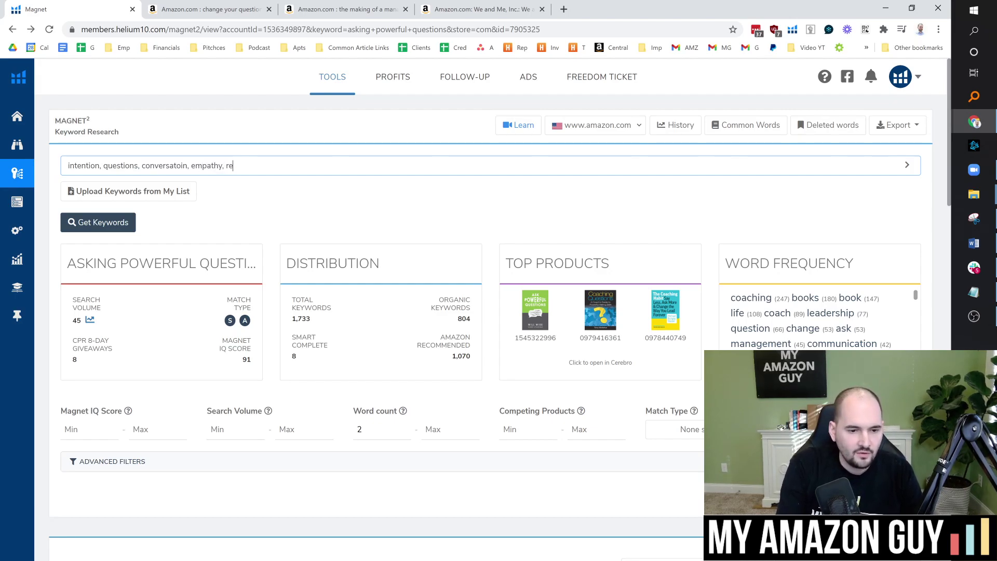
pyautogui.write(', reflection, journal, rapport')
pyautogui.click(317, 154)
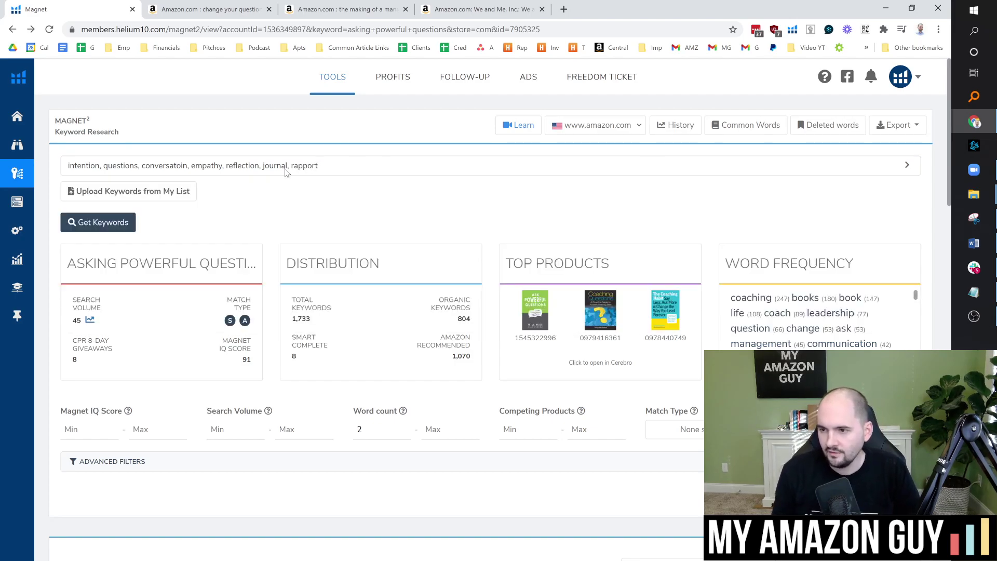
pyautogui.press('Return')
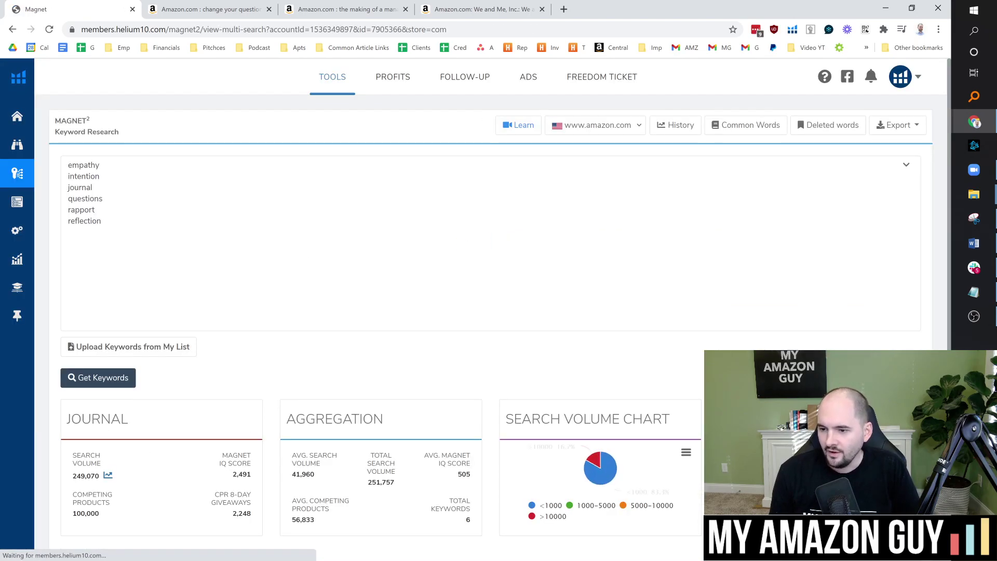
# Examine the summary figures and keyword table returned for the multi-keyword Magnet search
pyautogui.scroll(-5, 365, 271)
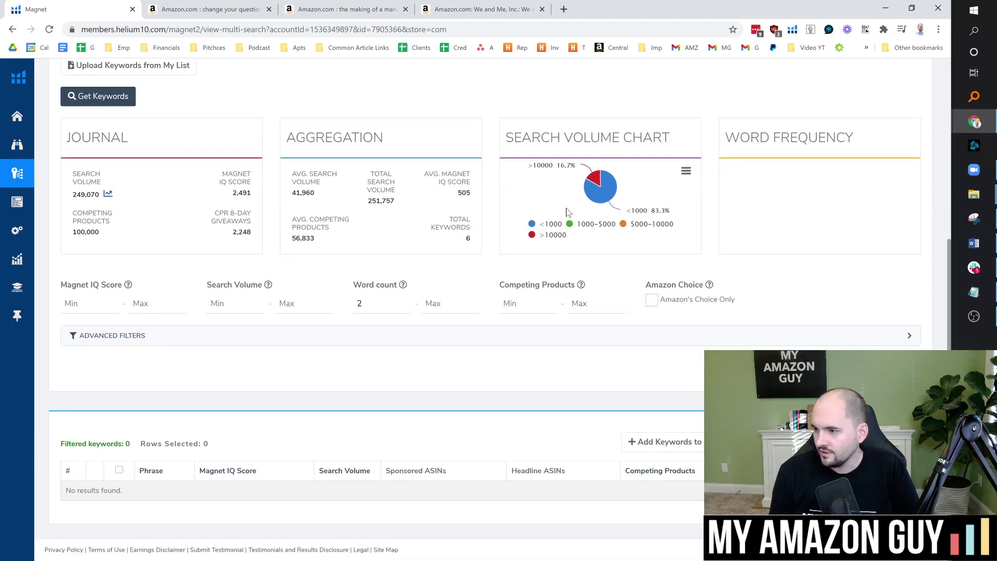
pyautogui.moveTo(596, 199)
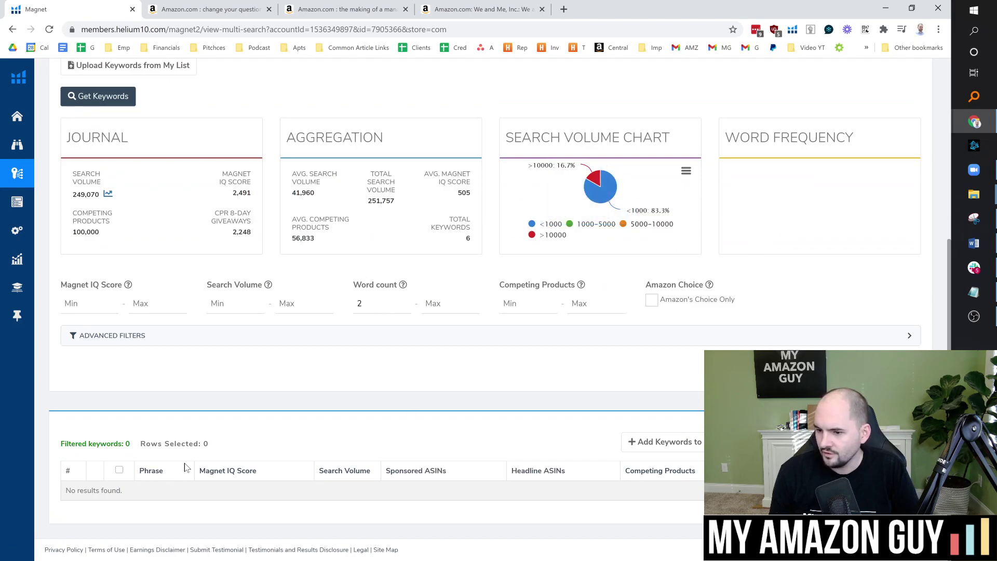
pyautogui.scroll(5, 119, 485)
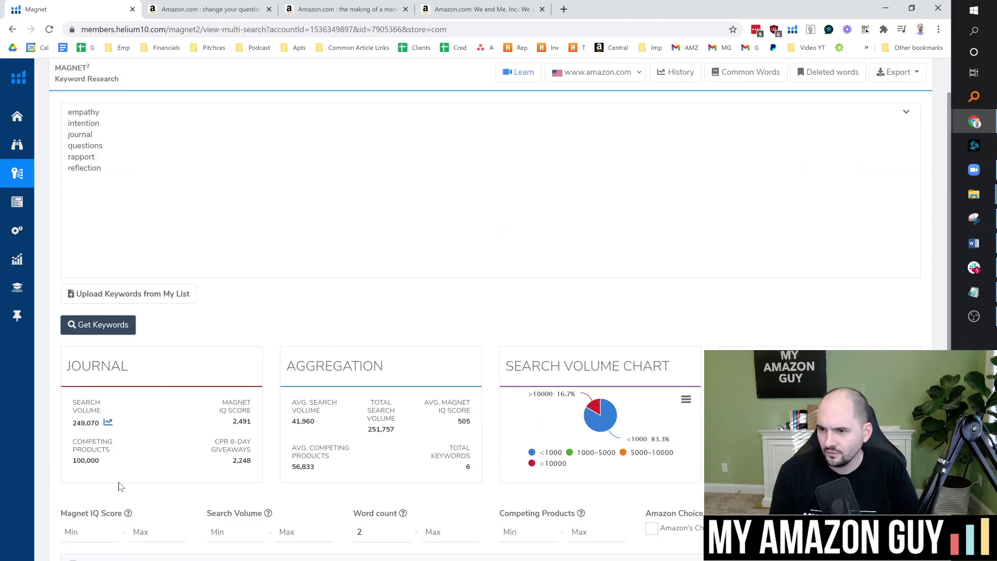
pyautogui.scroll(-5, 141, 374)
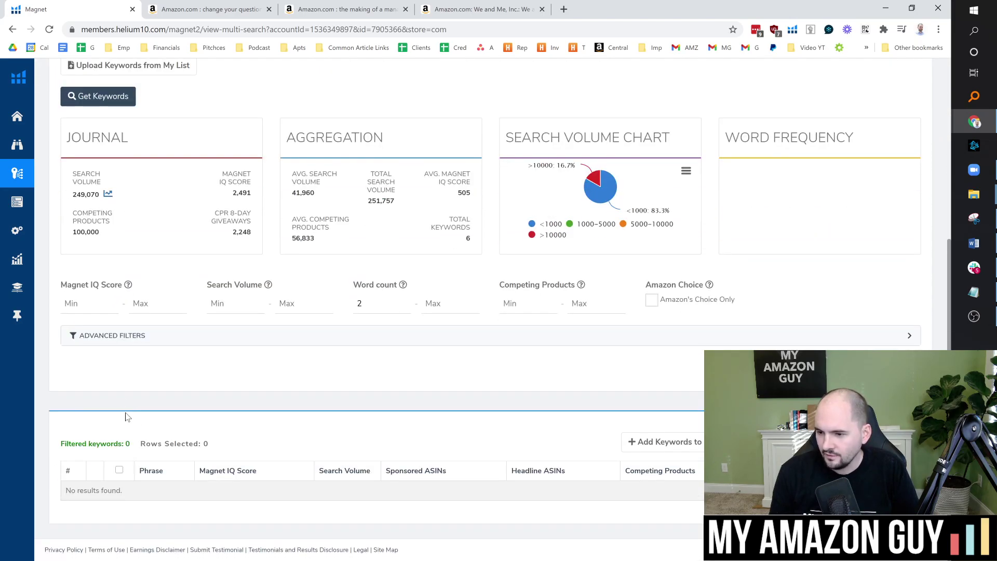
# Reduce the seed keywords to "empathy" and "questions", run the Magnet search again and check its results
pyautogui.scroll(4, 132, 415)
pyautogui.scroll(1, 38, 337)
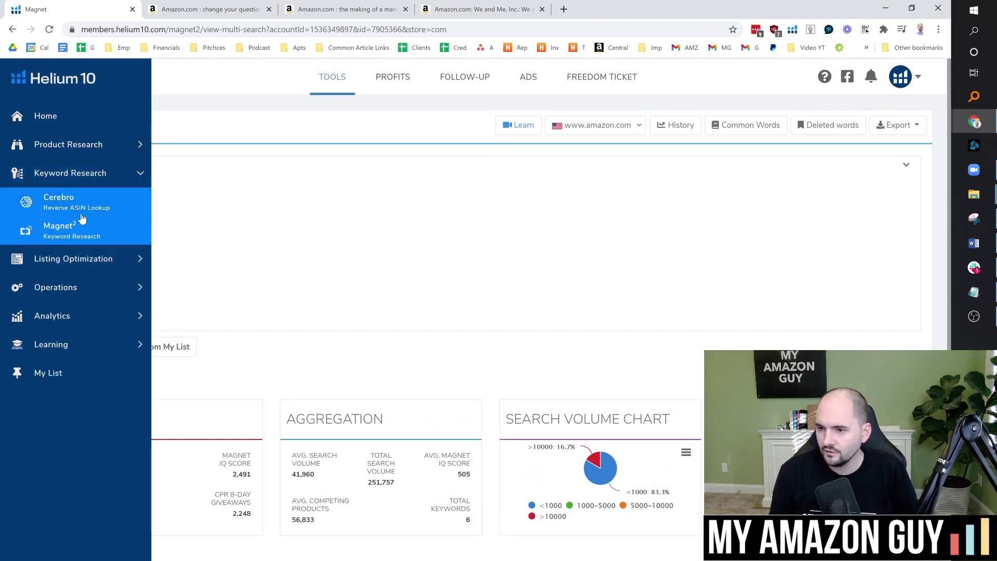
pyautogui.moveTo(104, 222); pyautogui.dragTo(59, 176)
pyautogui.press('BackSpace')
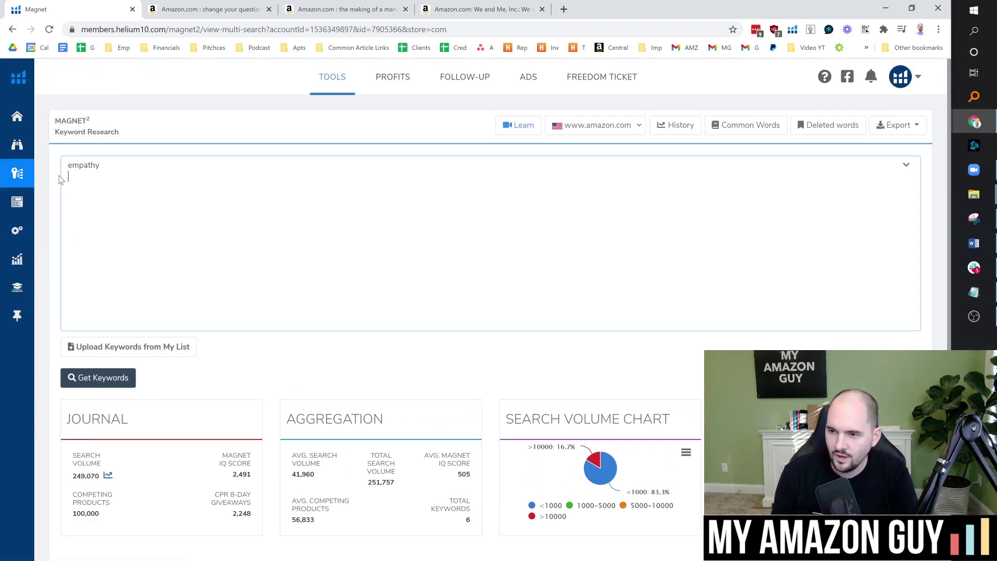
pyautogui.write('questions')
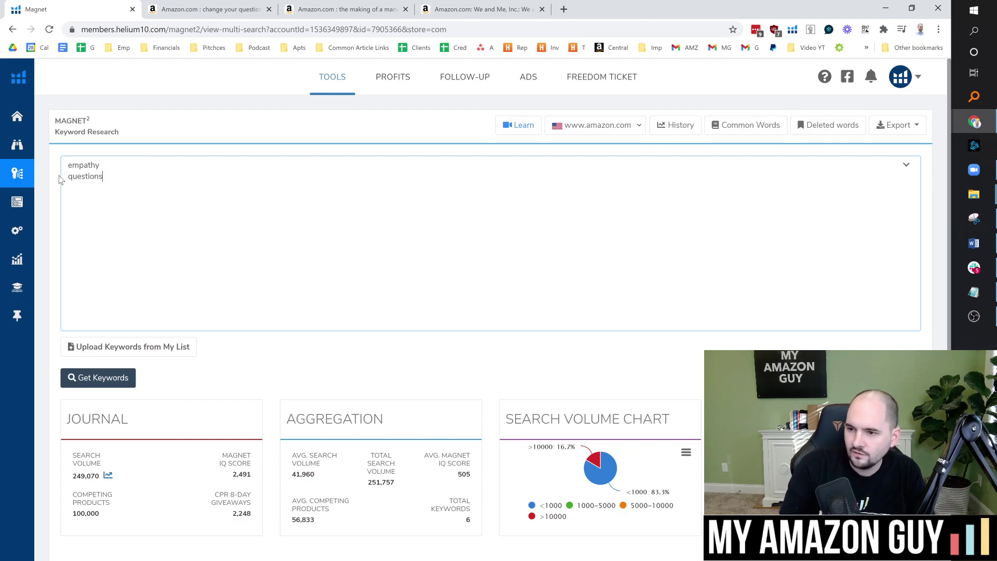
pyautogui.click(92, 376)
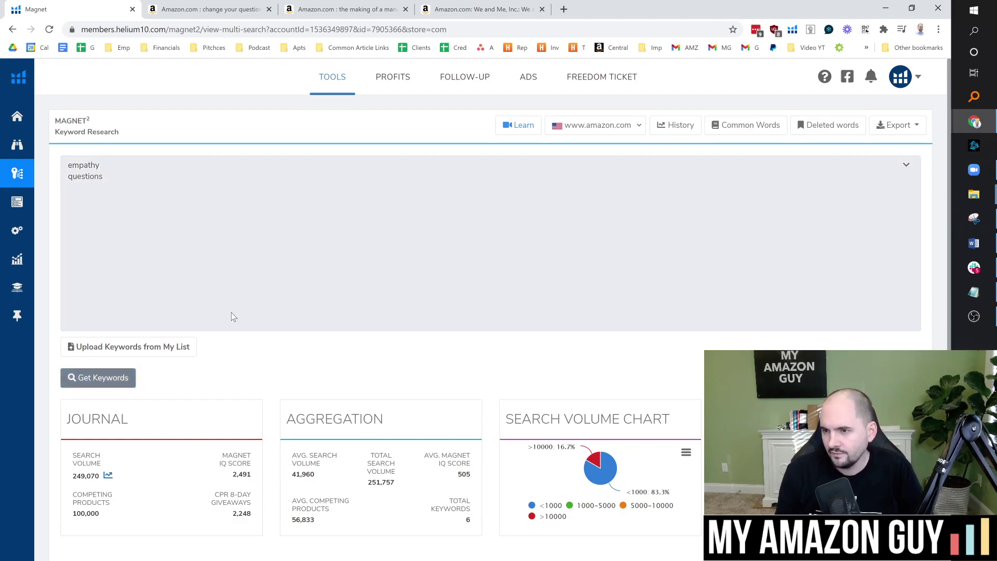
pyautogui.scroll(-3, 267, 304)
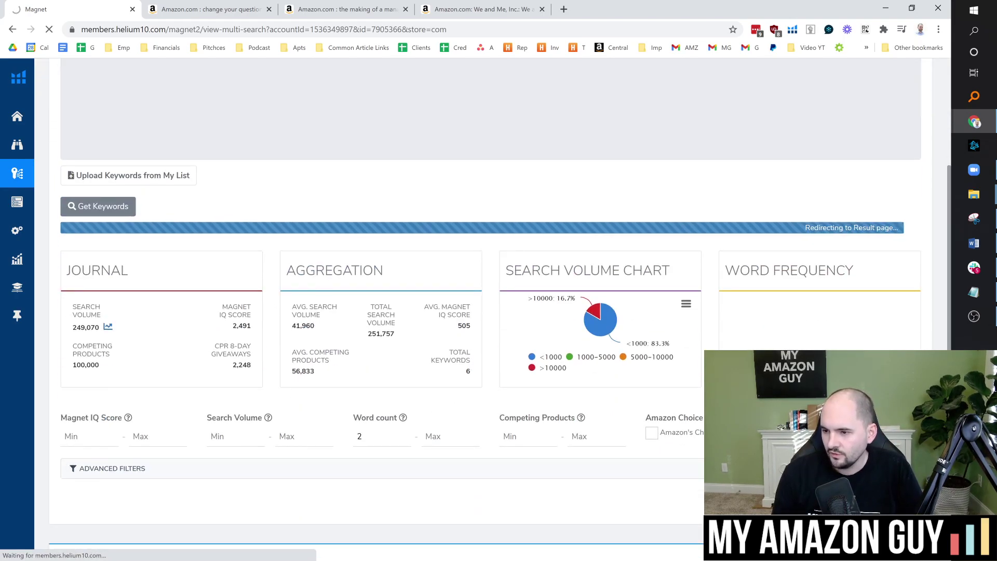
pyautogui.scroll(-5, 306, 275)
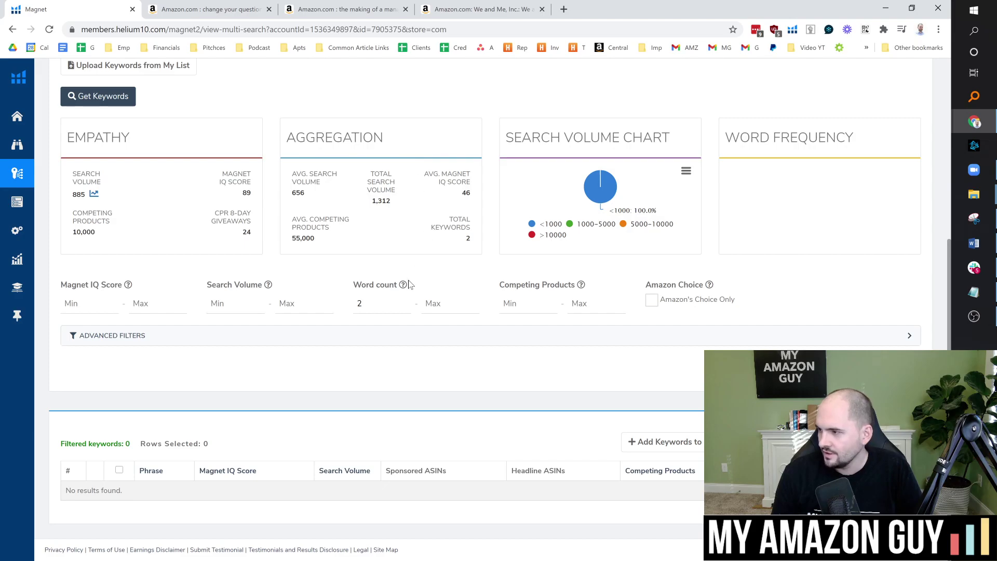
# Remove "questions" from the seed keywords, run the Magnet search for "empathy" alone and check its results
pyautogui.scroll(5, 296, 303)
pyautogui.doubleClick(85, 176)
pyautogui.press('BackSpace')
pyautogui.click(102, 374)
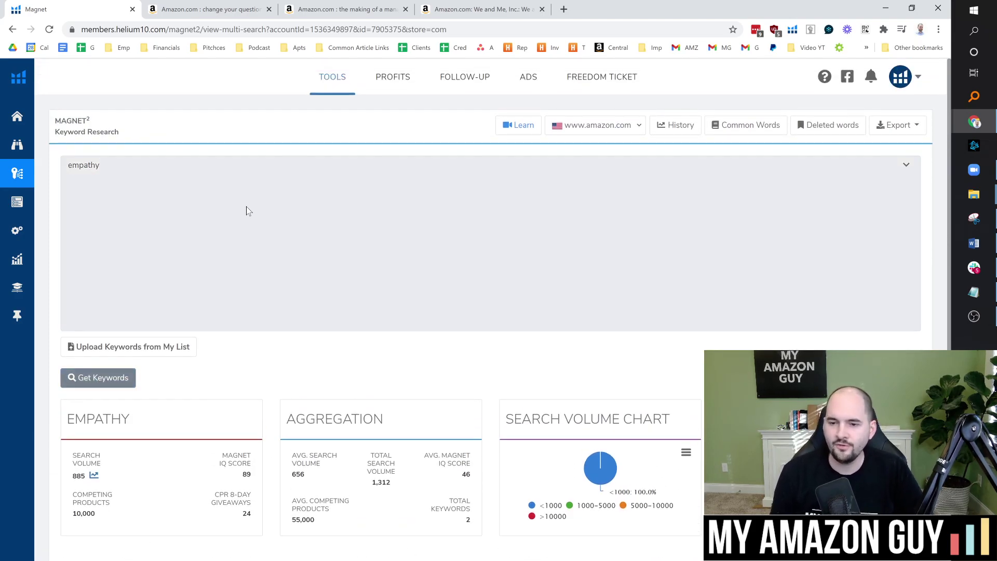
pyautogui.scroll(-4, 359, 234)
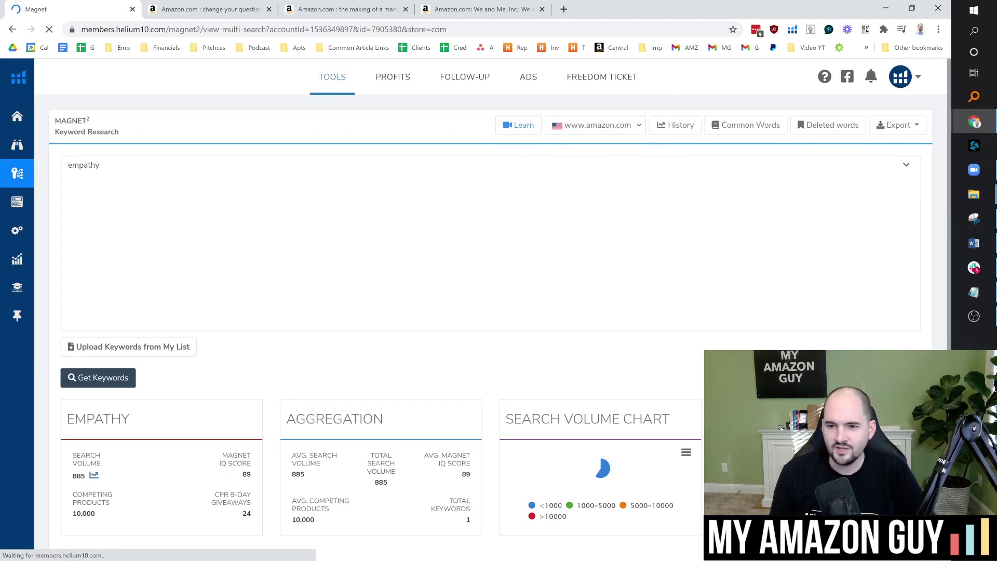
pyautogui.scroll(-4, 344, 267)
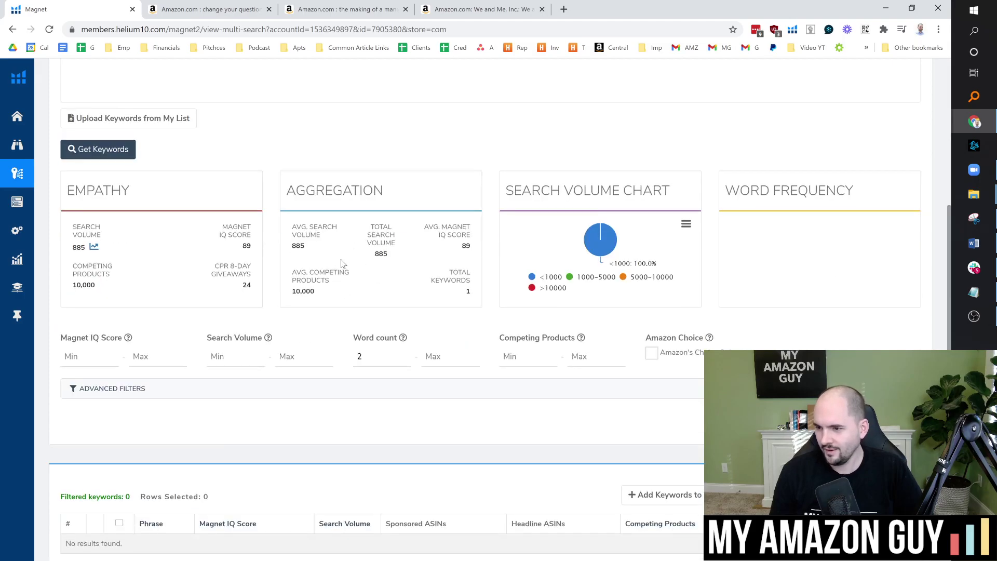
pyautogui.scroll(-1, 312, 303)
pyautogui.scroll(1, 273, 309)
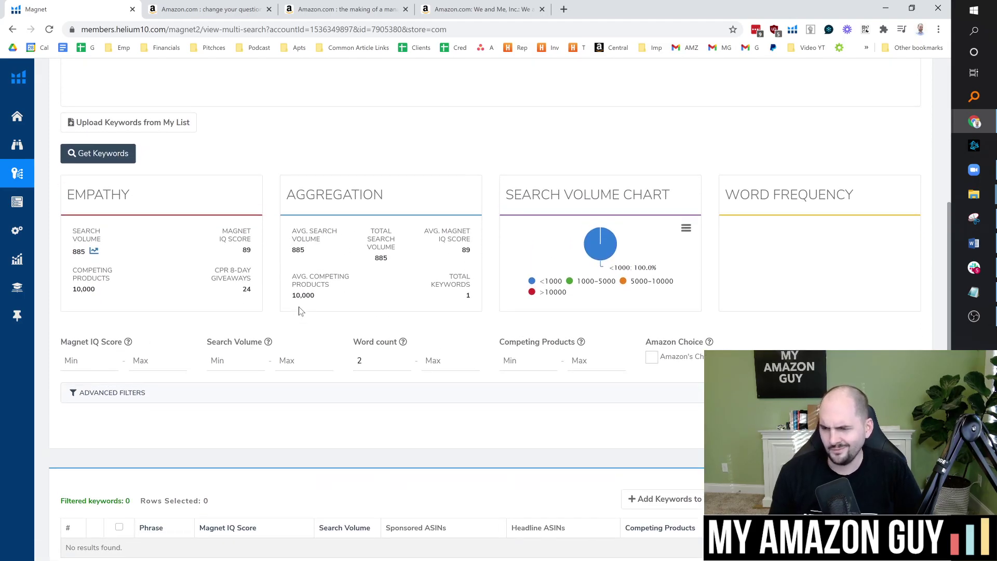
pyautogui.scroll(4, 223, 327)
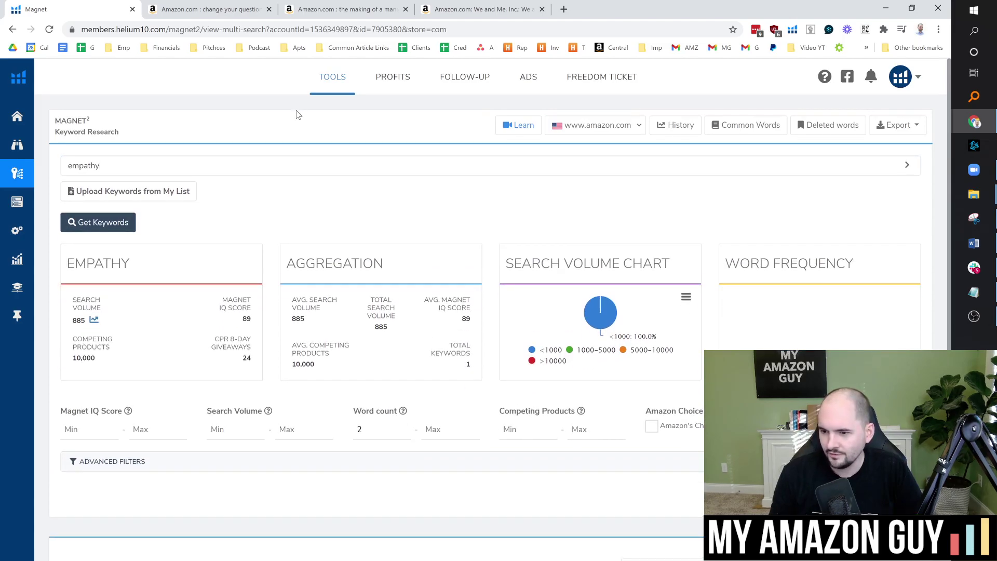
# View the one-year search volume history of "empathy" and close the chart
pyautogui.scroll(-2, 168, 297)
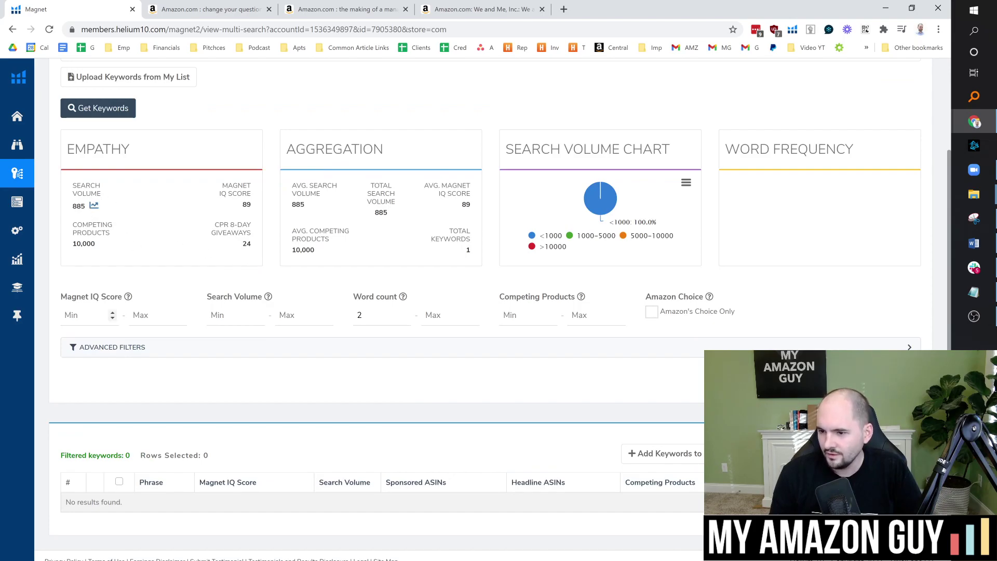
pyautogui.click(94, 206)
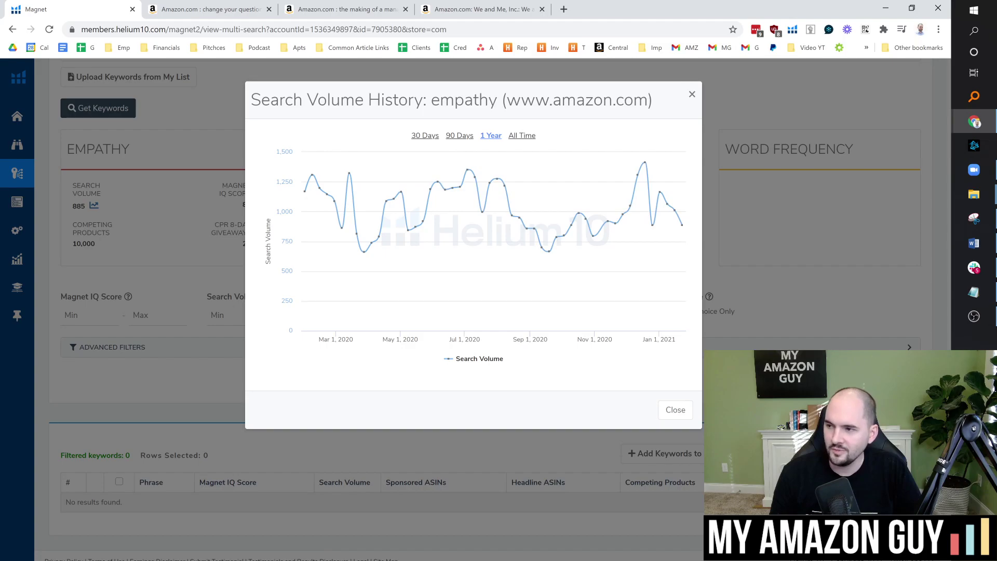
pyautogui.click(692, 95)
pyautogui.scroll(2, 269, 282)
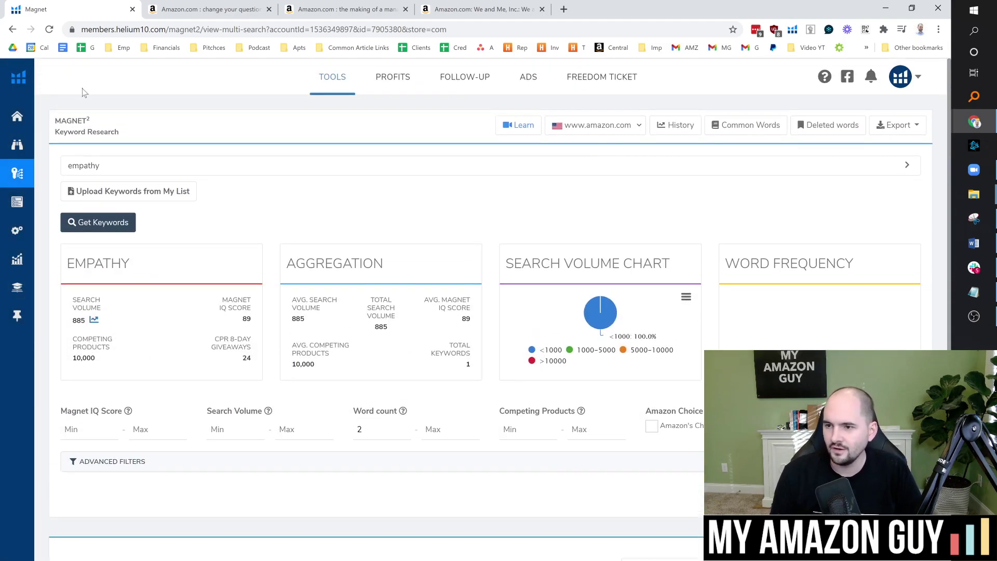
# Start a fresh Magnet search with the seed keywords "intention, empathy, questions" and look over the results
pyautogui.moveTo(21, 143)
pyautogui.click(55, 233)
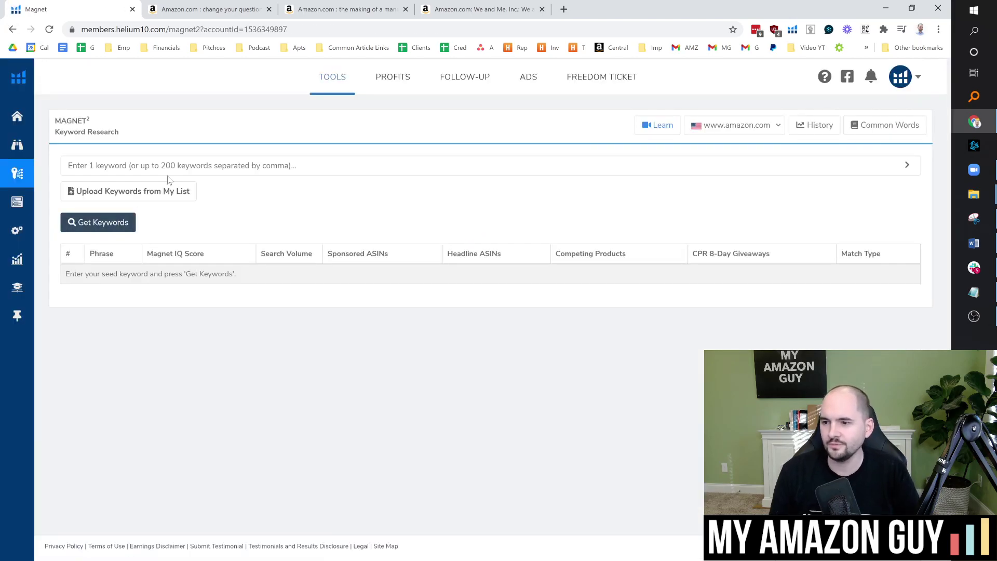
pyautogui.click(166, 169)
pyautogui.write('in')
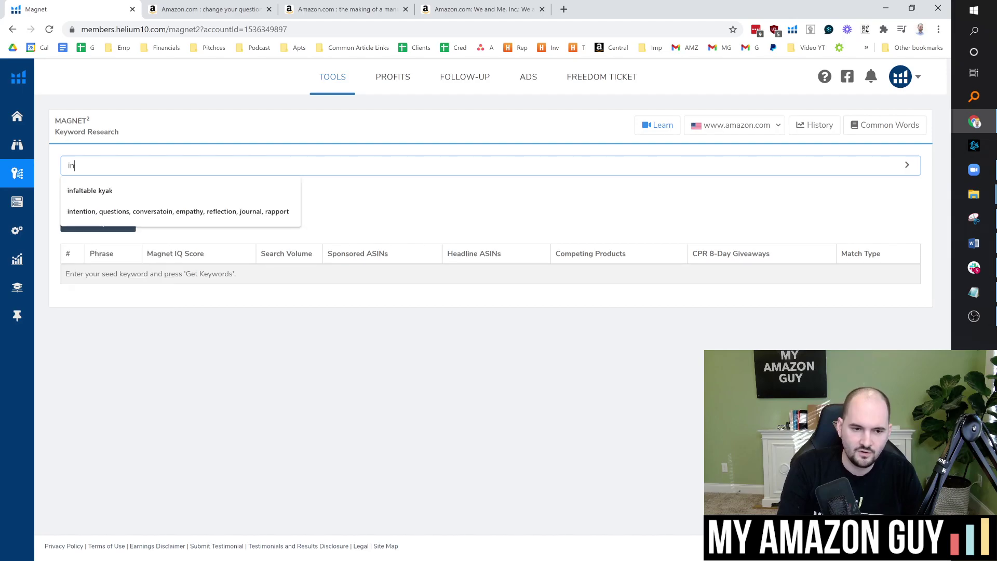
pyautogui.write('tention, empat')
pyautogui.press('BackSpace')
pyautogui.write('athy, questions')
pyautogui.click(140, 231)
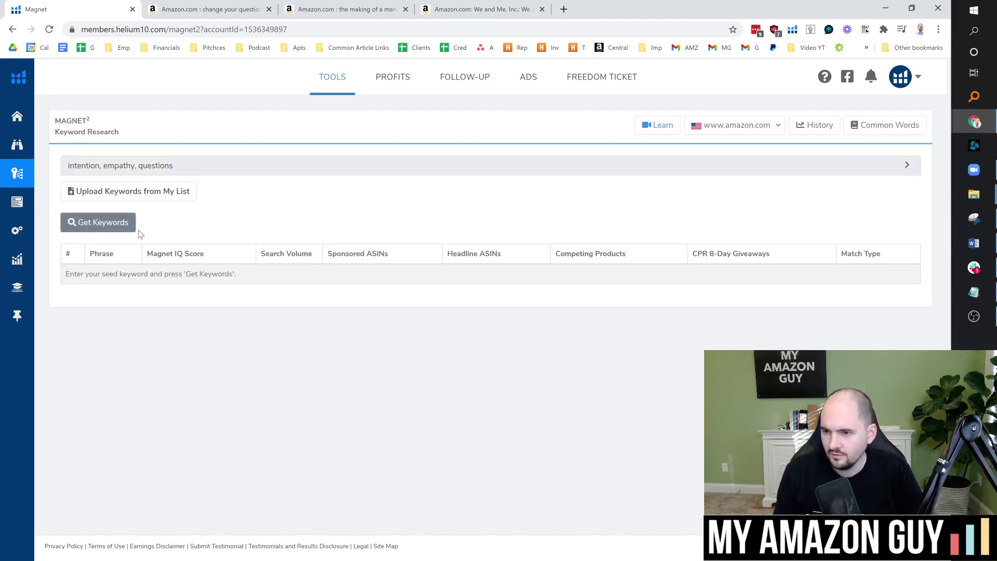
pyautogui.click(116, 221)
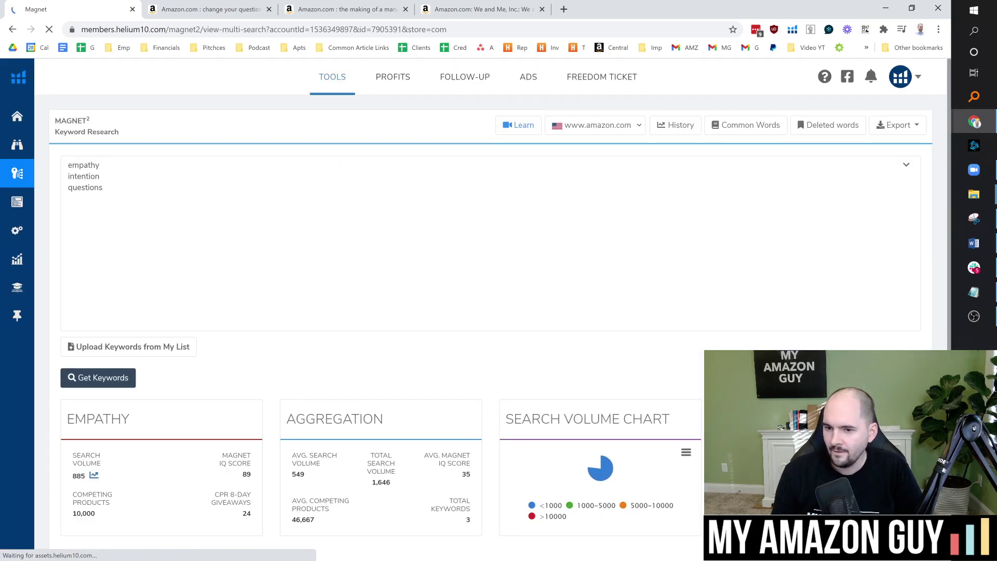
pyautogui.scroll(-5, 248, 366)
pyautogui.scroll(5, 246, 370)
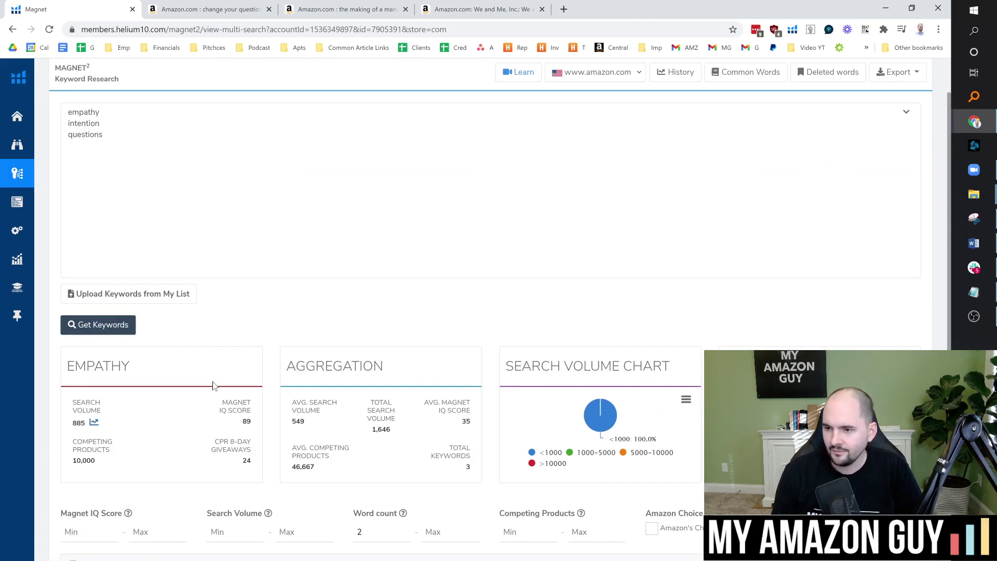
# Open Magnet in a new browser tab, search for "asking questions, empathy" and check the keyword table
pyautogui.moveTo(110, 158); pyautogui.dragTo(103, 191)
pyautogui.moveTo(32, 176)
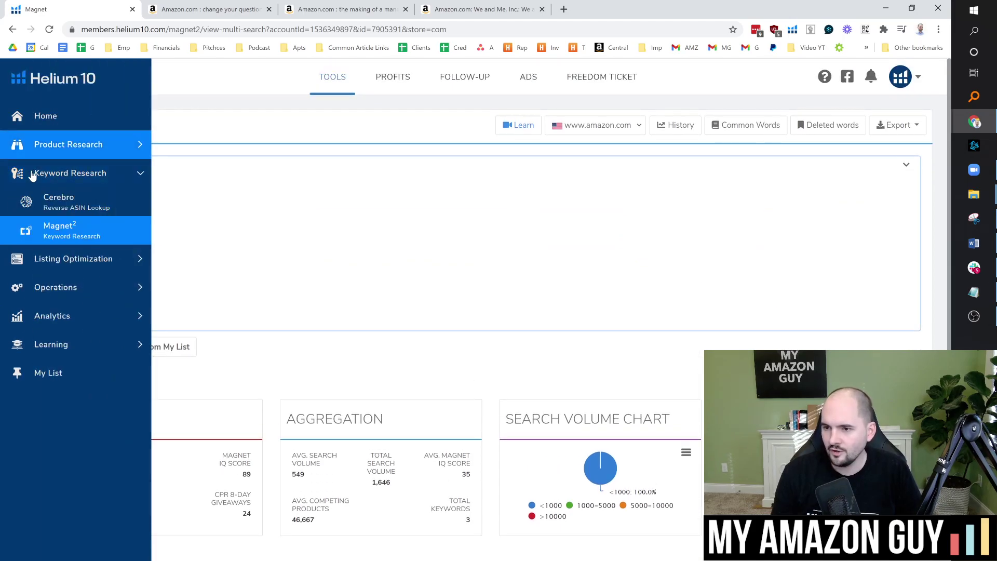
pyautogui.rightClick(62, 230)
pyautogui.click(119, 237)
pyautogui.click(343, 5)
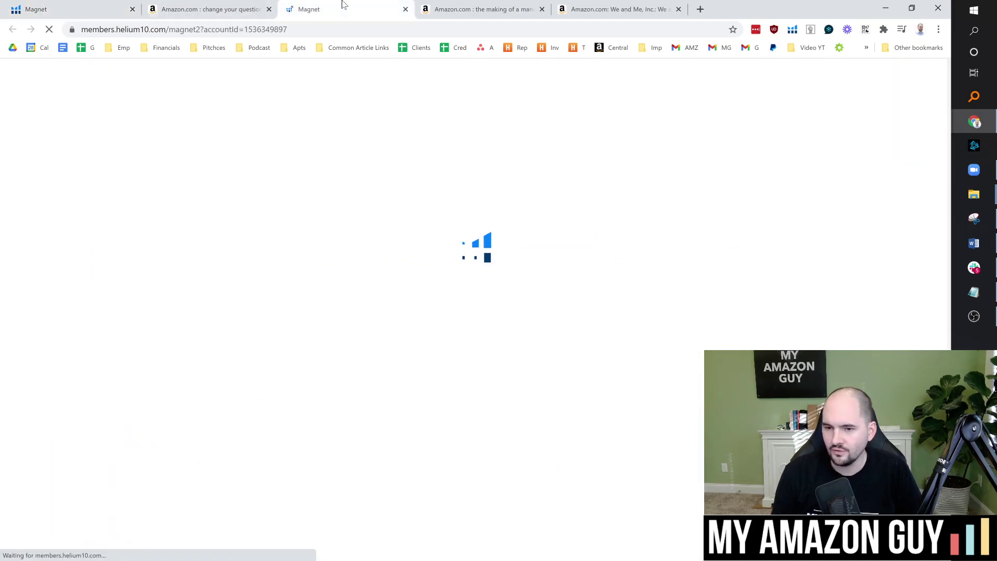
pyautogui.write('asking questions')
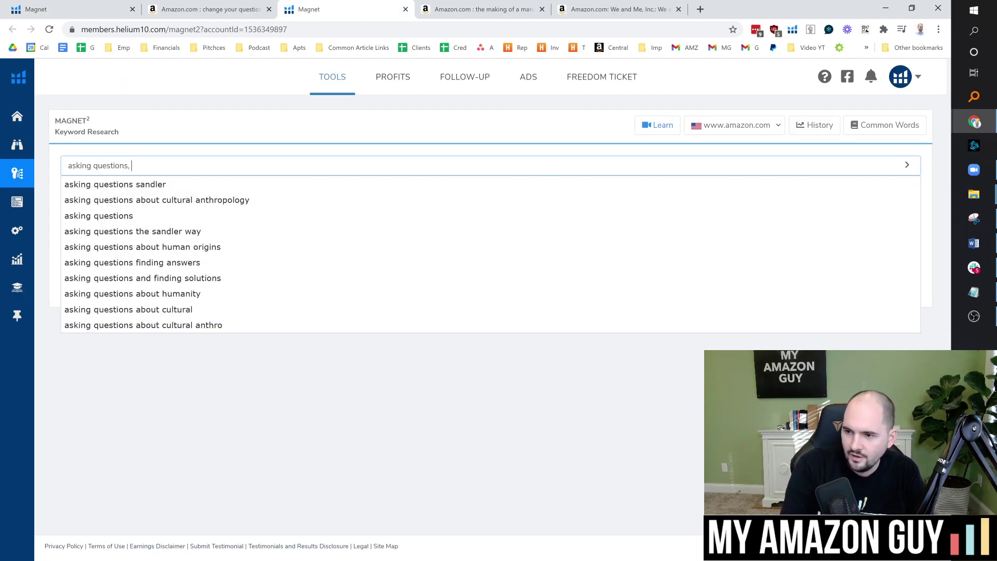
pyautogui.write(', empathy')
pyautogui.press('Return')
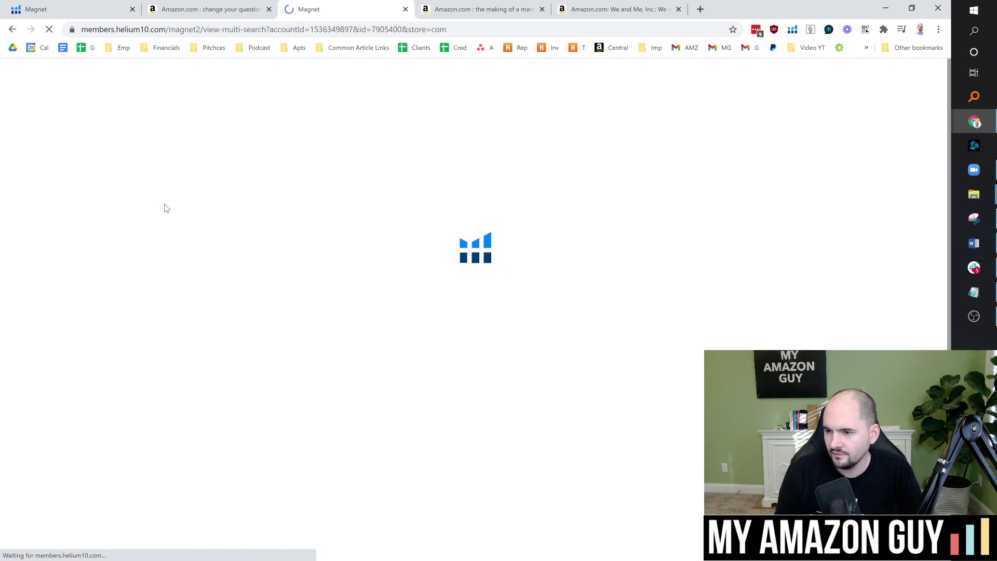
pyautogui.scroll(-6, 201, 301)
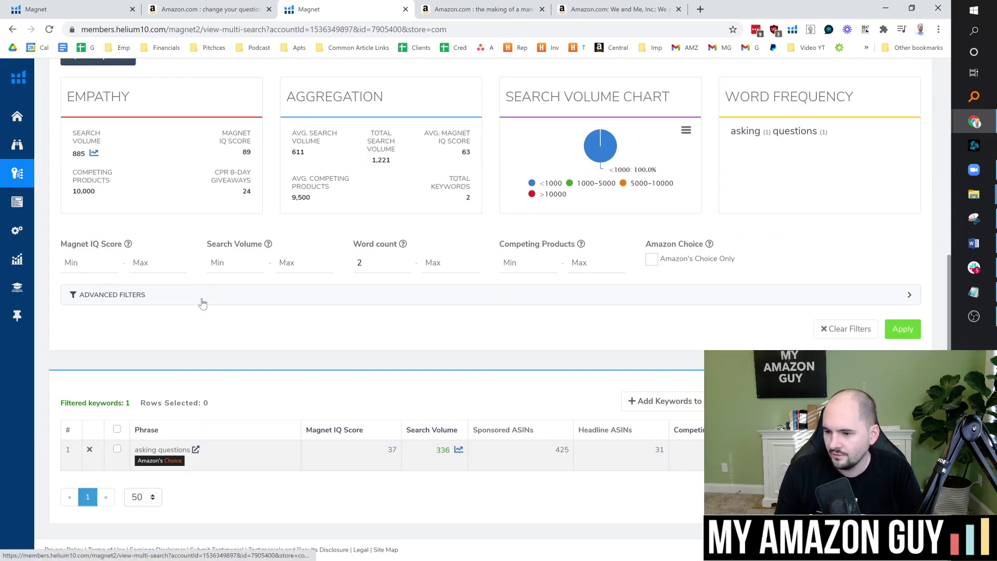
pyautogui.scroll(6, 223, 457)
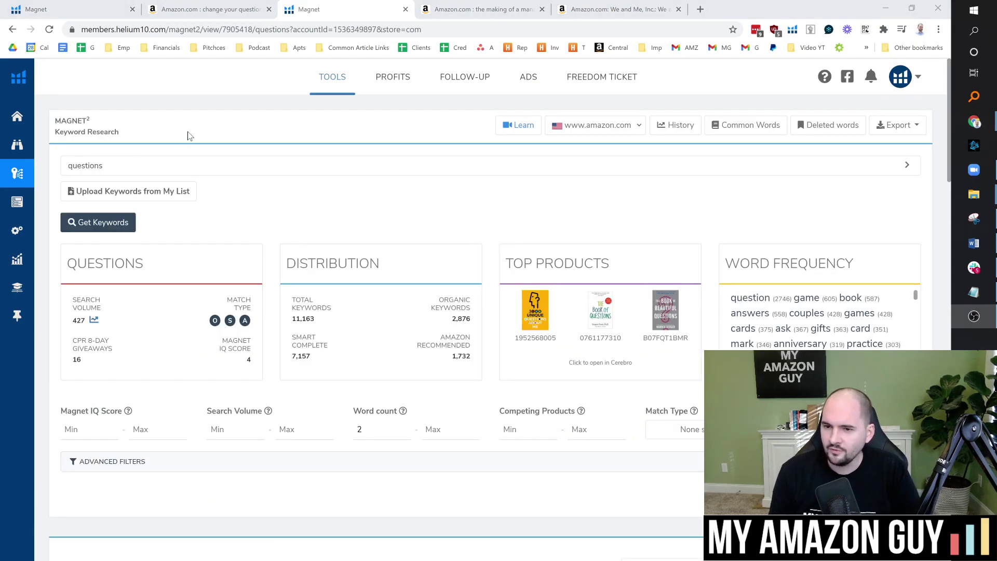
# Review the keyword distribution, filtered keyword count and suggested phrases for the seed keyword "questions"
pyautogui.click(177, 150)
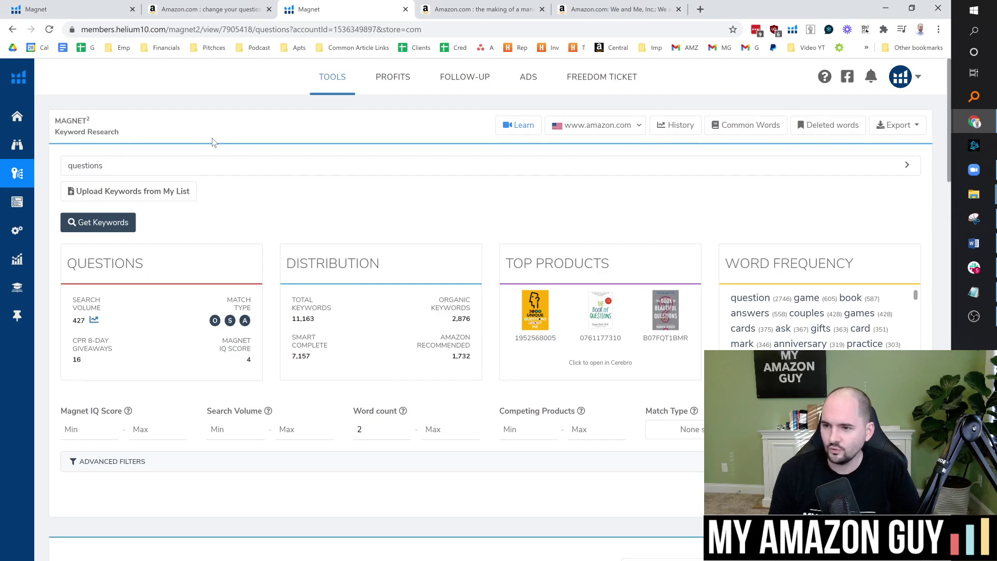
pyautogui.scroll(-2, 263, 288)
pyautogui.scroll(-2, 264, 289)
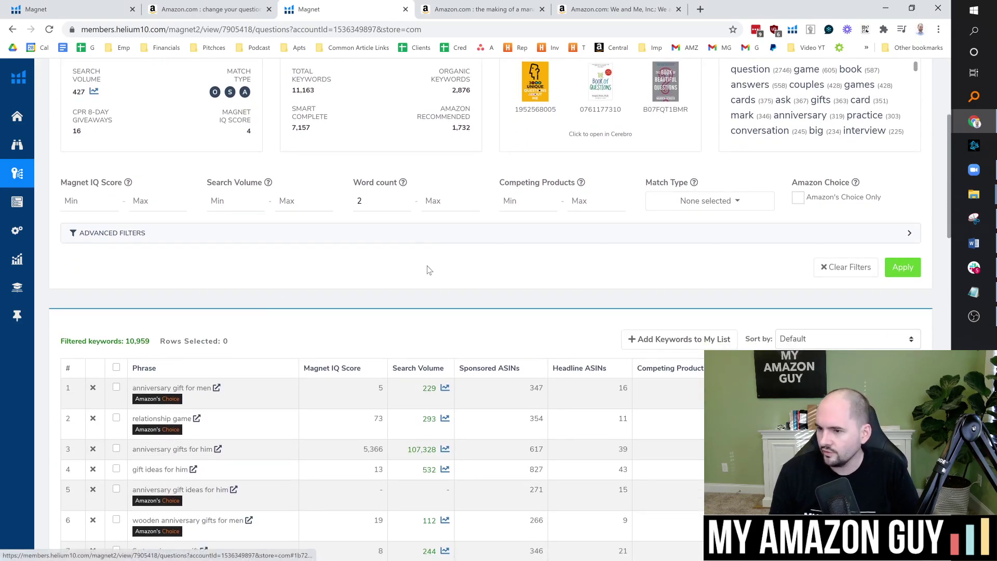
pyautogui.doubleClick(141, 341)
pyautogui.scroll(-3, 263, 338)
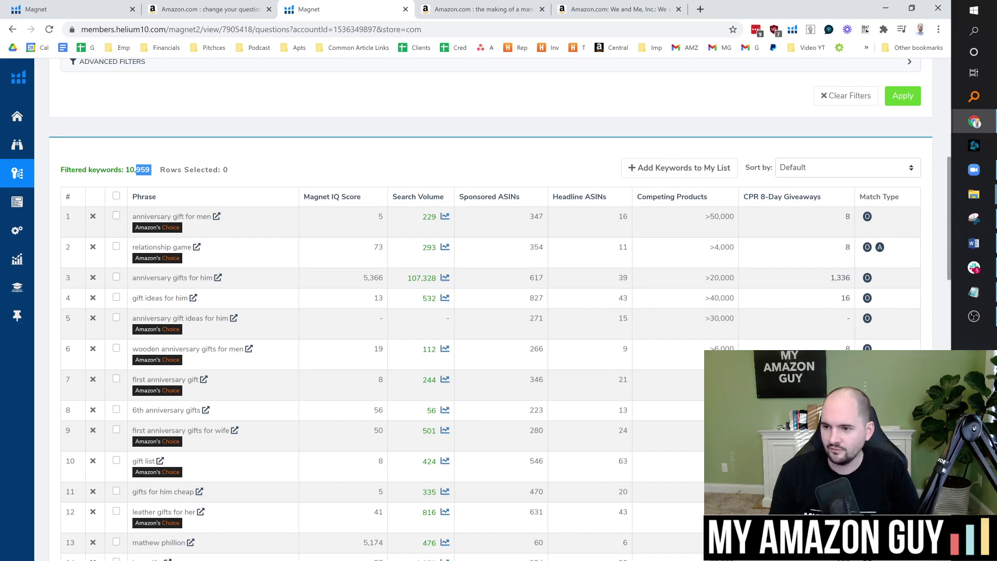
pyautogui.scroll(-2, 247, 271)
pyautogui.scroll(-2, 249, 301)
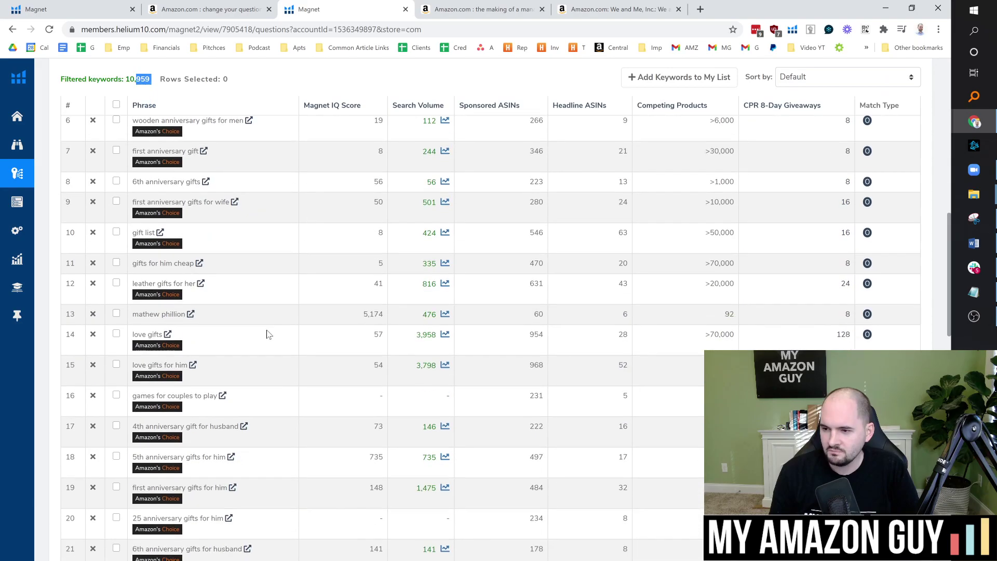
pyautogui.scroll(-3, 280, 320)
pyautogui.scroll(8, 298, 289)
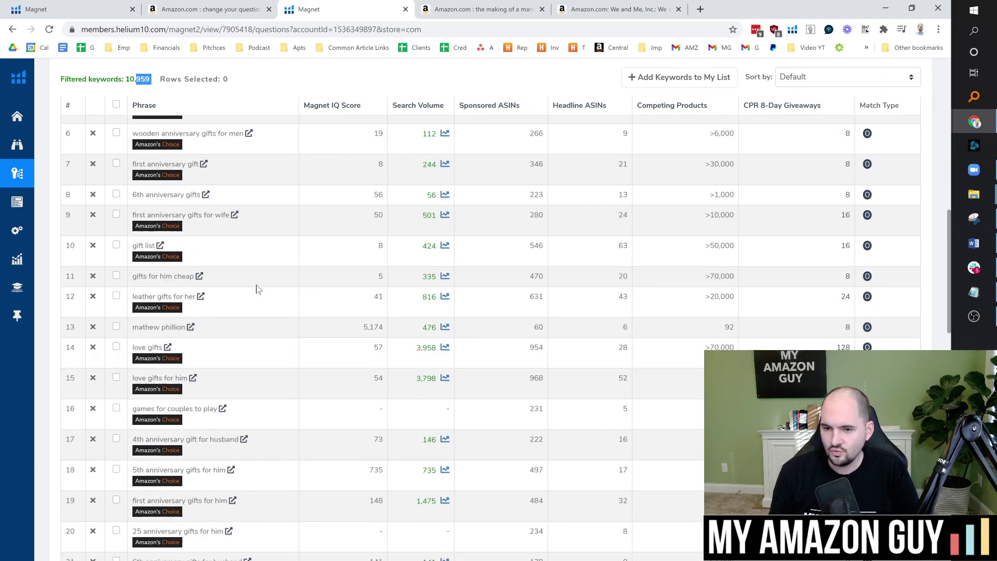
pyautogui.scroll(7, 167, 329)
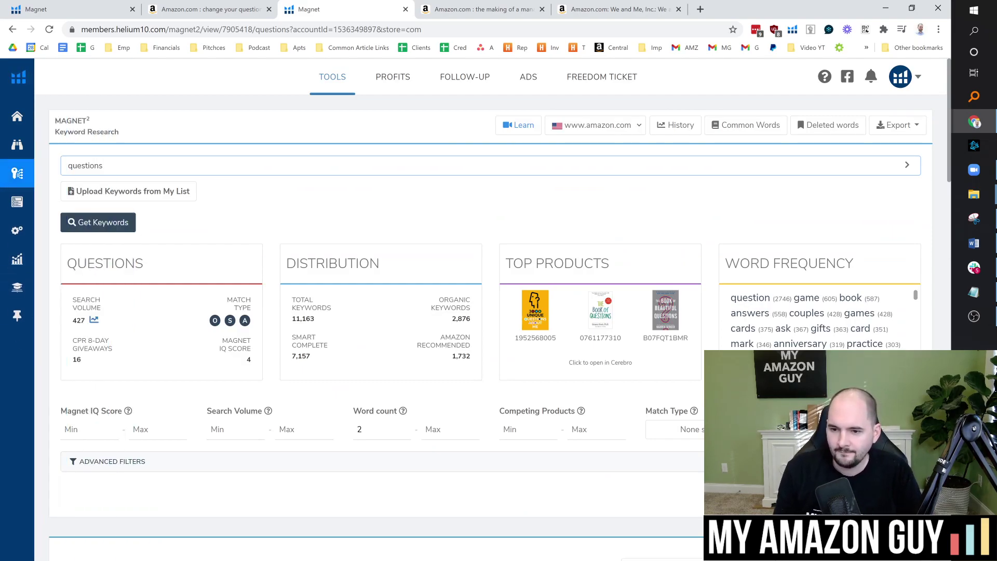
# Search Magnet for the seed phrase "questions empathy" and check the filtered keyword count and suggested phrases
pyautogui.hotkey('alt', 'Tab')
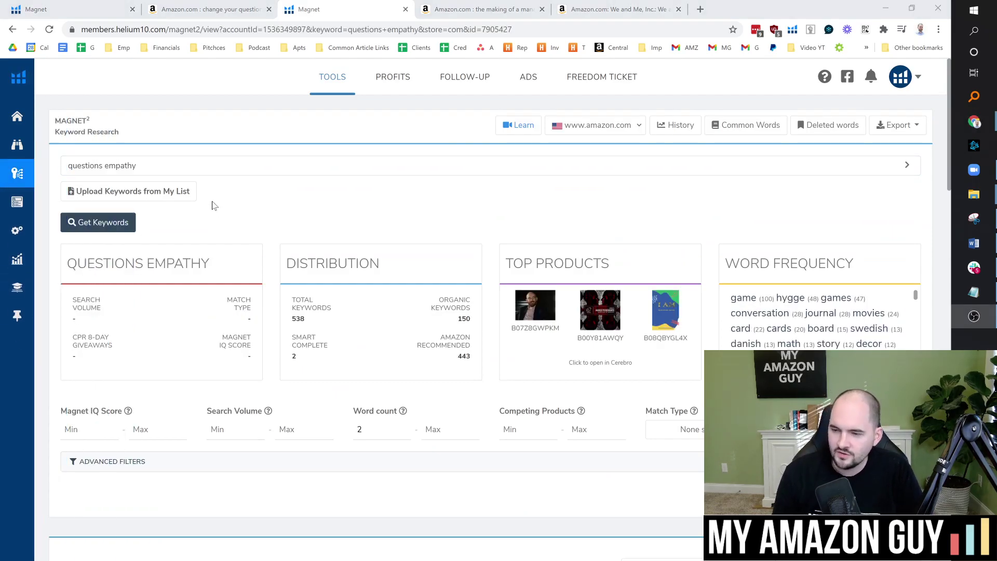
pyautogui.moveTo(136, 165); pyautogui.dragTo(23, 167)
pyautogui.scroll(-3, 284, 314)
pyautogui.scroll(-4, 284, 314)
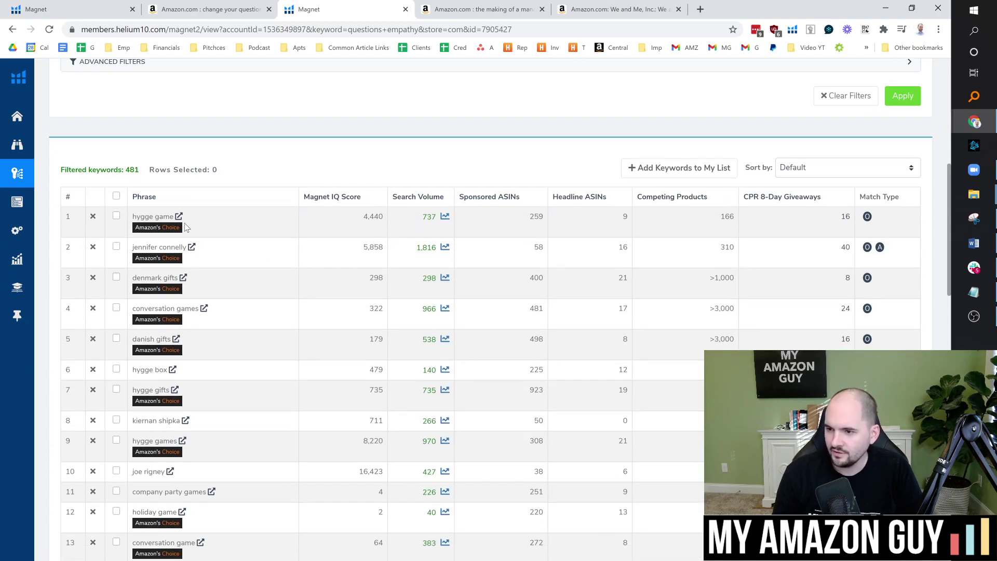
pyautogui.doubleClick(132, 170)
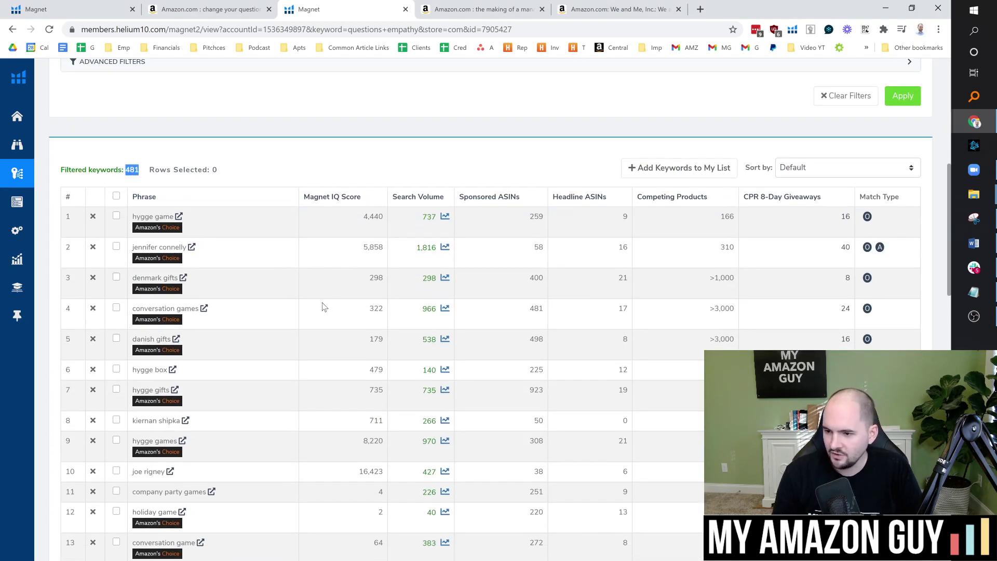
# Sort the "questions empathy" keywords by search volume from high to low and look over the leading phrases
pyautogui.click(416, 197)
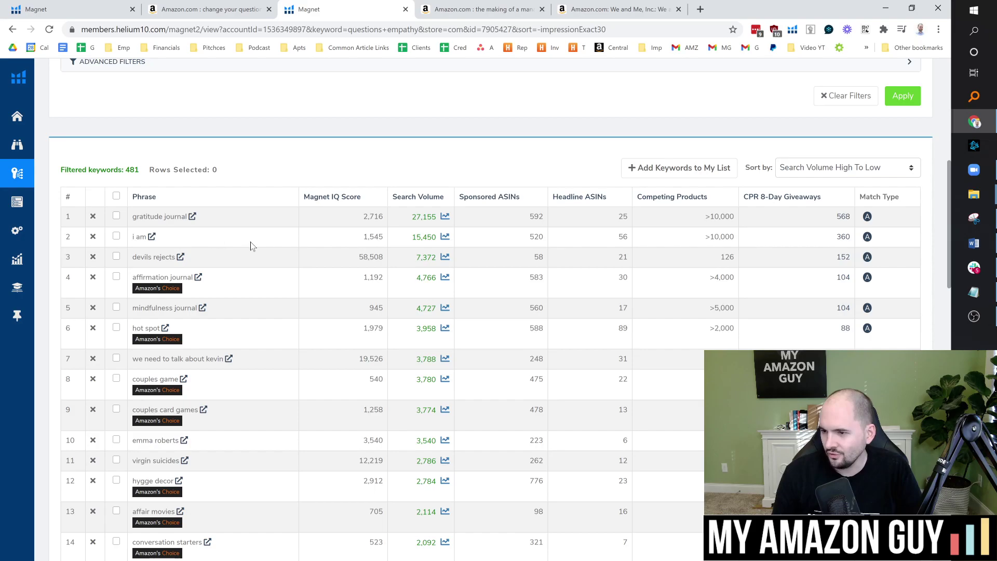
pyautogui.scroll(-1, 253, 246)
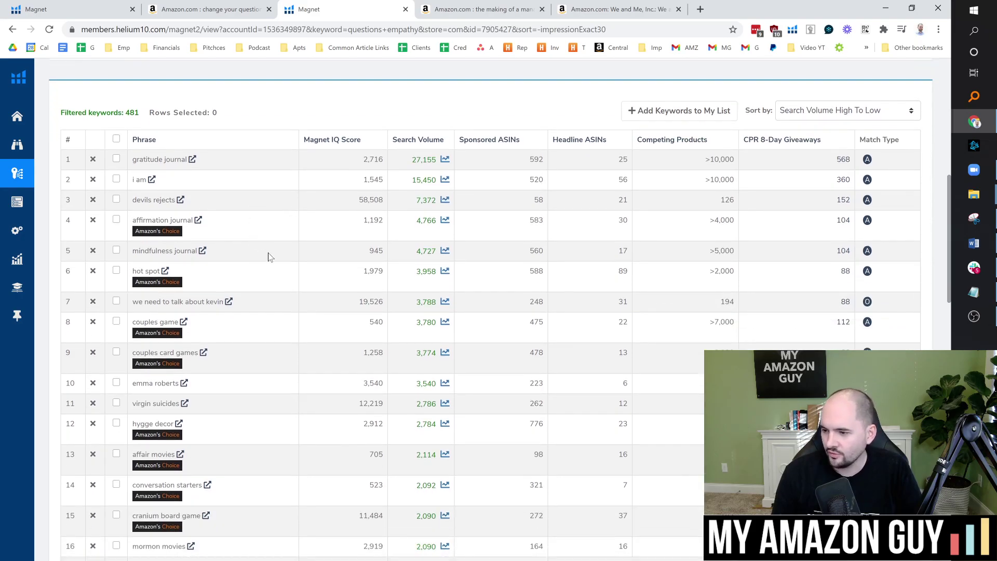
pyautogui.scroll(-5, 268, 256)
pyautogui.scroll(12, 268, 255)
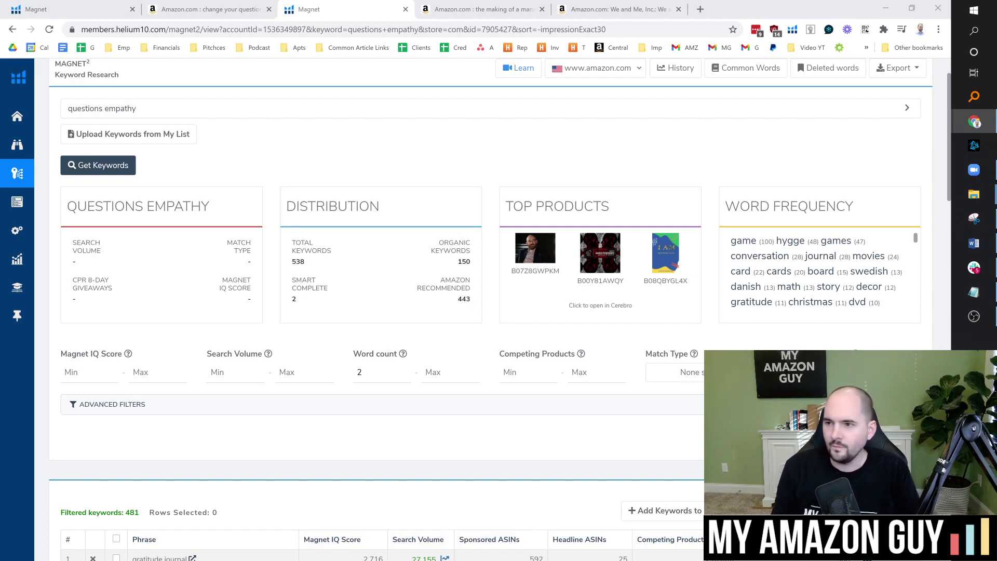
# Enter the title "Journal for Asking Powerful Questions, A leadership guide to Gratitude, Empathy, and Reflection" in the address bar as a reference
pyautogui.hotkey('ctrl', 'l')
pyautogui.write('Journal for Asking Powerful Questions, A leadership guide to Gratitude, Empathy, and Reflection')
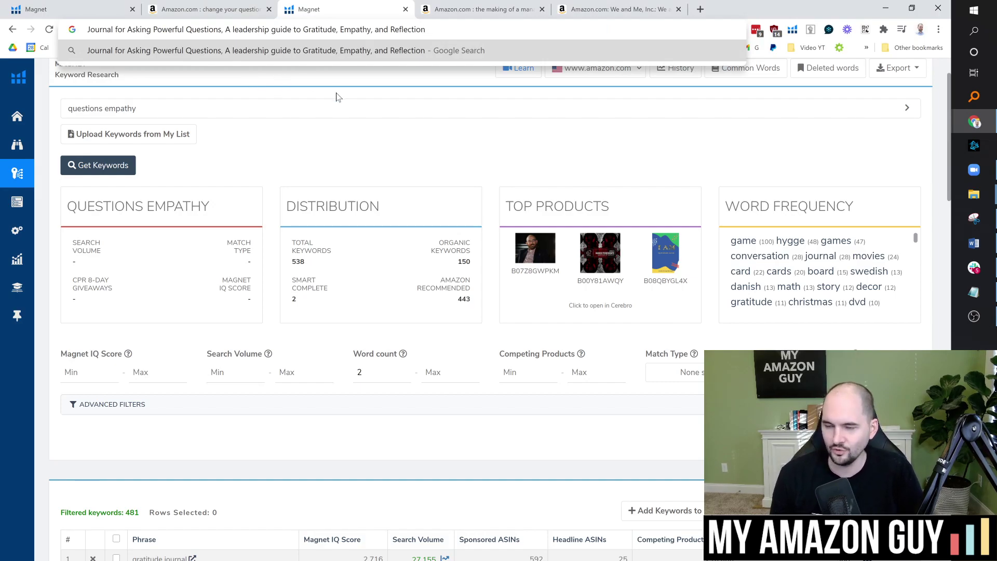
pyautogui.click(313, 130)
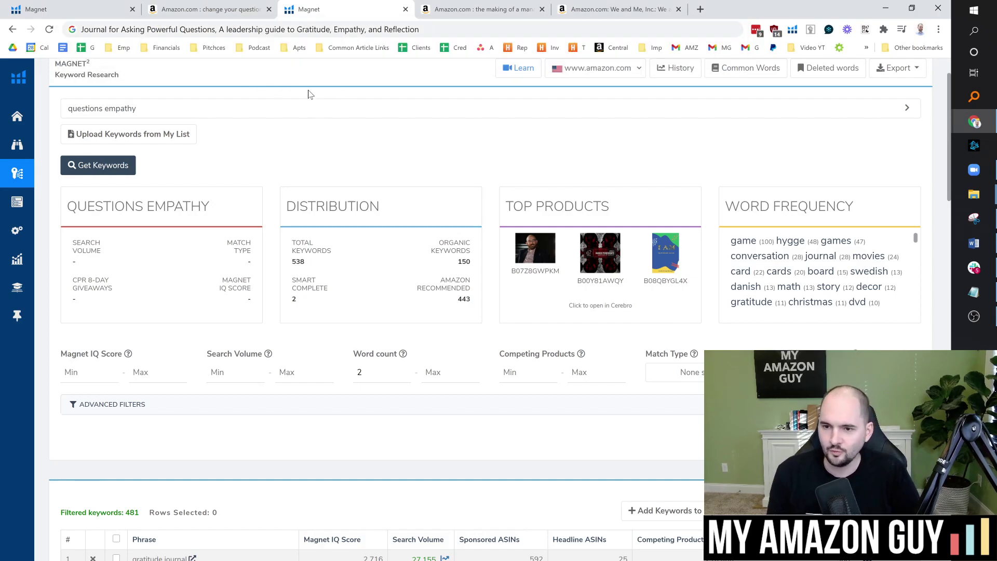
# Examine the volume-sorted "questions empathy" phrases for keywords that fit the journal's title
pyautogui.scroll(-8, 257, 271)
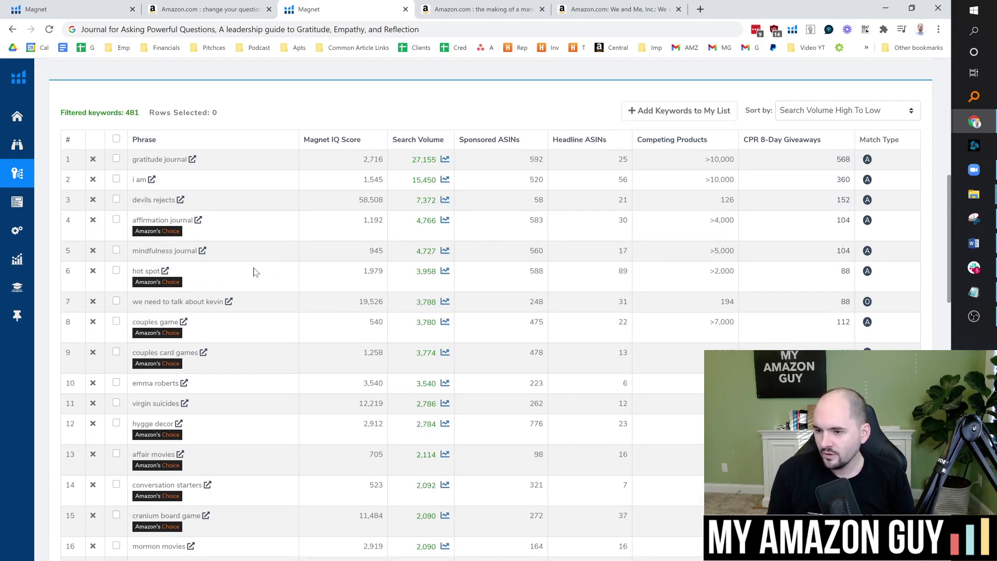
pyautogui.scroll(-3, 240, 310)
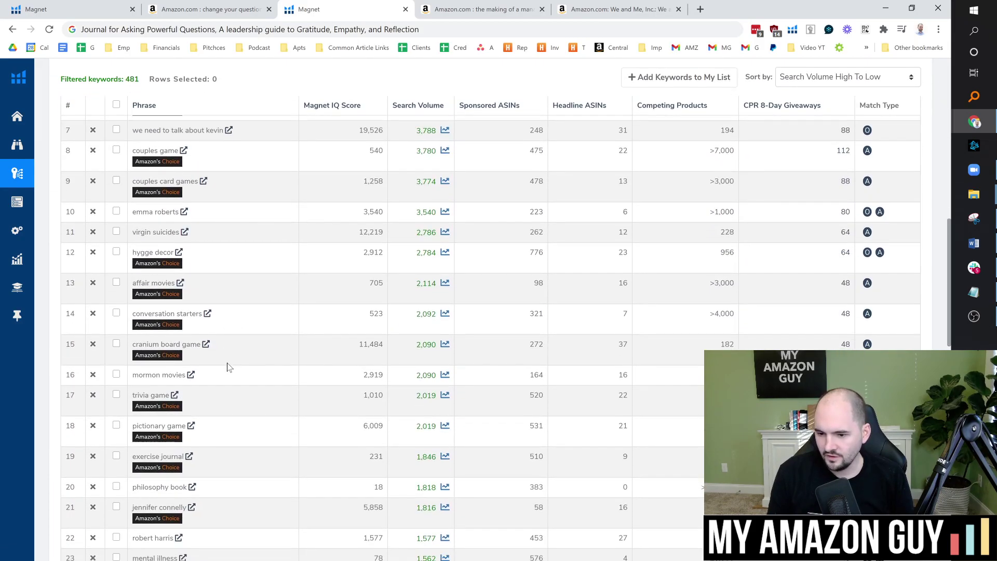
pyautogui.scroll(-3, 227, 358)
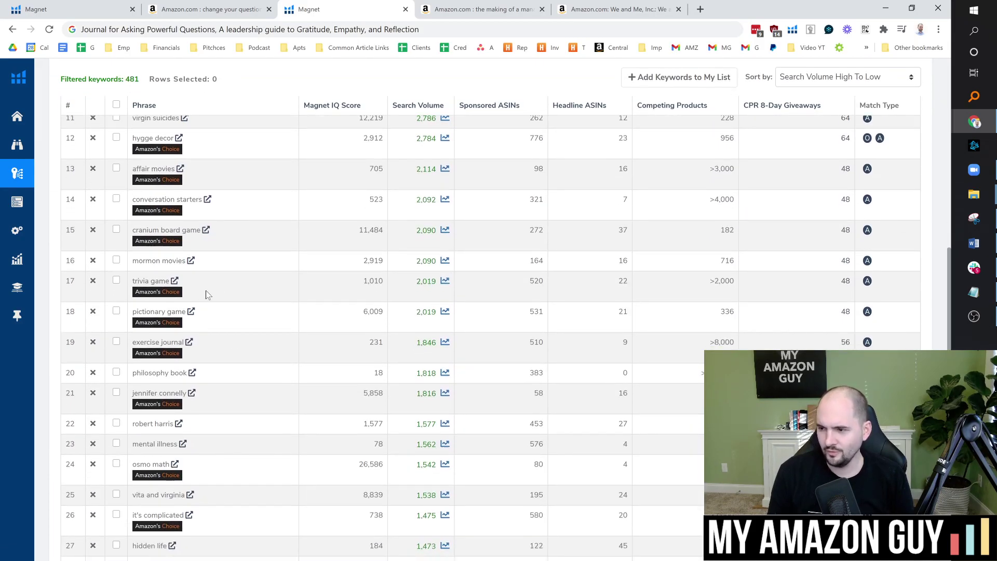
pyautogui.scroll(-3, 237, 295)
pyautogui.scroll(-2, 242, 288)
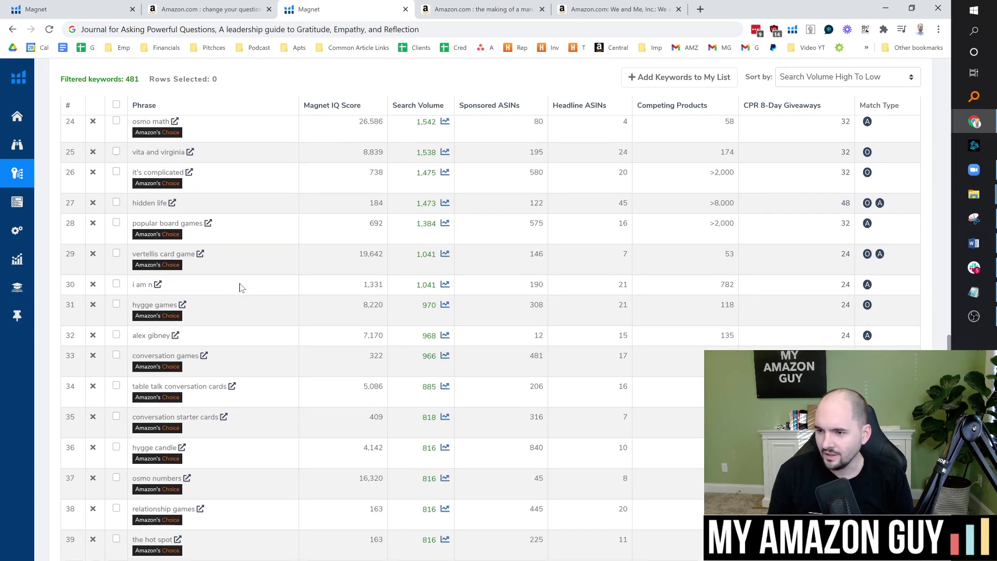
pyautogui.scroll(-2, 241, 284)
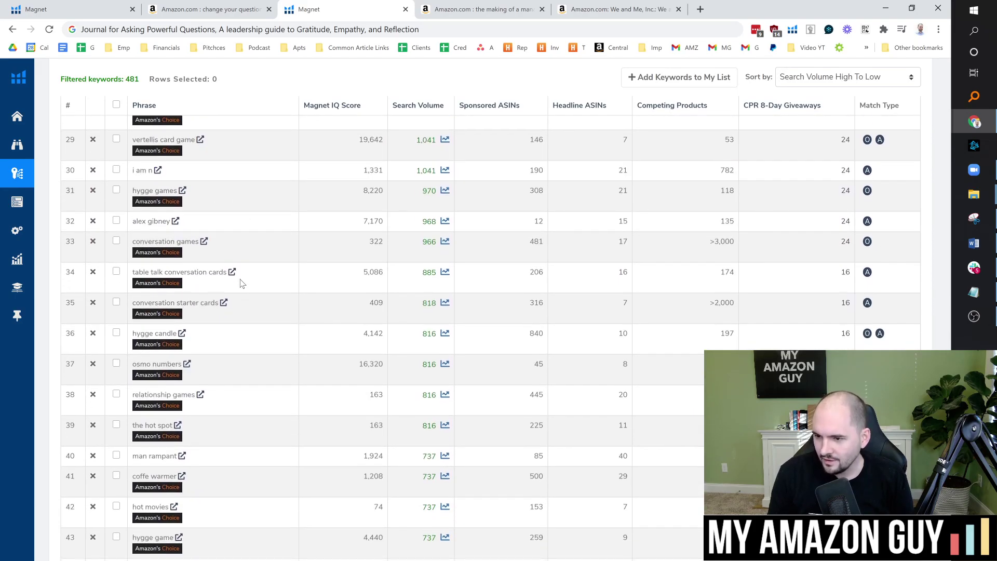
pyautogui.scroll(20, 255, 279)
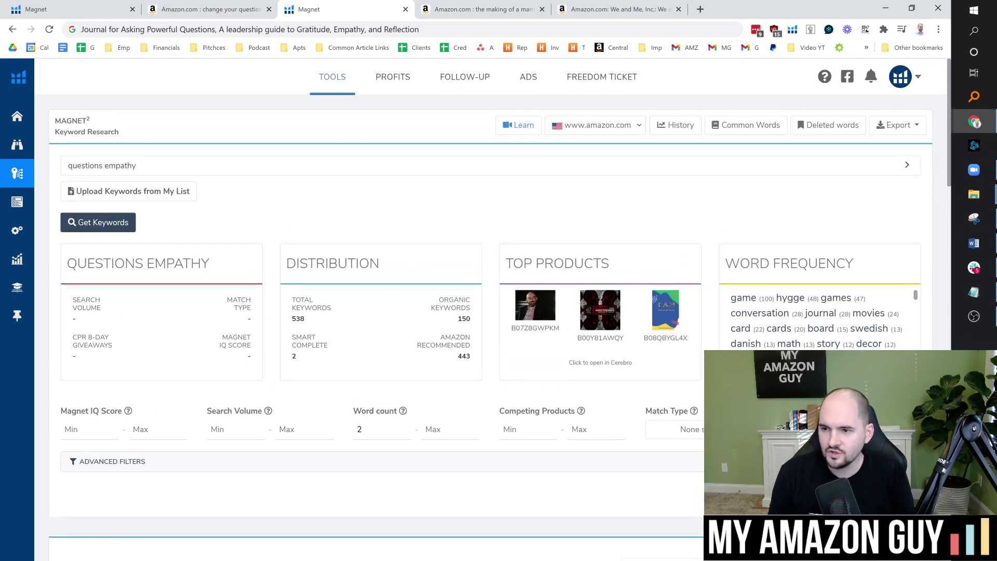
# Replace "empathy" with "reflection" in the seed phrase and try a Magnet search for "questions reflection"
pyautogui.doubleClick(124, 165)
pyautogui.write('reflection')
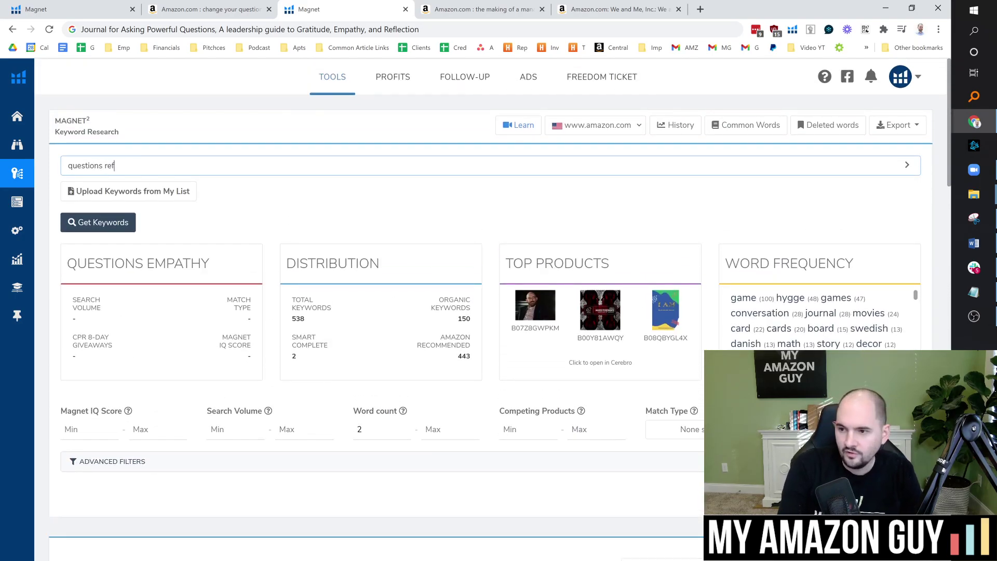
pyautogui.press('Return')
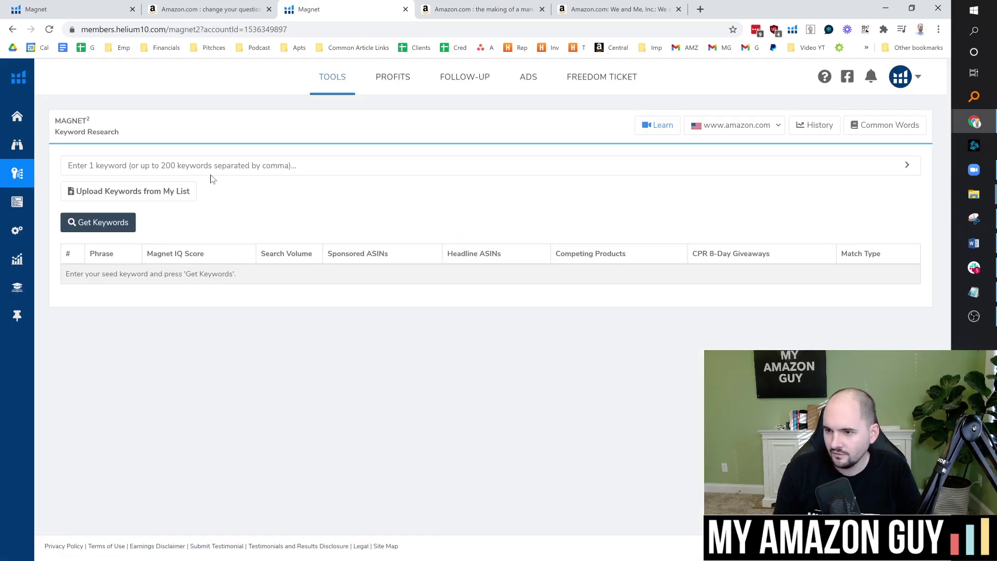
# Search Magnet for the seed phrase "questions journal" and review its keyword distribution and word frequency
pyautogui.click(244, 166)
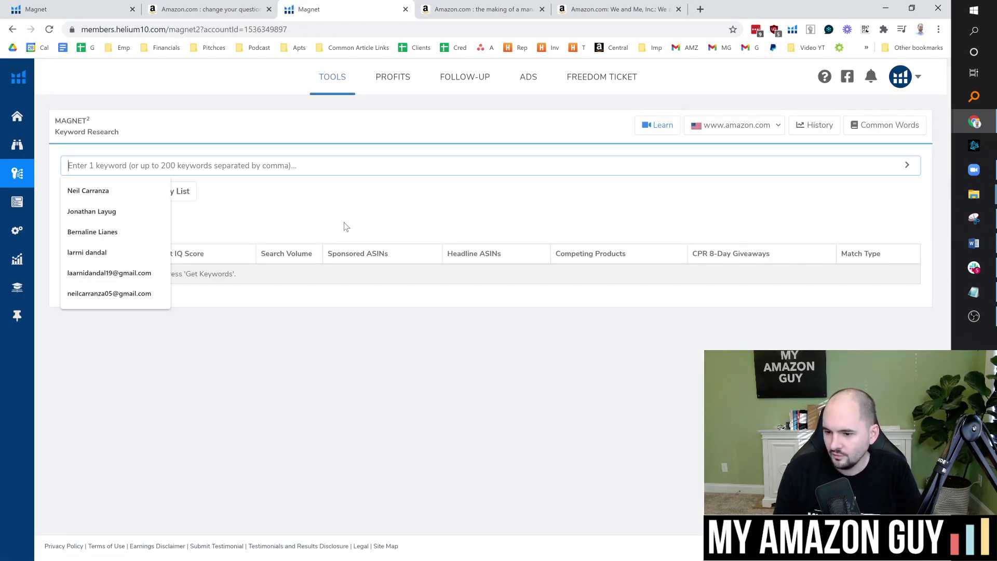
pyautogui.click(377, 218)
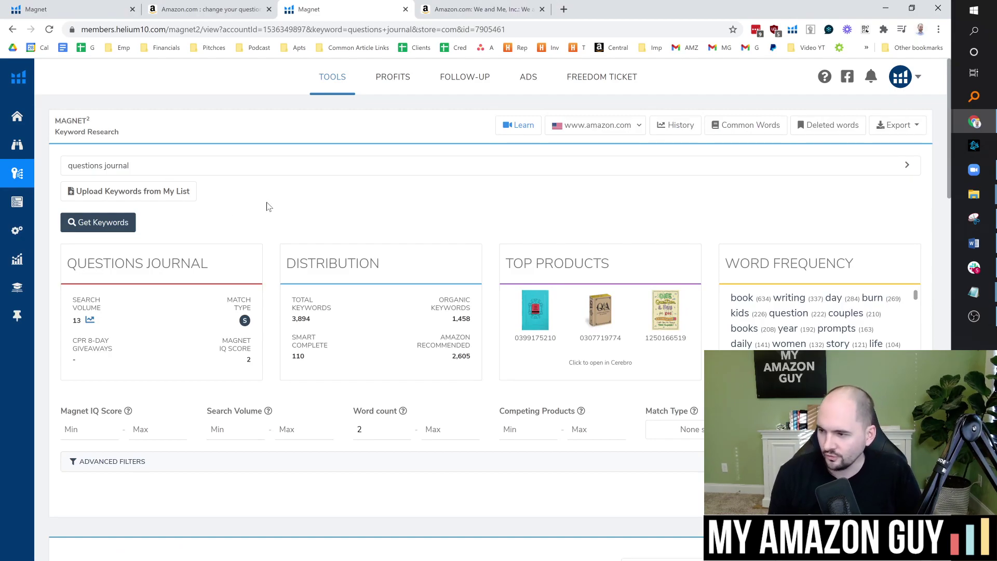
pyautogui.scroll(-1, 262, 204)
pyautogui.scroll(-2, 269, 187)
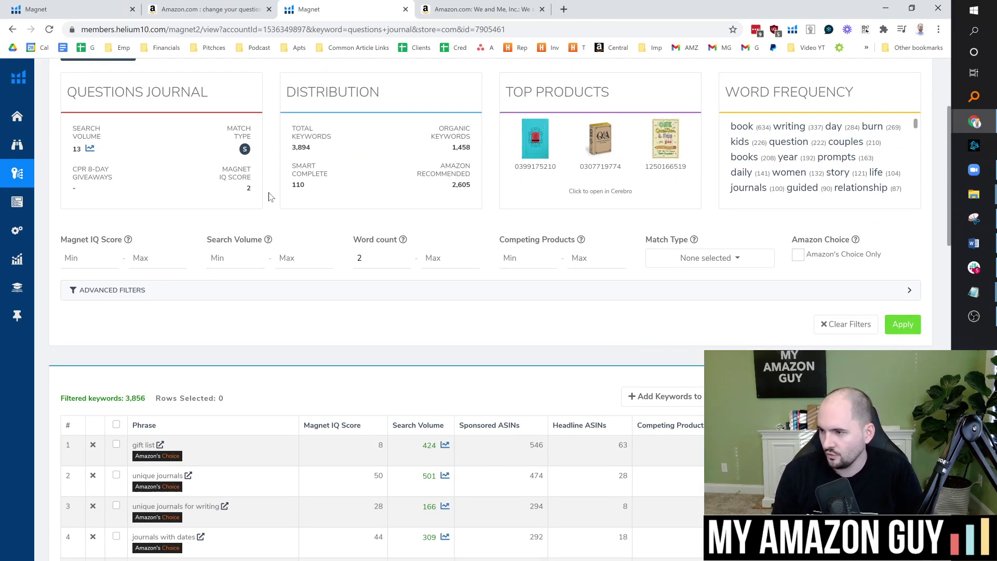
pyautogui.scroll(1, 779, 174)
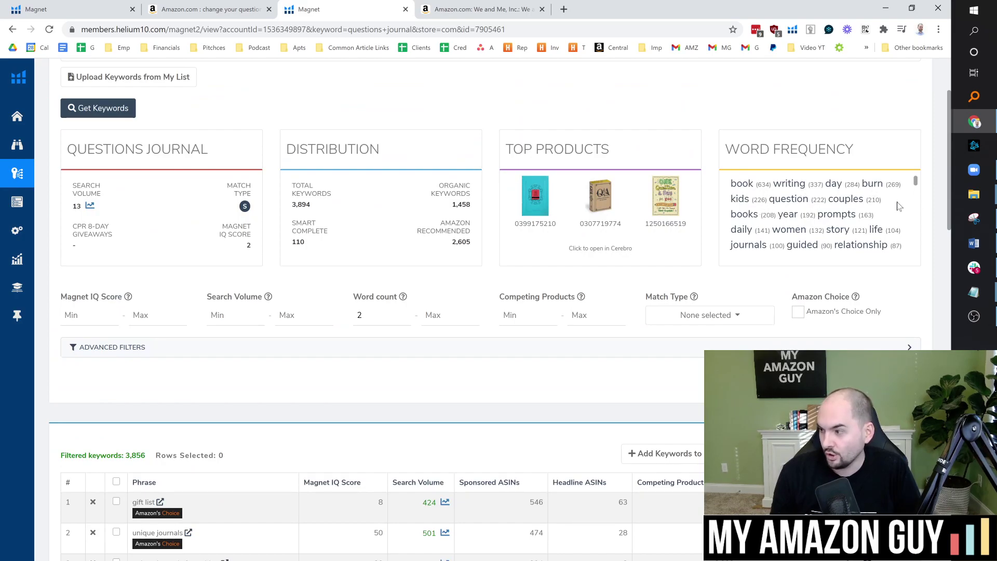
# Use the advanced filters to show only "questions journal" phrases that contain "burn"
pyautogui.click(471, 347)
pyautogui.scroll(-1, 471, 359)
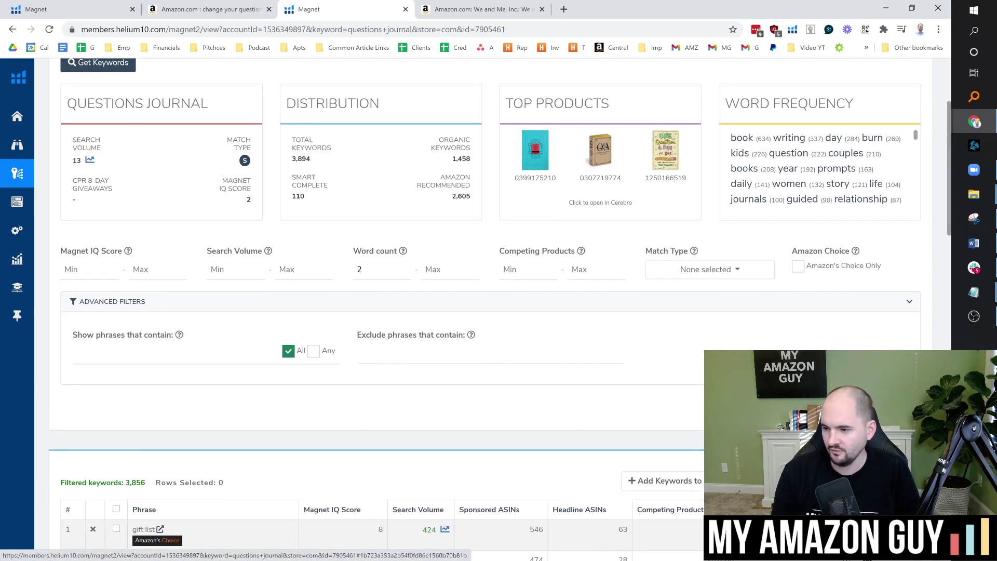
pyautogui.click(176, 342)
pyautogui.write('burn')
pyautogui.press('Return')
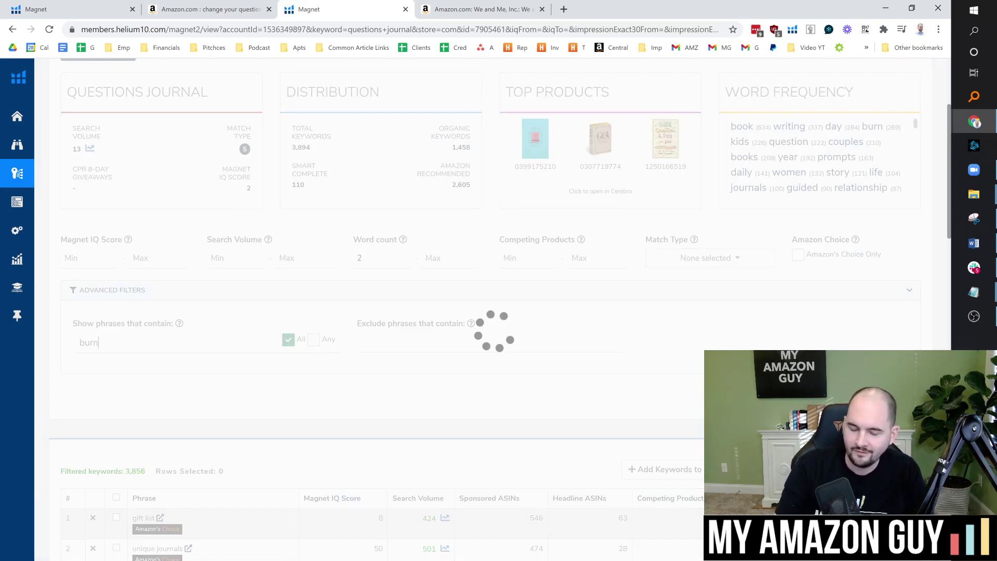
# Look over the filtered "burn" phrases, their search volumes and the seed keyword's summary
pyautogui.scroll(-3, 243, 343)
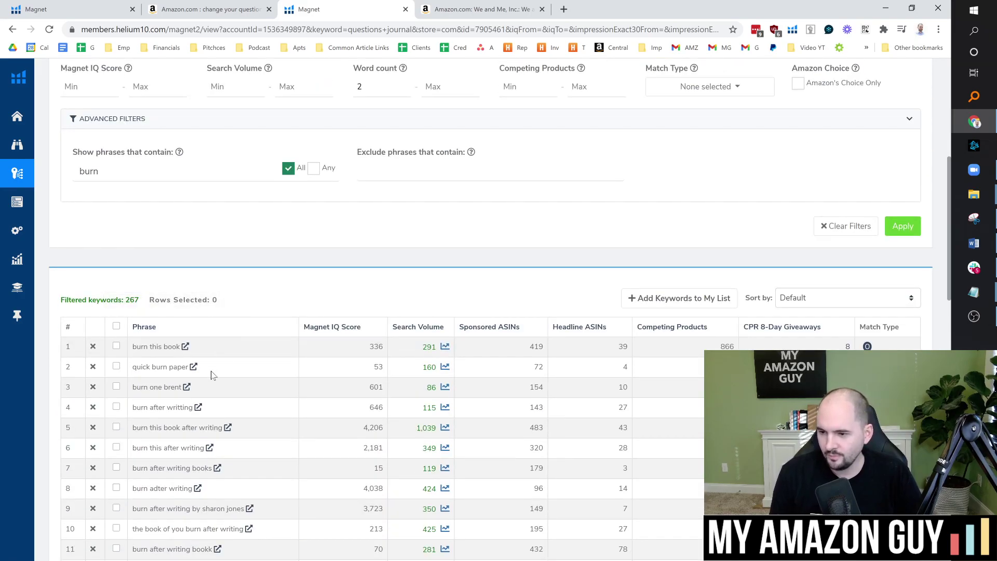
pyautogui.scroll(-1, 211, 372)
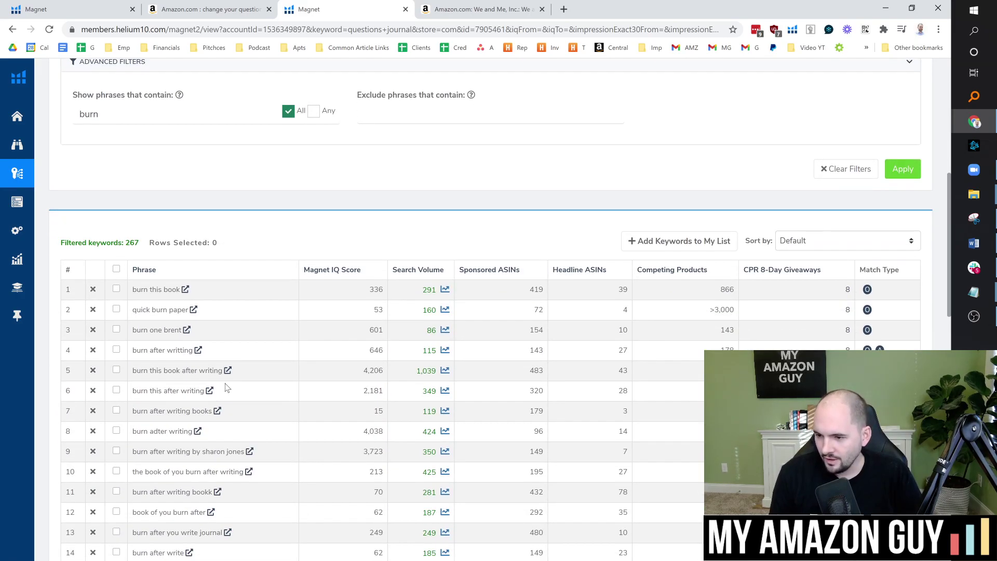
pyautogui.scroll(-1, 227, 388)
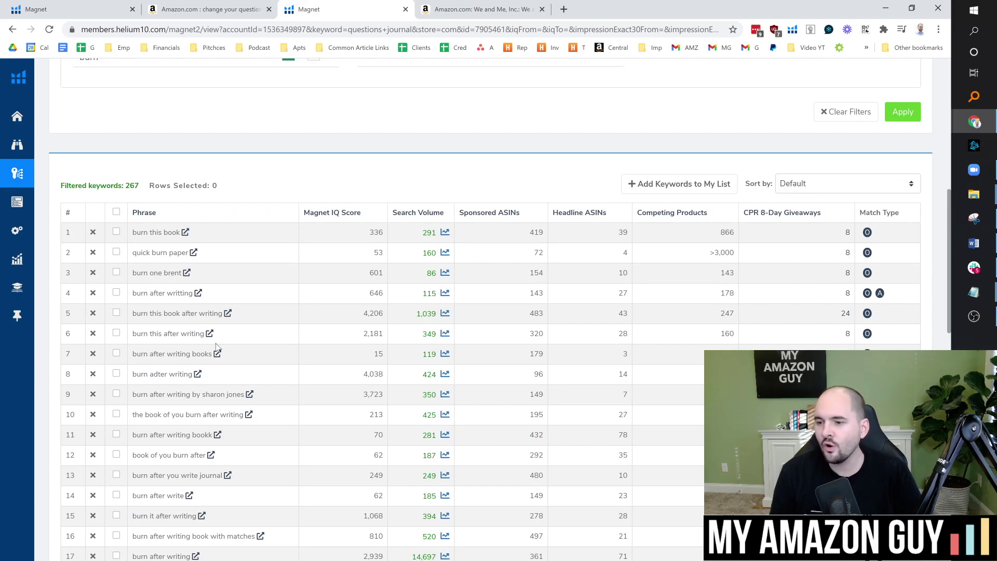
pyautogui.scroll(8, 166, 338)
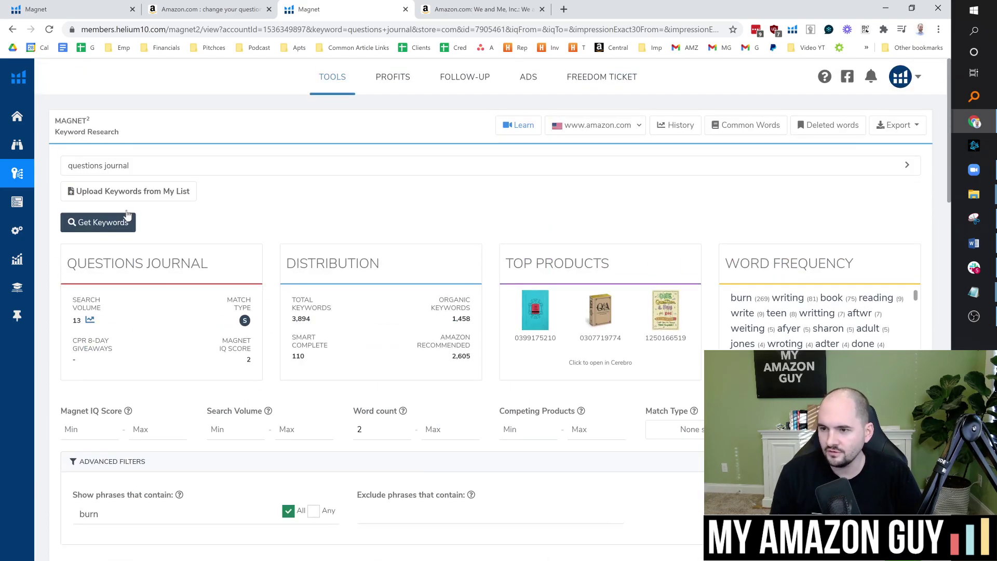
pyautogui.scroll(-8, 173, 440)
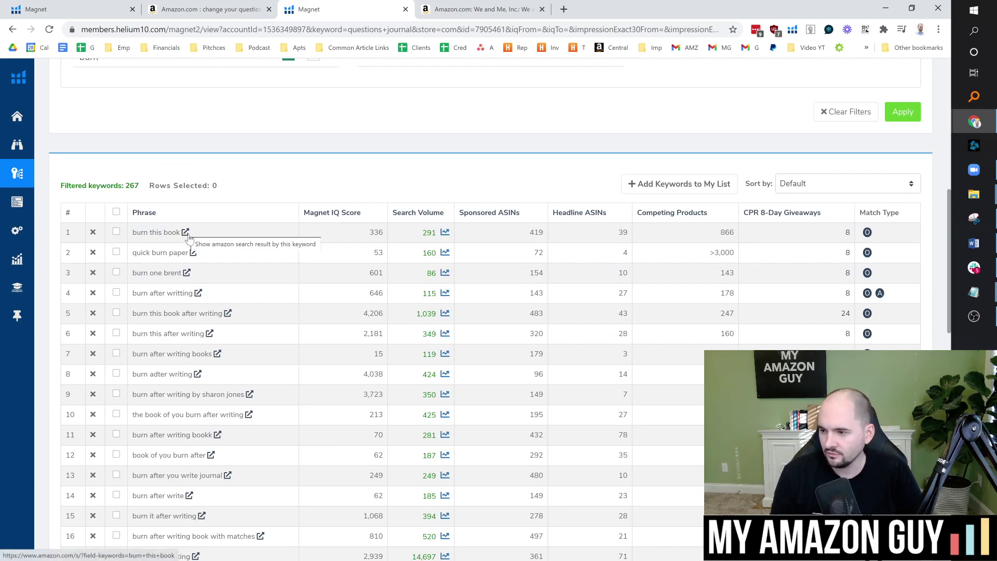
# Open the Amazon search results for "burn this book after writing", look over the listed books, and return to Magnet
pyautogui.click(228, 313)
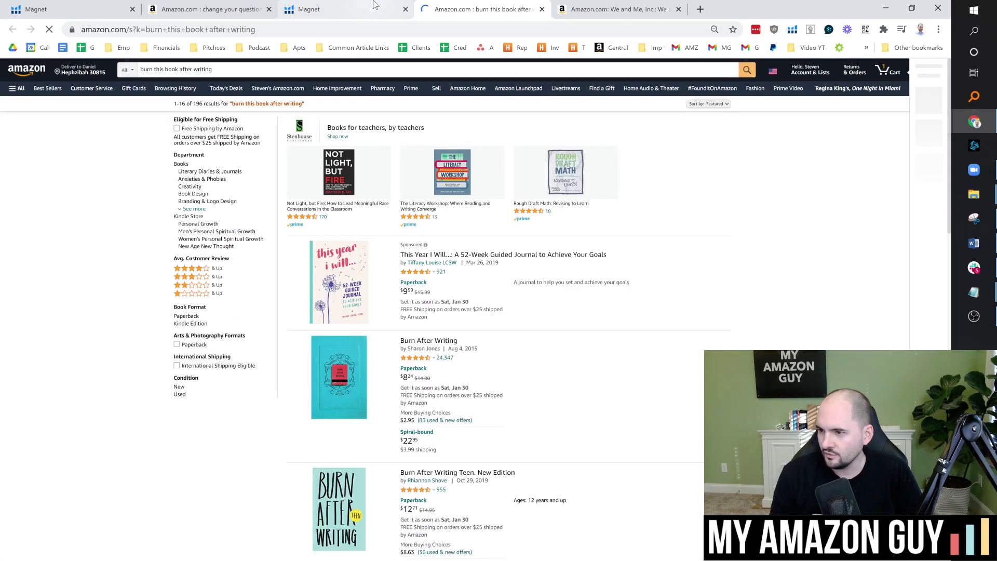
pyautogui.scroll(-3, 418, 273)
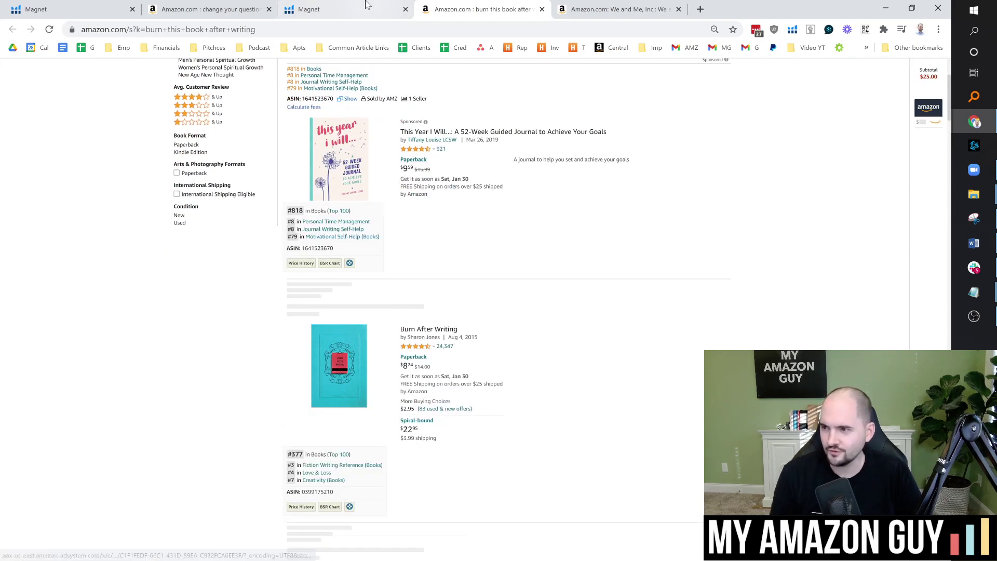
pyautogui.click(312, 9)
# Clear the "burn" phrase filter and the minimum word count, and reload the full "questions journal" keyword list
pyautogui.scroll(2, 672, 217)
pyautogui.scroll(4, 672, 216)
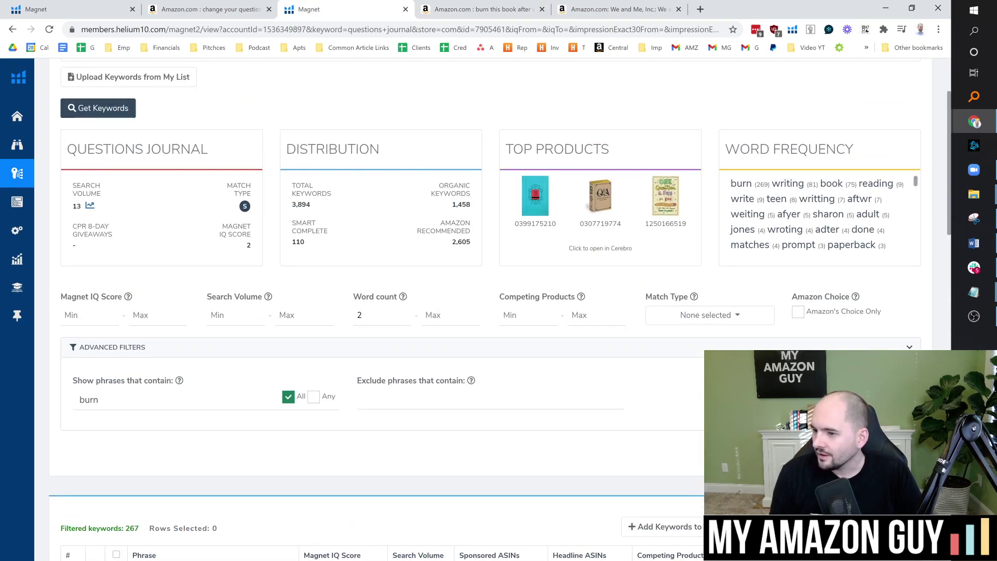
pyautogui.click(314, 396)
pyautogui.moveTo(116, 400); pyautogui.dragTo(33, 389)
pyautogui.press('BackSpace')
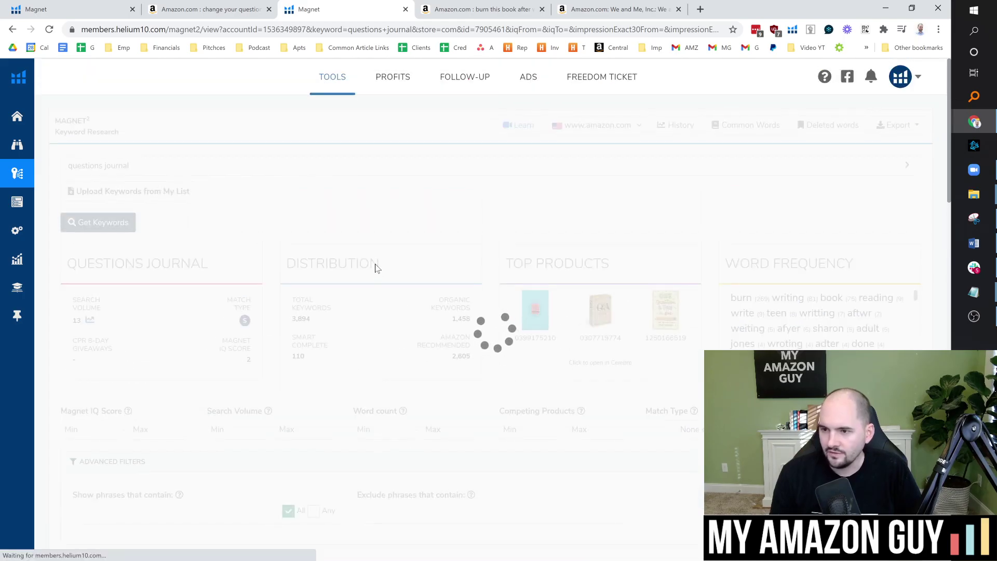
pyautogui.scroll(-2, 283, 215)
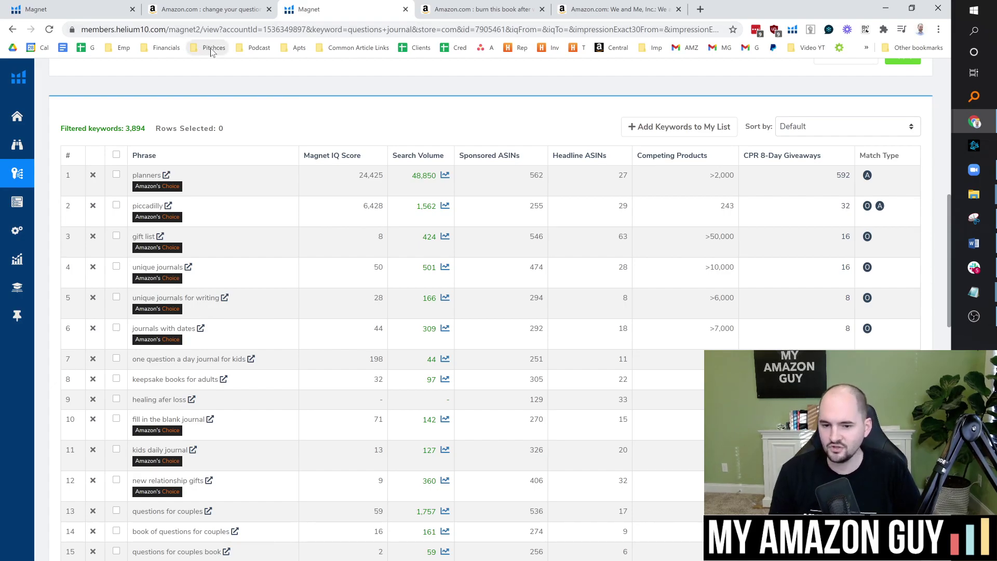
# Open the Amazon search results for the keyword "piccadilly" and look over the listed products
pyautogui.click(169, 206)
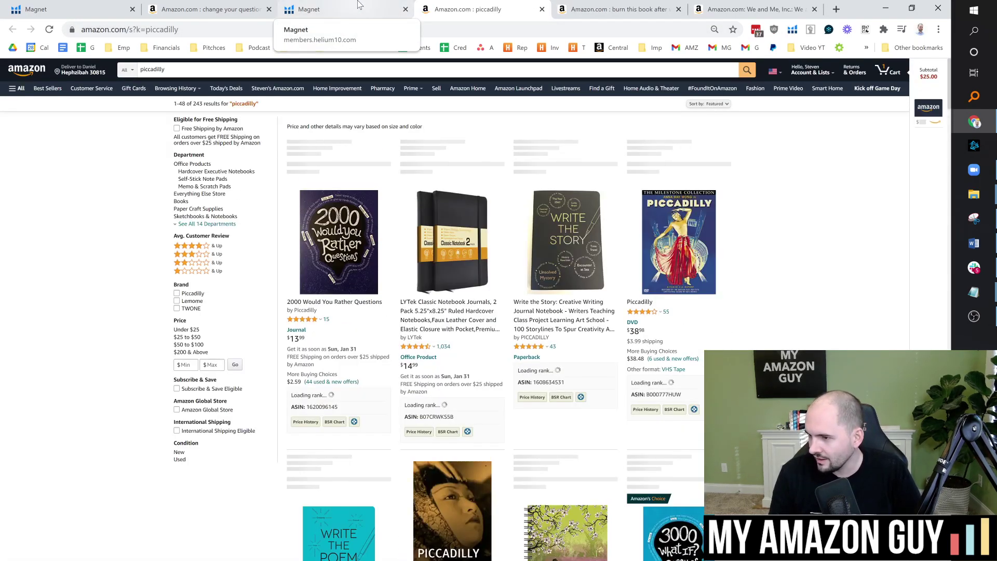
pyautogui.scroll(-3, 372, 203)
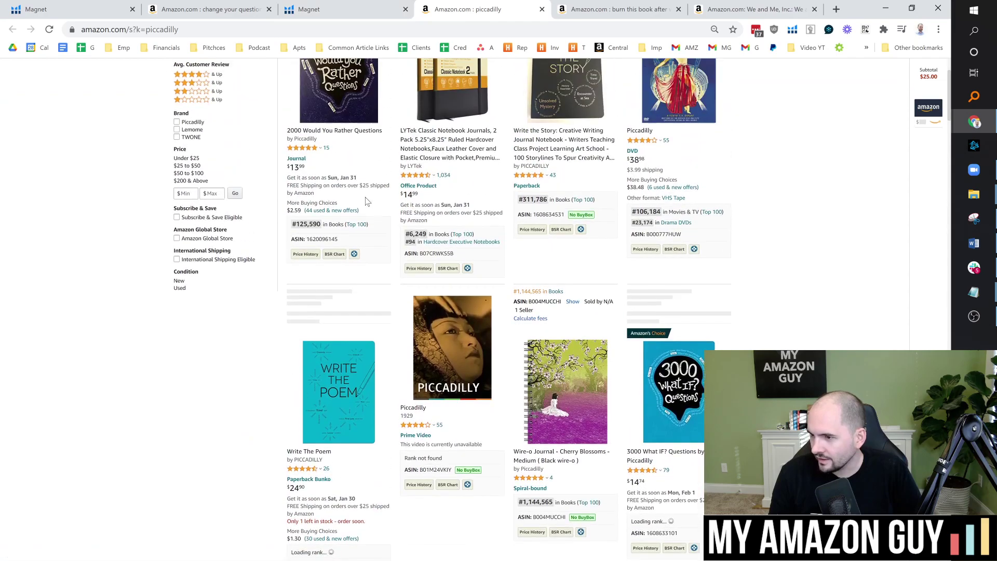
pyautogui.scroll(3, 340, 164)
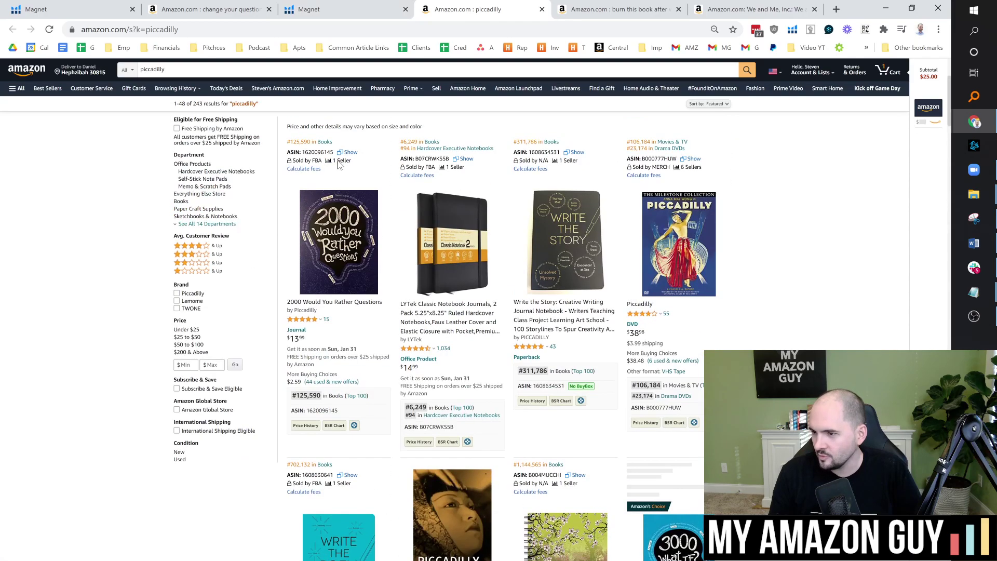
# Return to the Magnet keyword list for "questions journal" and look at the phrase "unique journals"
pyautogui.click(310, 11)
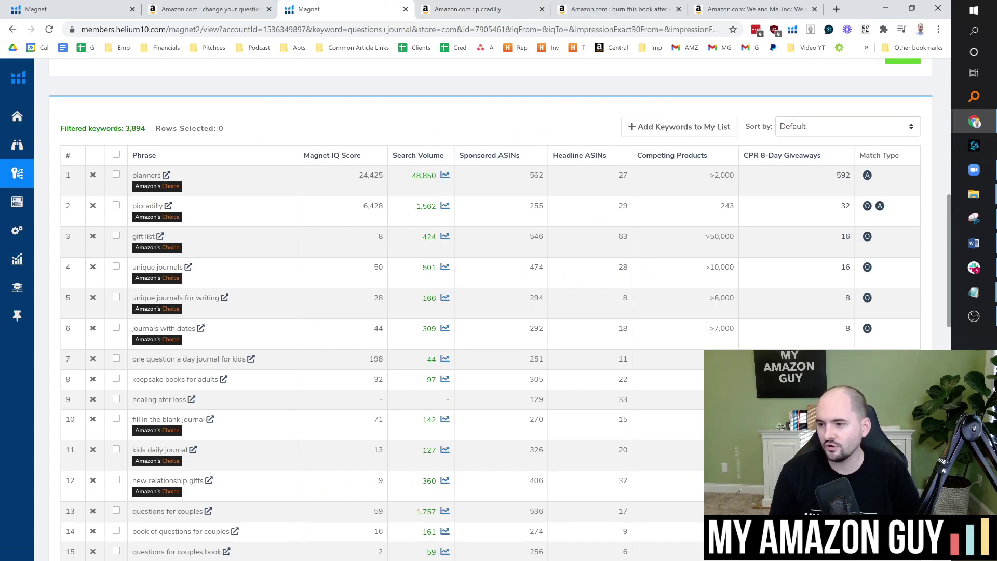
pyautogui.moveTo(163, 267); pyautogui.dragTo(136, 267)
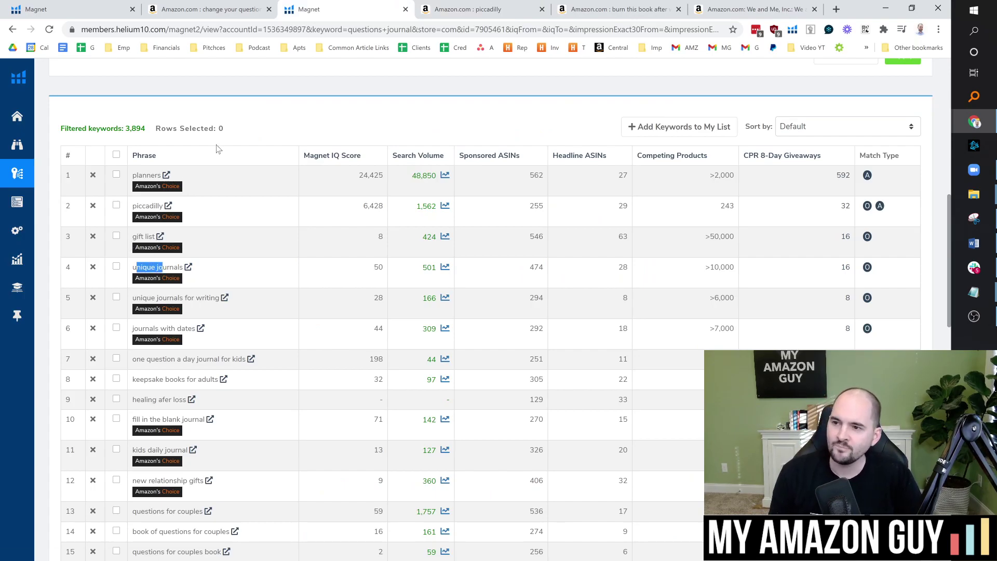
pyautogui.scroll(3, 224, 117)
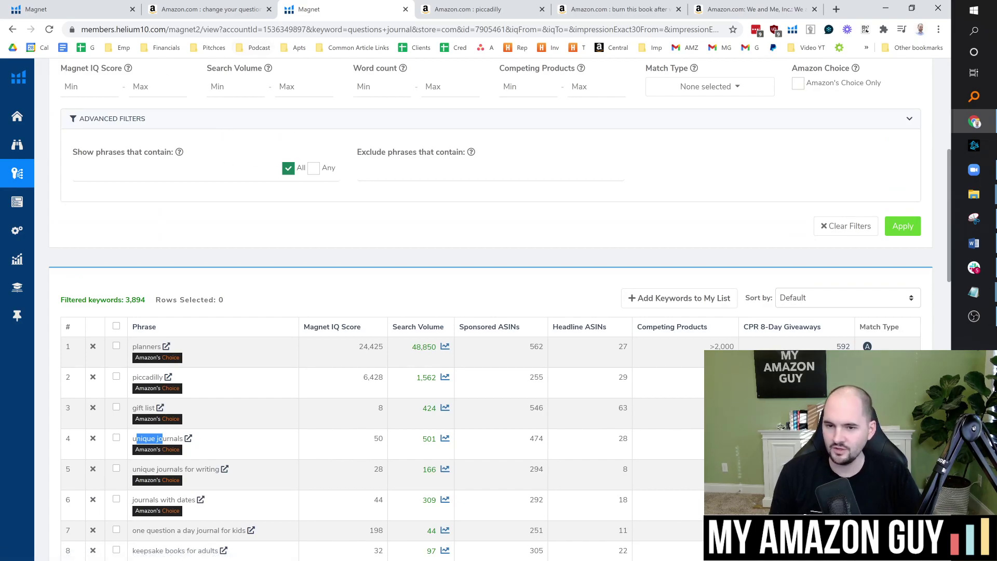
# Switch to the Notepad title draft, add "Unique" in front of "Journal for Asking Powerful Questions", and return to Magnet
pyautogui.hotkey('alt', 'Tab')
pyautogui.moveTo(69, 230); pyautogui.dragTo(437, 166)
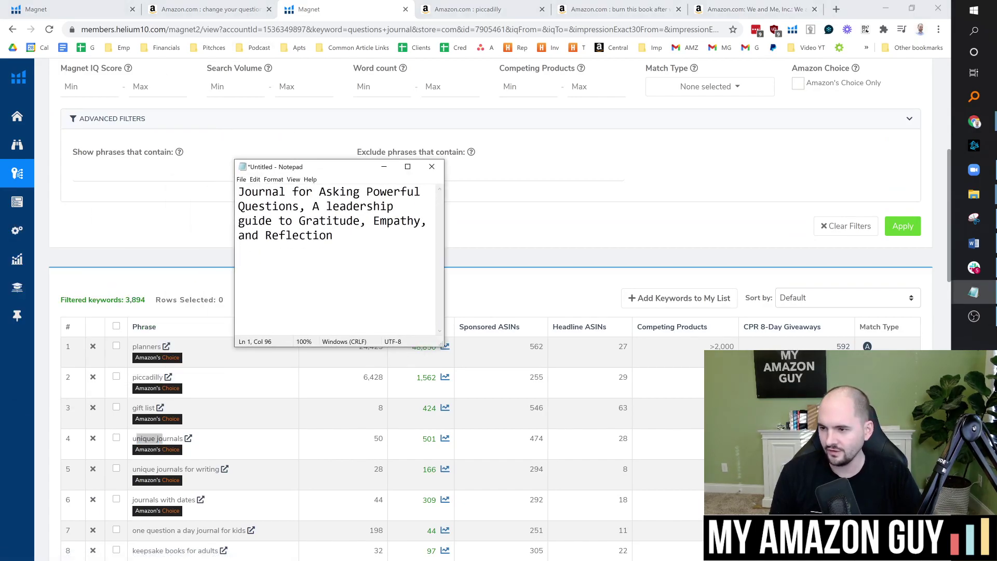
pyautogui.click(239, 192)
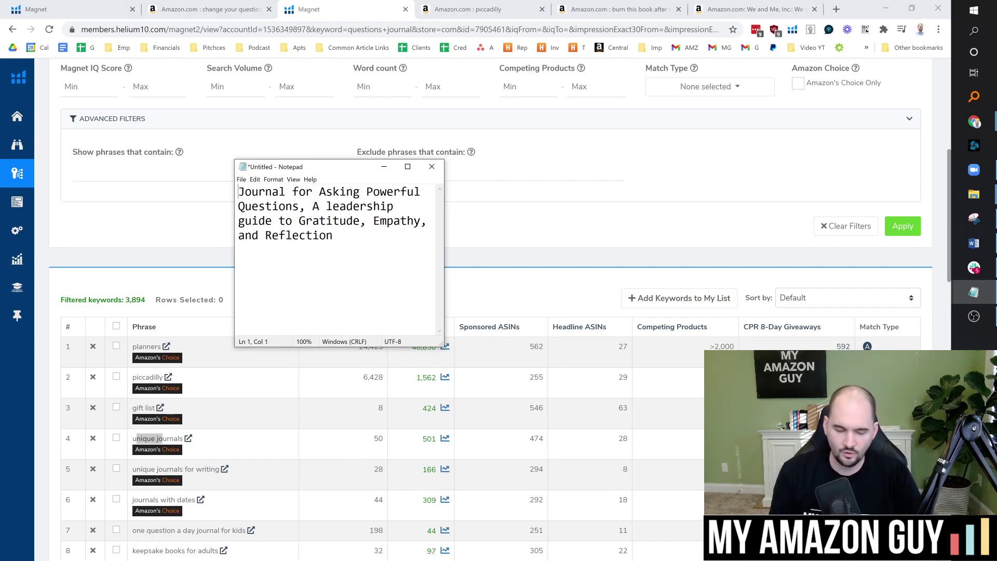
pyautogui.write('UNique')
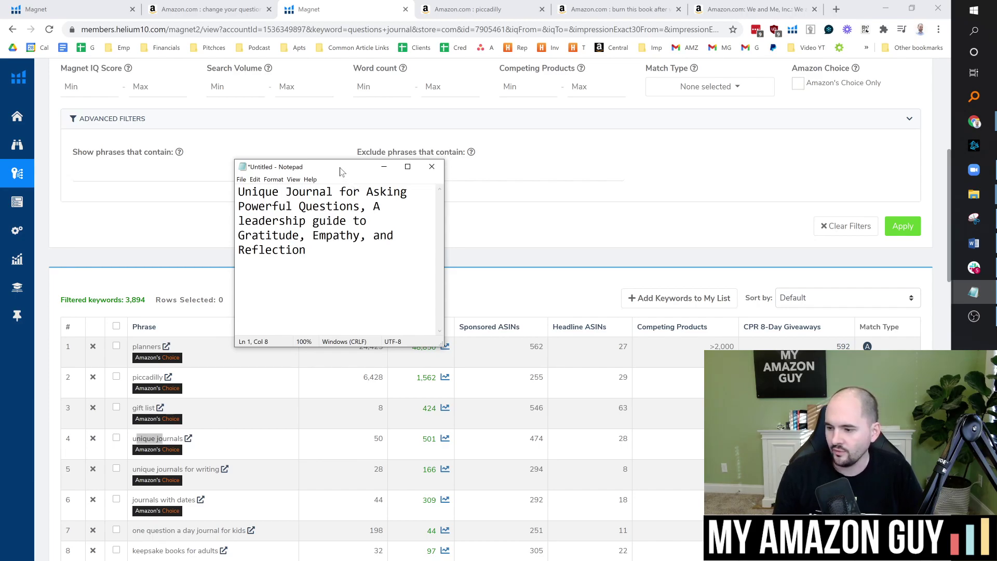
pyautogui.hotkey('alt', 'Tab')
# Read through the first page of "questions journal" keywords and their search volumes, looking for words relevant to the title
pyautogui.scroll(-2, 301, 279)
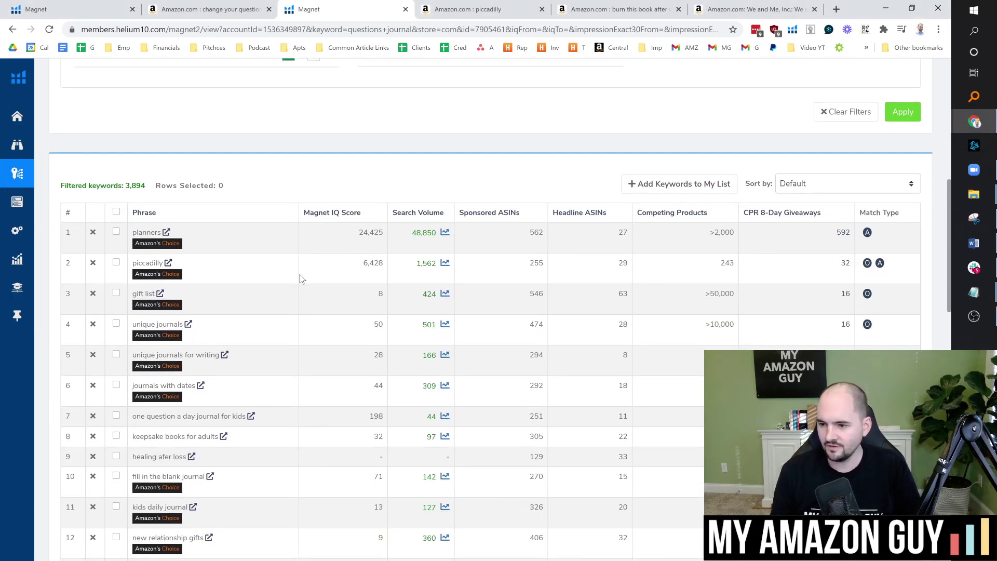
pyautogui.scroll(-1, 310, 259)
pyautogui.scroll(-1, 236, 294)
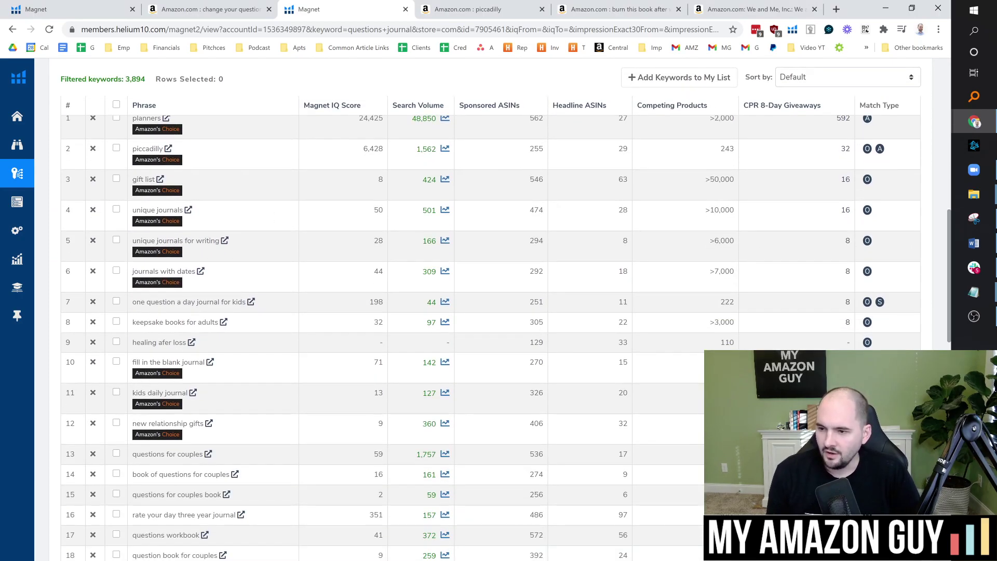
pyautogui.doubleClick(427, 241)
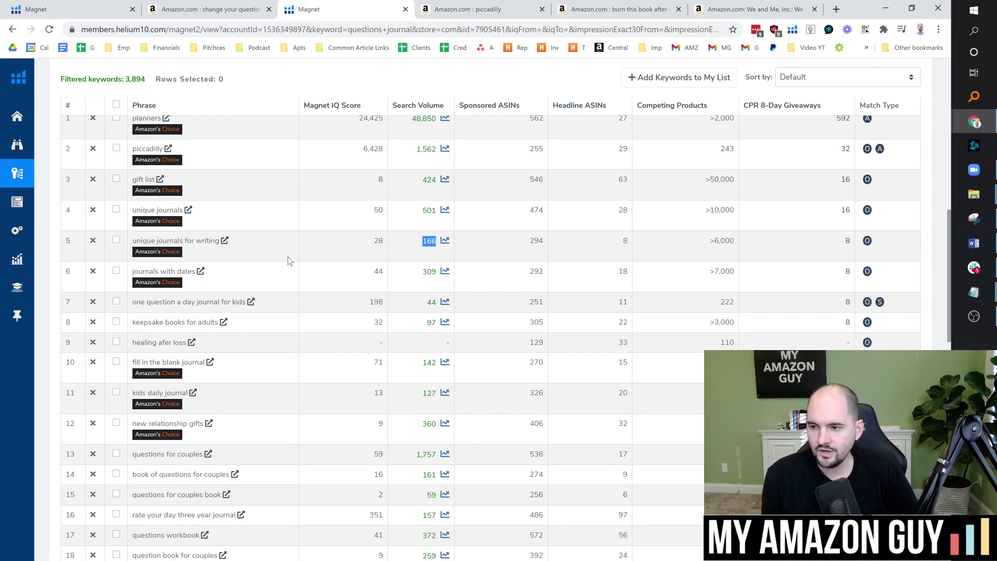
pyautogui.scroll(-2, 289, 260)
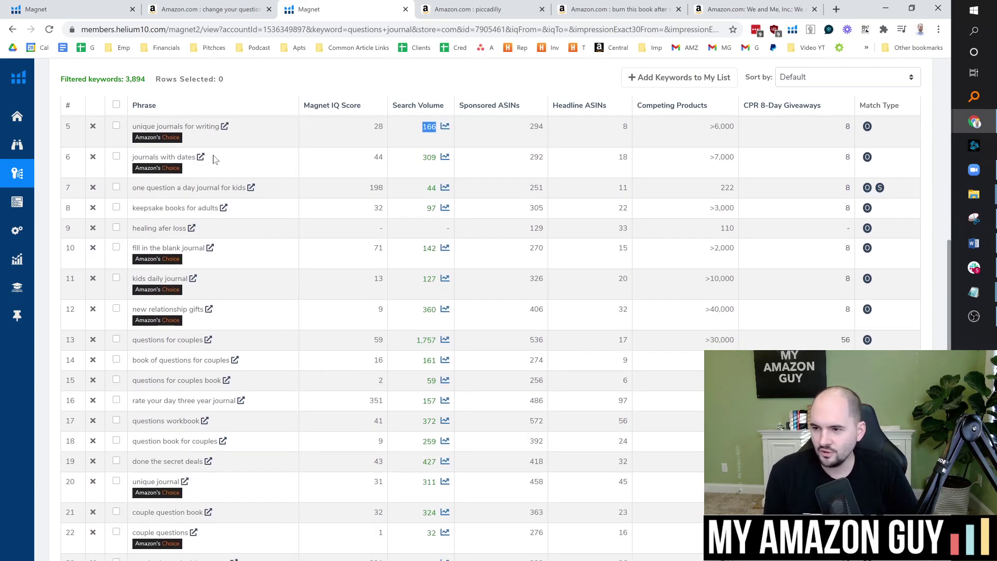
pyautogui.click(248, 159)
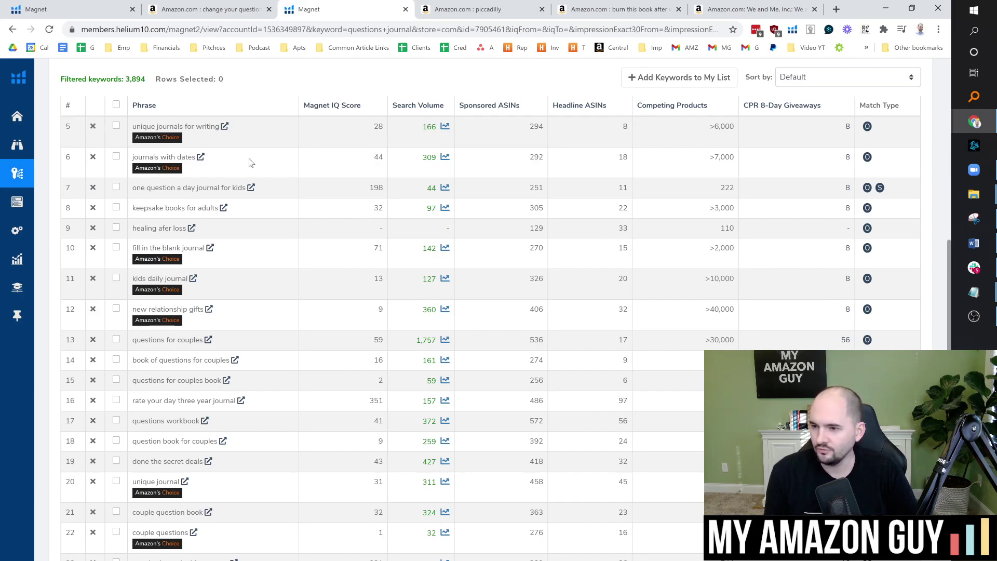
pyautogui.scroll(-1, 247, 200)
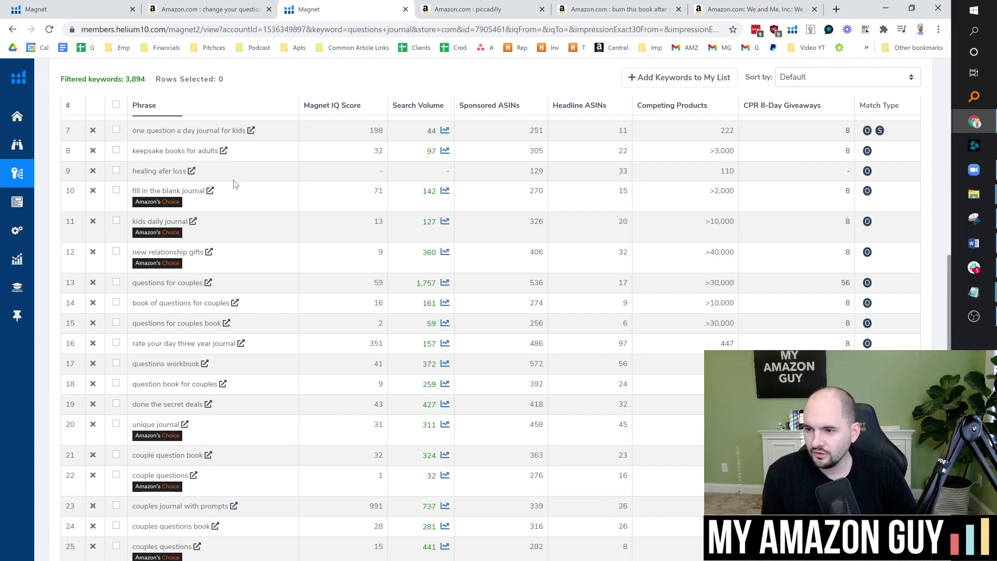
pyautogui.scroll(-2, 242, 210)
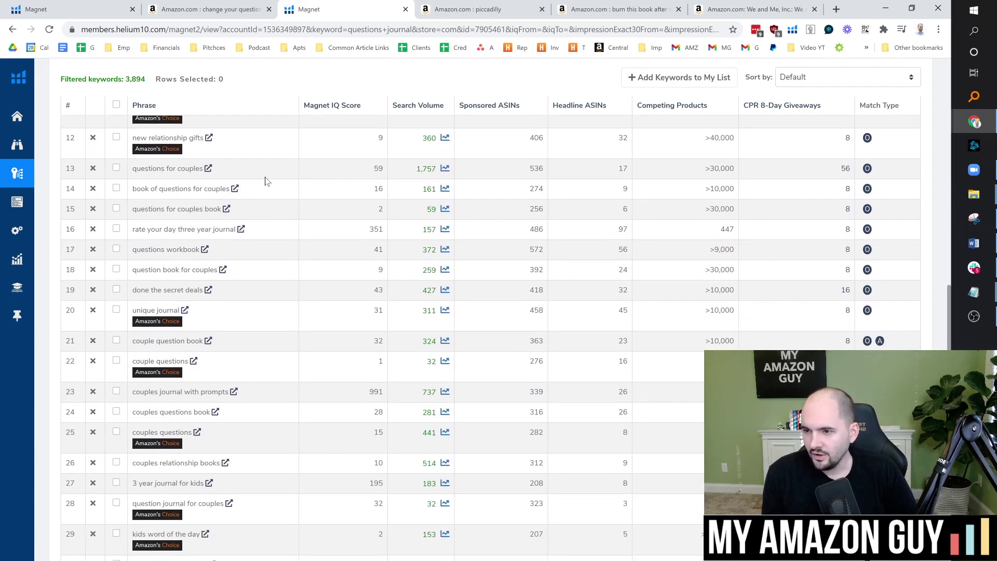
pyautogui.scroll(-1, 331, 187)
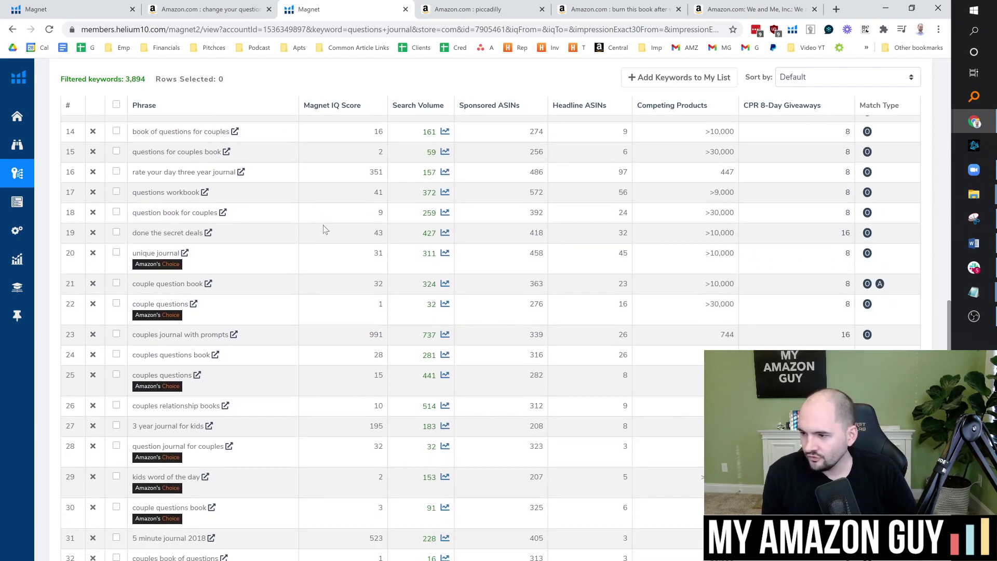
pyautogui.scroll(-2, 288, 266)
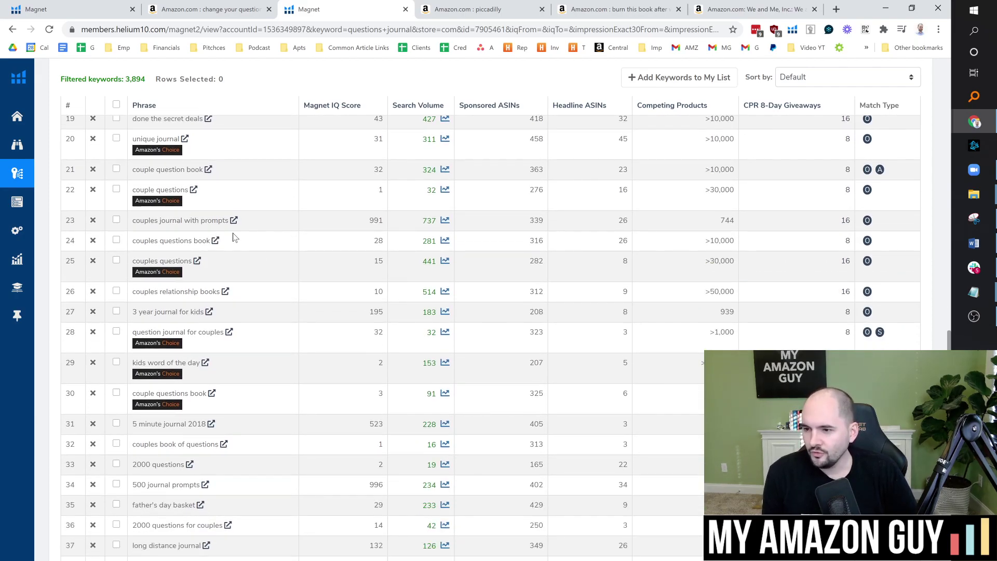
pyautogui.scroll(-1, 281, 240)
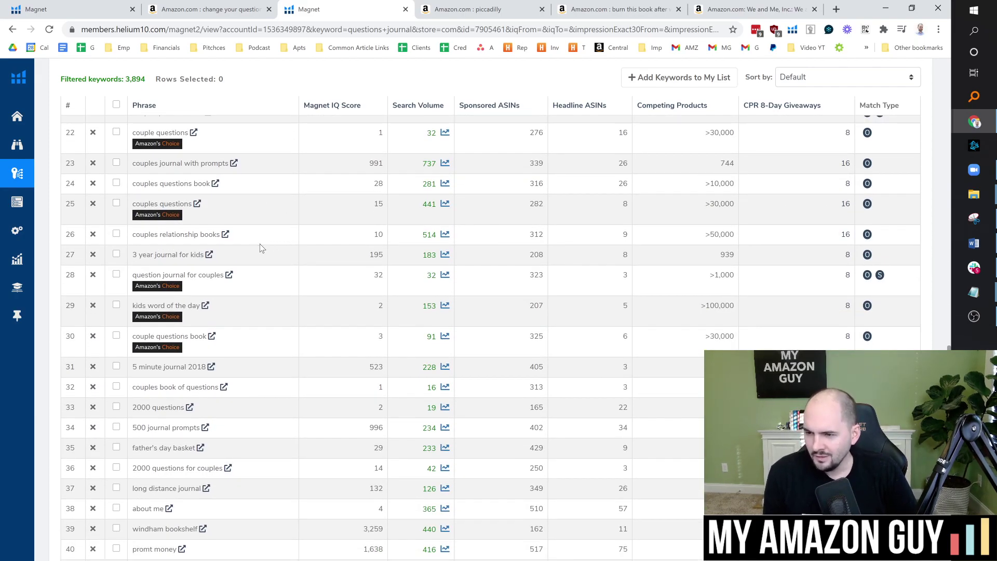
pyautogui.scroll(2, 261, 244)
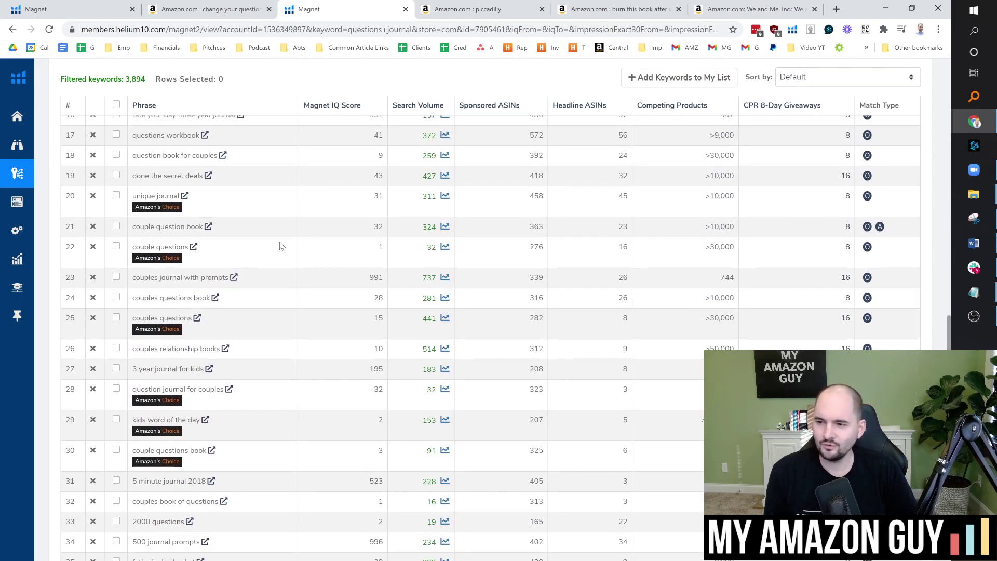
pyautogui.scroll(-1, 250, 228)
pyautogui.scroll(-1, 283, 260)
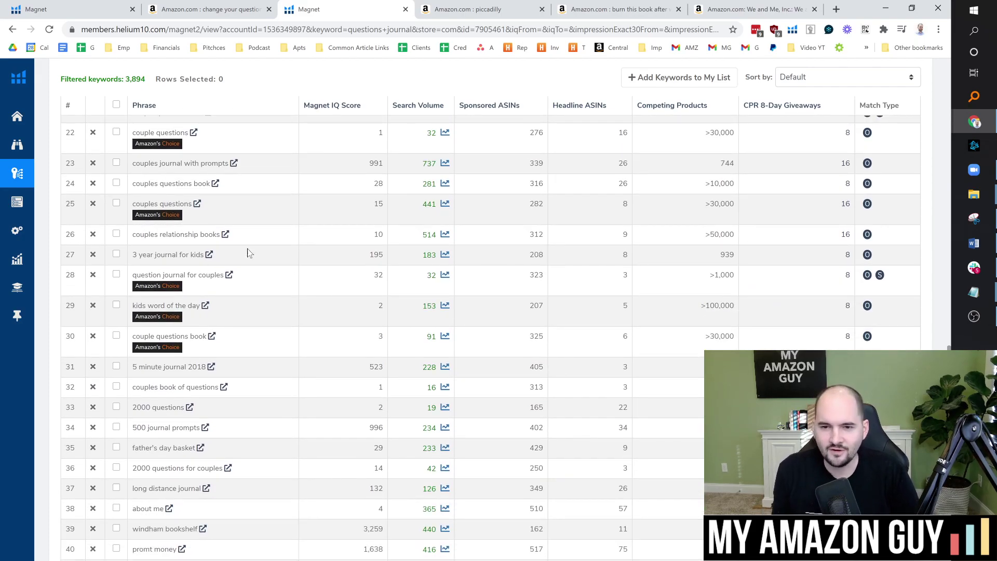
pyautogui.scroll(-2, 260, 257)
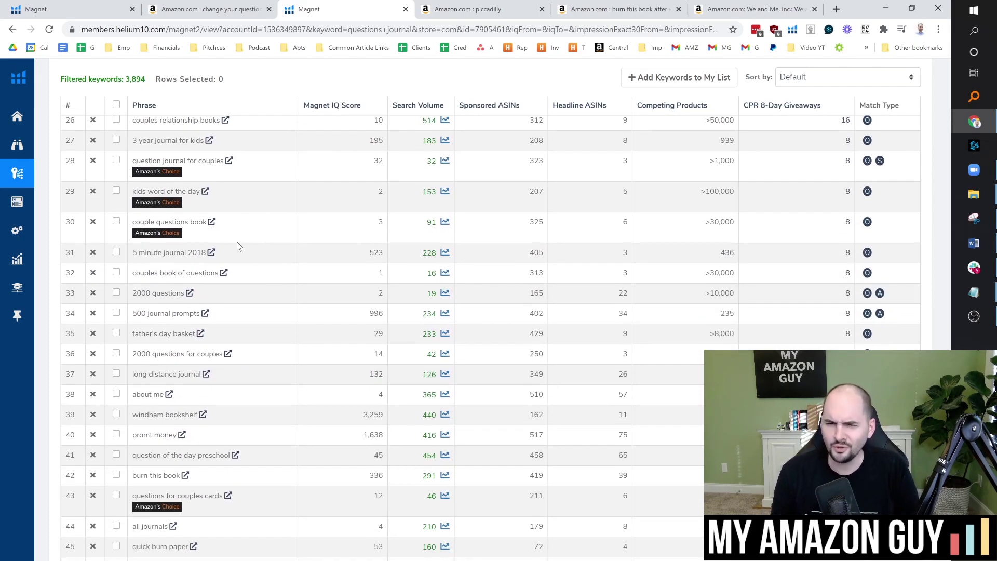
pyautogui.scroll(-2, 254, 254)
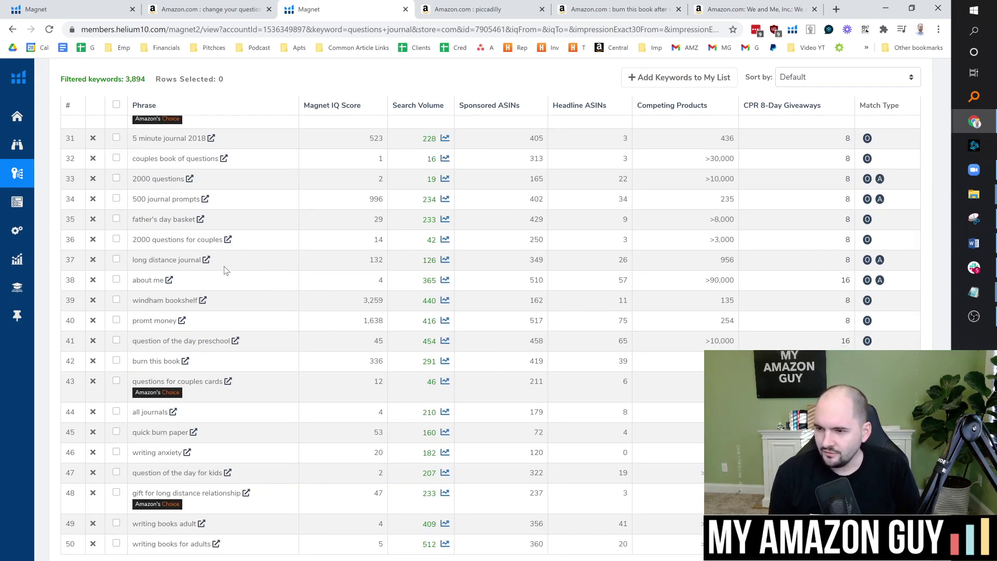
pyautogui.scroll(-1, 225, 270)
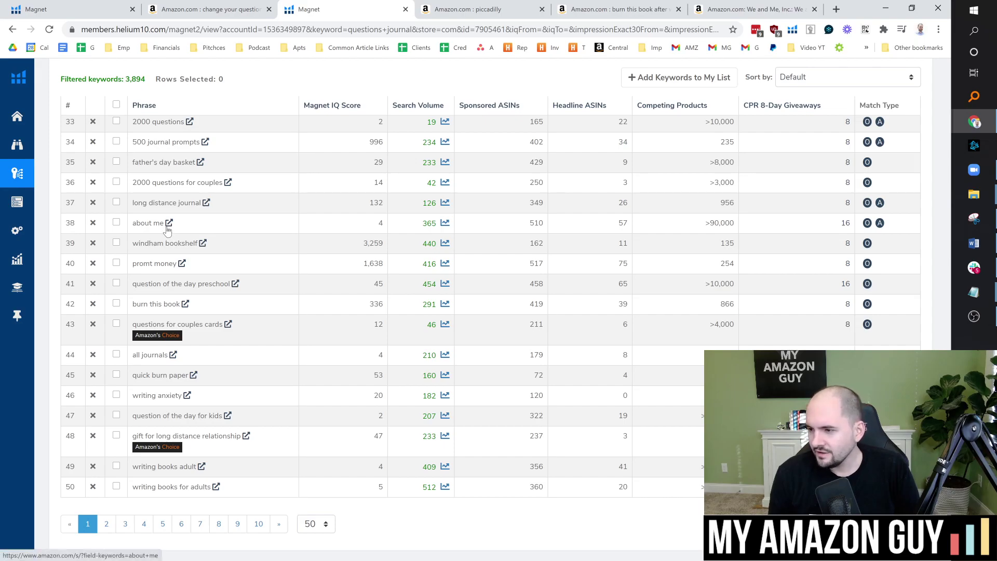
pyautogui.scroll(-1, 283, 336)
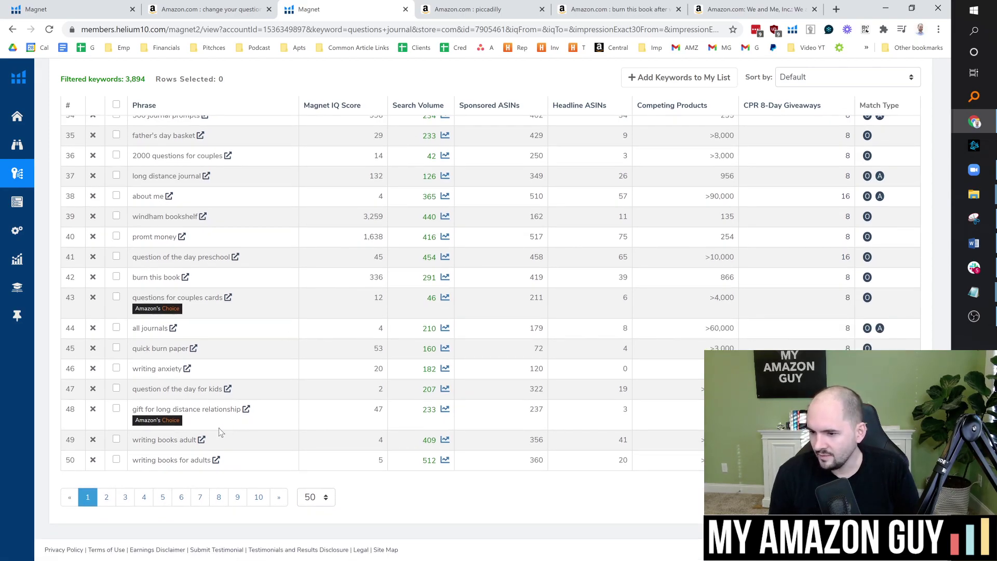
# Filter the keyword list to phrases that contain "journal"
pyautogui.scroll(17, 208, 431)
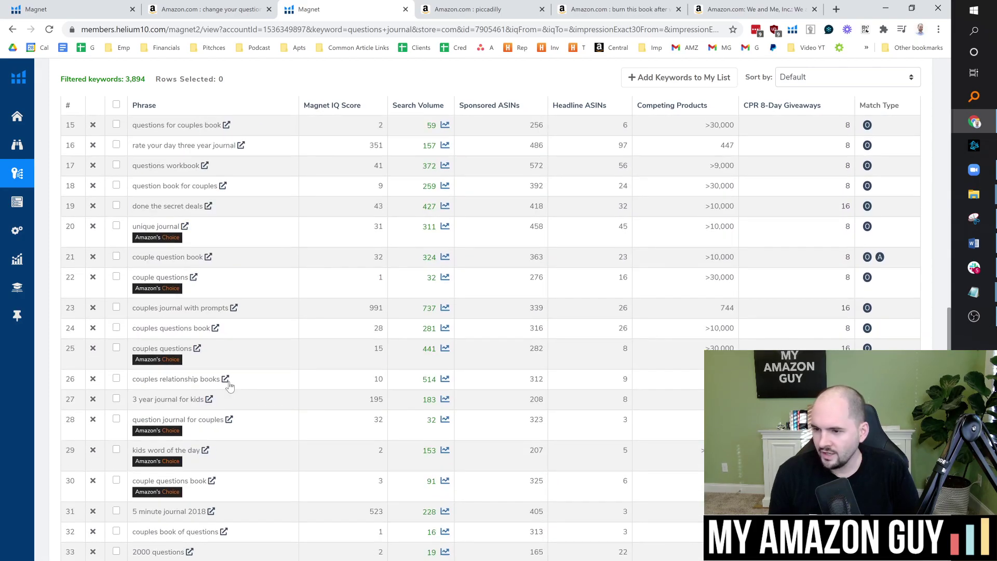
pyautogui.scroll(5, 280, 396)
pyautogui.click(104, 259)
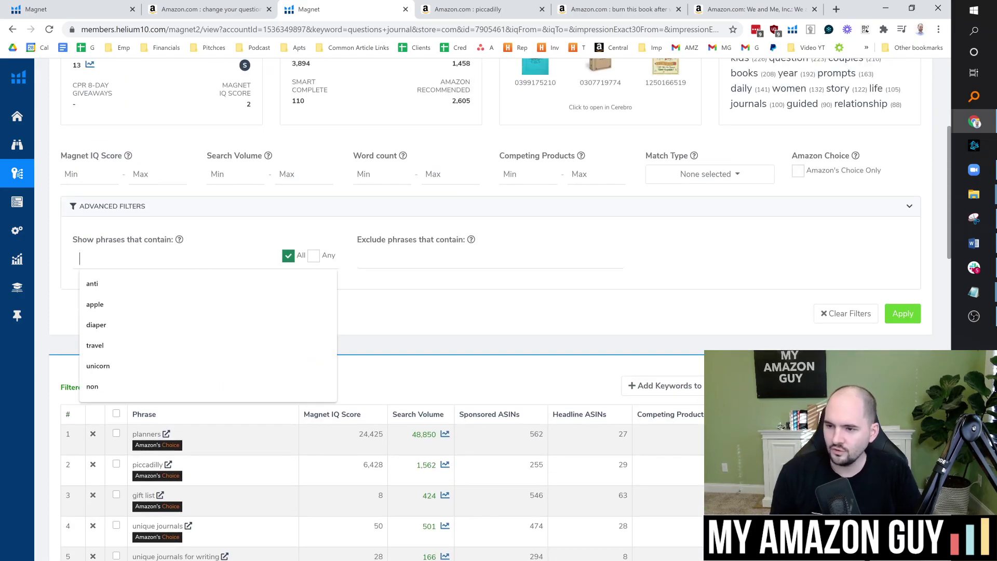
pyautogui.write('journal')
pyautogui.press('Return')
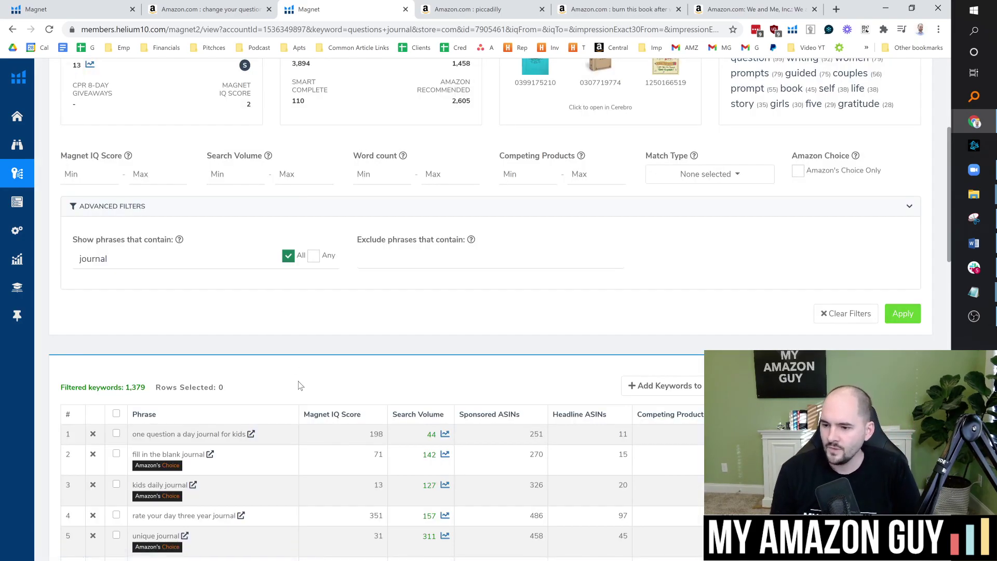
# Look over the filtered "journal" phrases and sort them by search volume from high to low
pyautogui.scroll(-3, 311, 291)
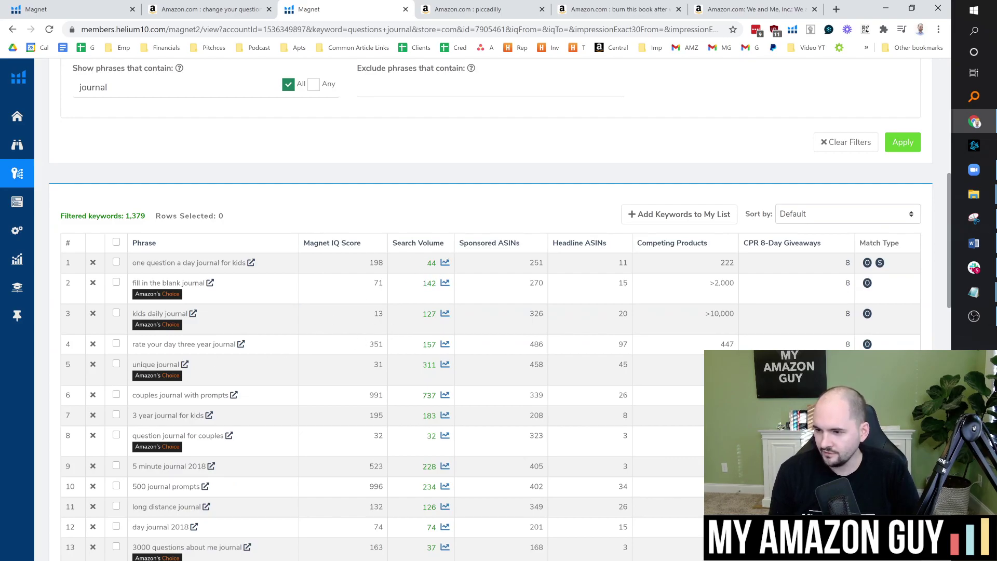
pyautogui.moveTo(155, 364); pyautogui.dragTo(143, 365)
pyautogui.scroll(-2, 228, 398)
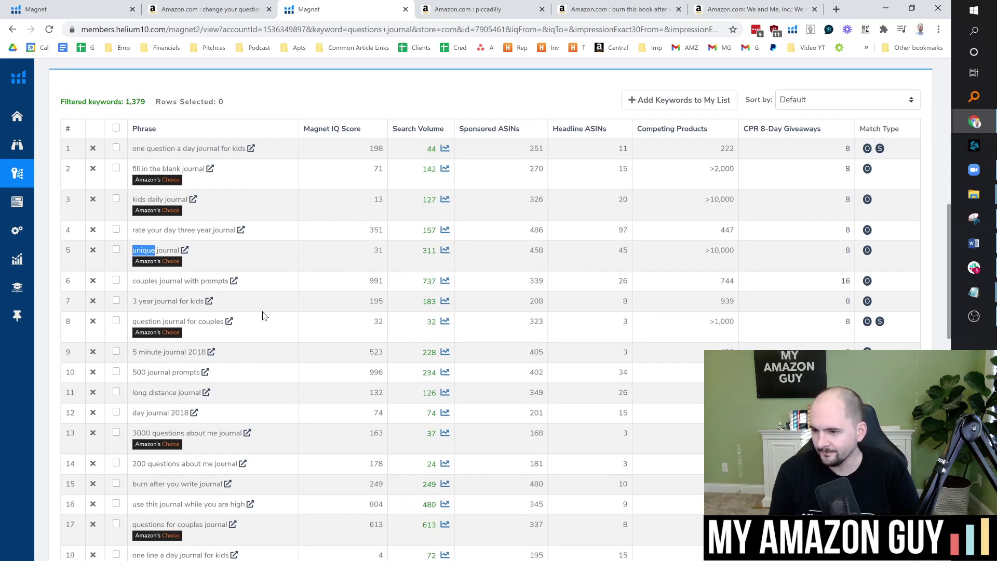
pyautogui.scroll(-1, 478, 329)
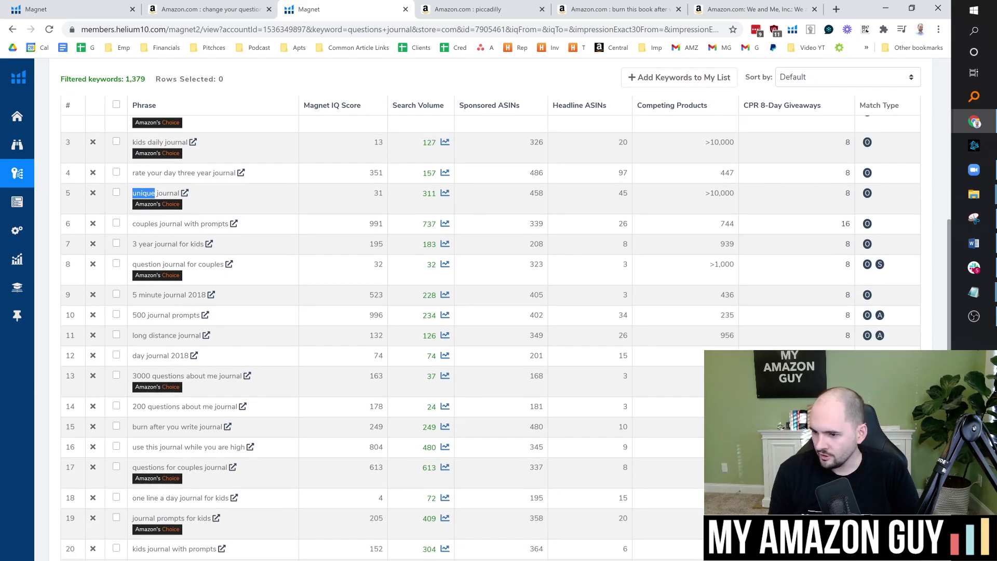
pyautogui.scroll(3, 154, 224)
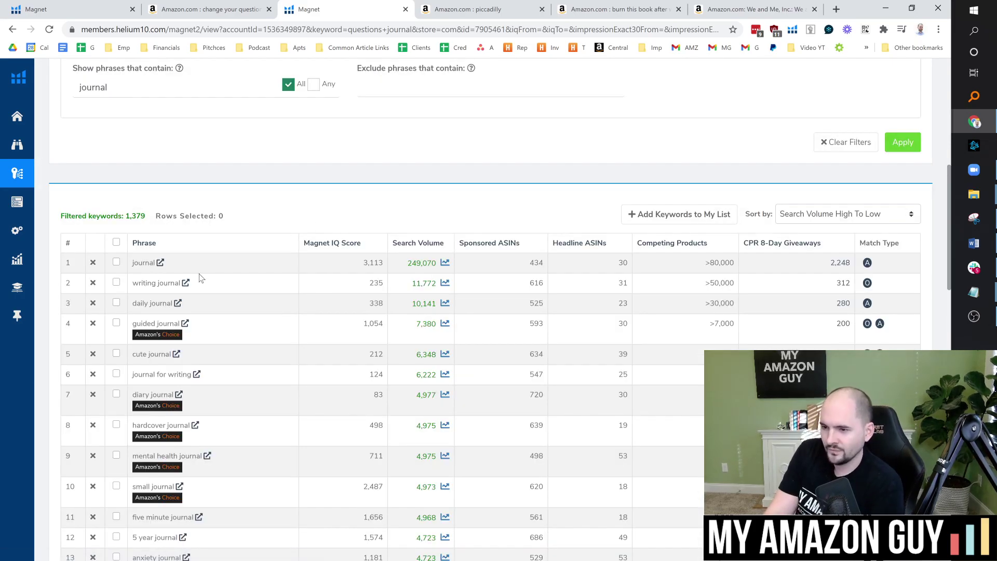
# Pick out "writing" from the phrase "writing journal" and insert it before "guide" in the Notepad title draft
pyautogui.doubleClick(145, 283)
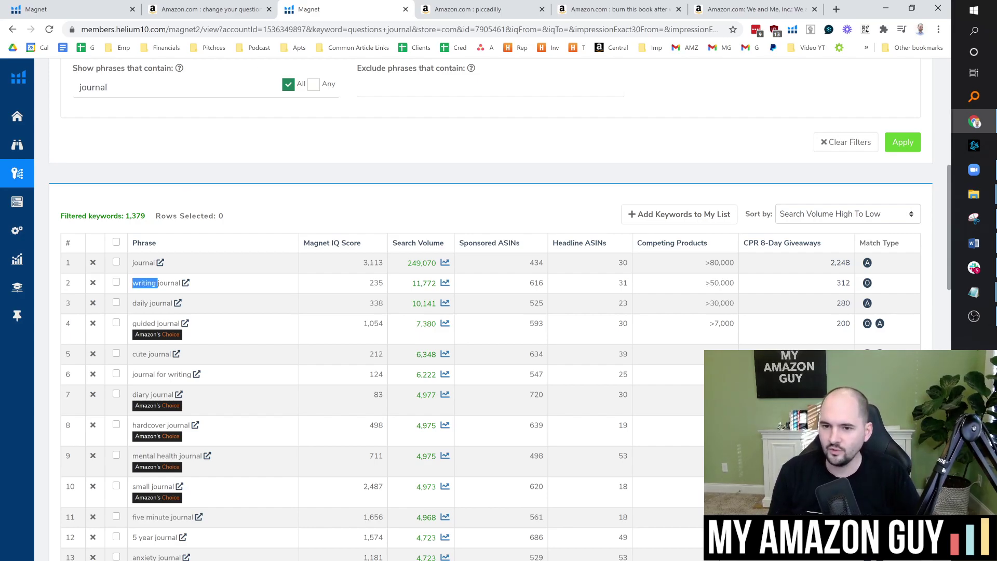
pyautogui.hotkey('alt', 'Tab')
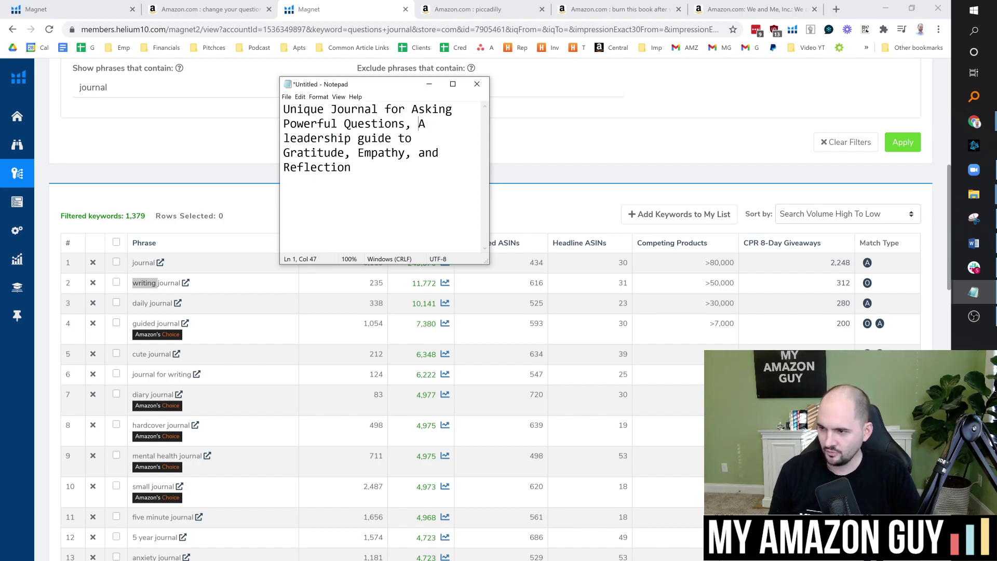
pyautogui.write('writing')
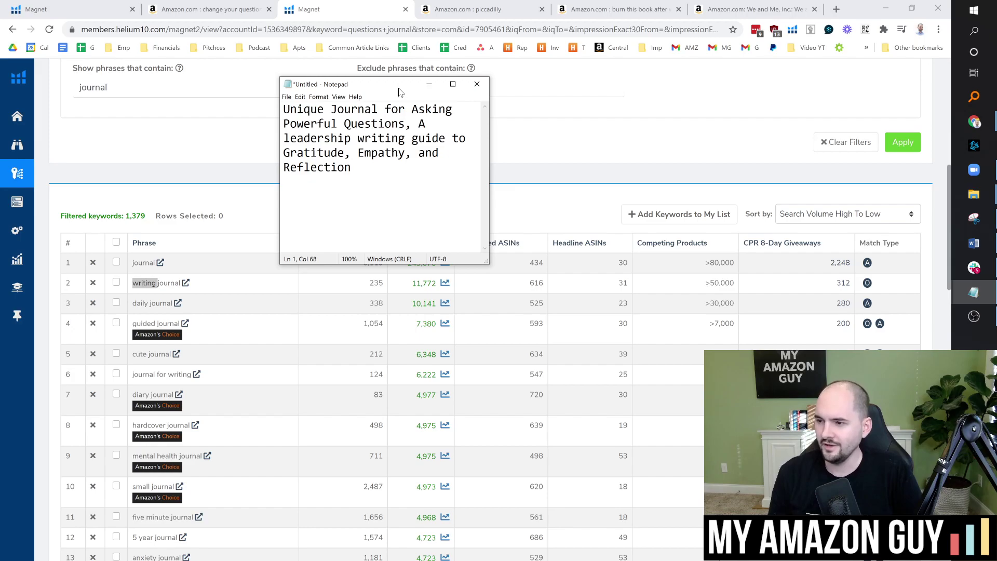
pyautogui.click(429, 84)
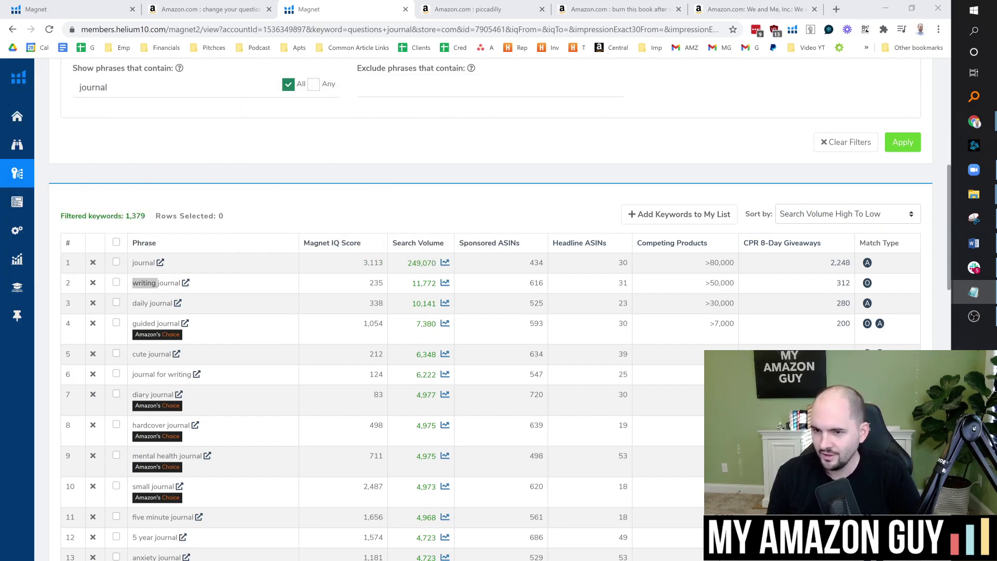
# Reopen the Notepad title draft, move its window aside, and go back to the sorted "journal" phrases
pyautogui.click(974, 292)
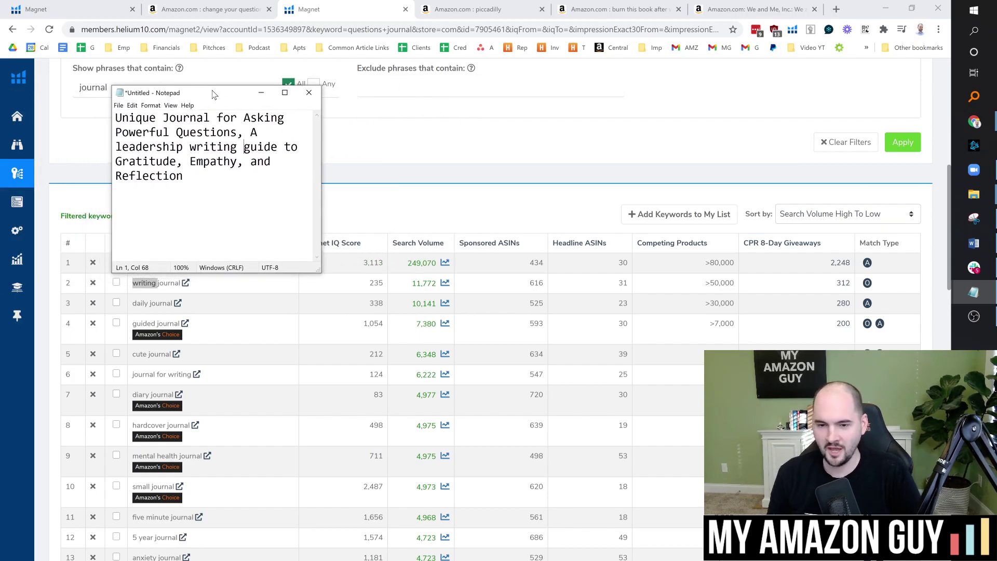
pyautogui.moveTo(214, 89); pyautogui.dragTo(104, 77)
pyautogui.click(260, 122)
pyautogui.scroll(-2, 244, 188)
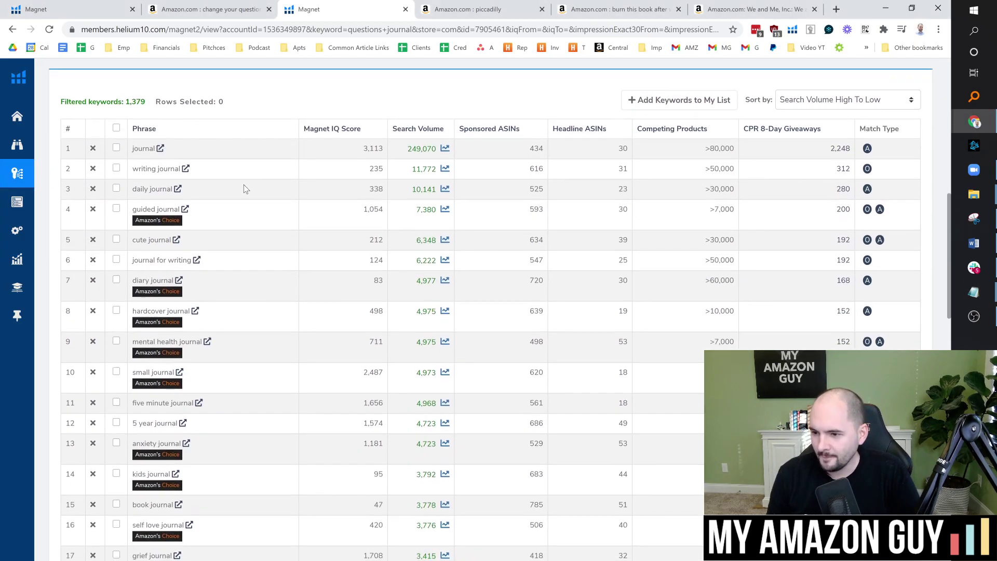
# Look through the "journal" phrases sorted by search volume for words that suit the title
pyautogui.scroll(-1, 199, 282)
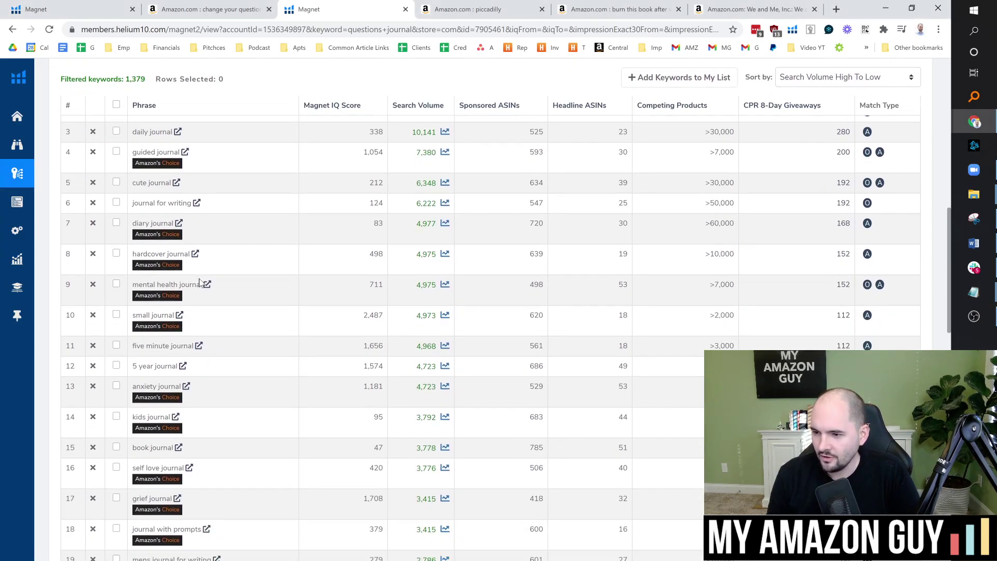
pyautogui.scroll(-2, 176, 224)
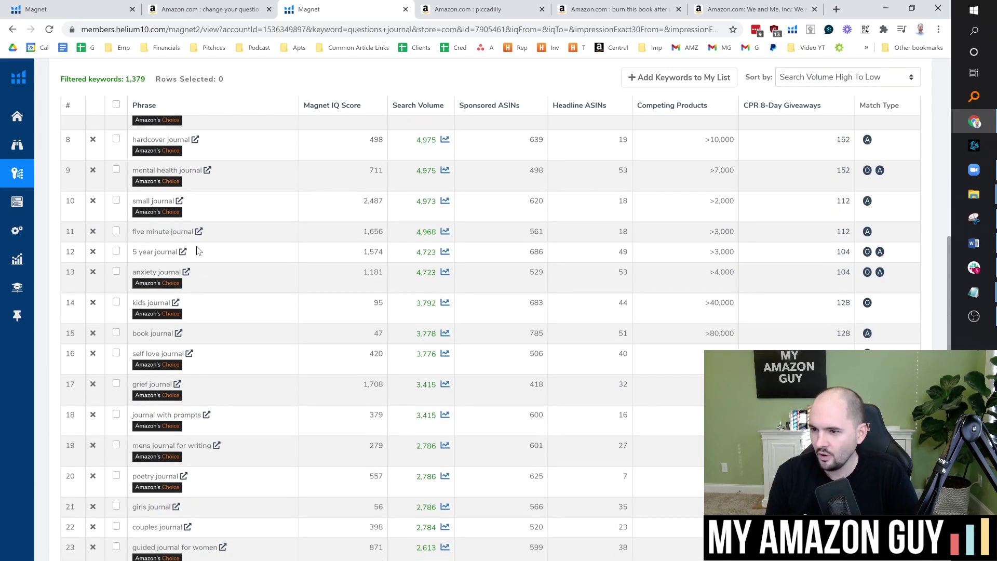
pyautogui.scroll(-1, 211, 259)
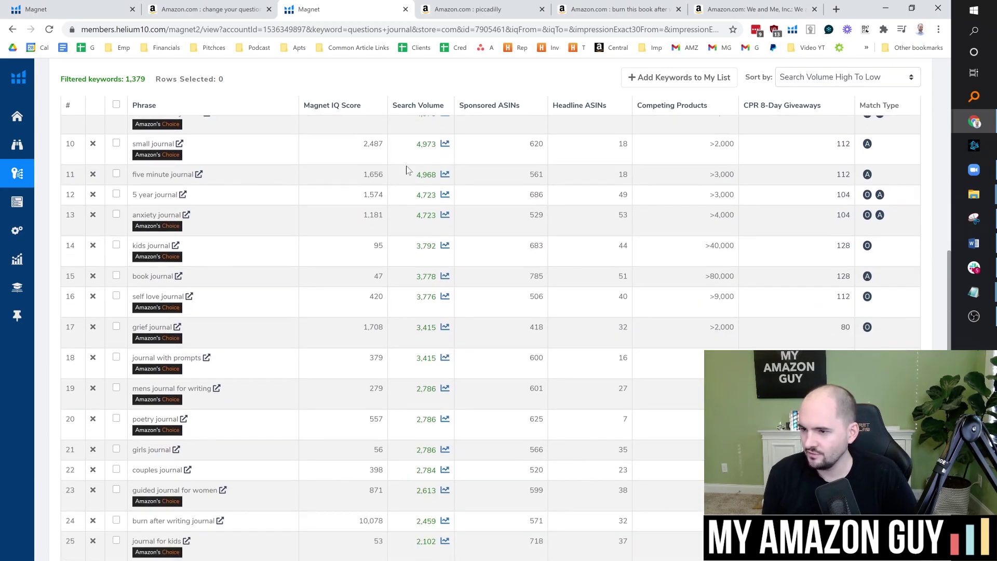
pyautogui.scroll(-2, 243, 240)
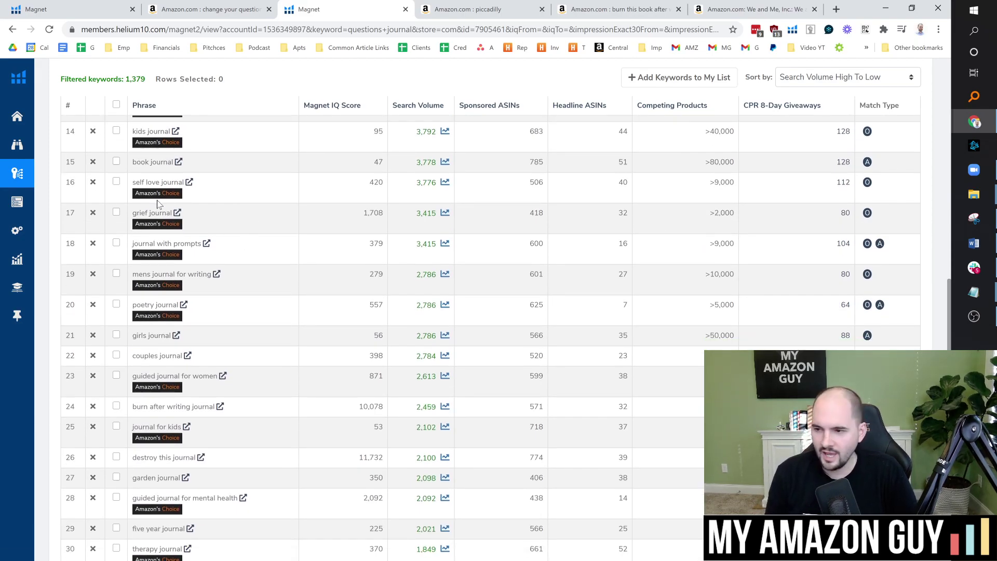
# Change the phrase filter from "journal" to "empathy" to search for related keywords
pyautogui.scroll(12, 258, 213)
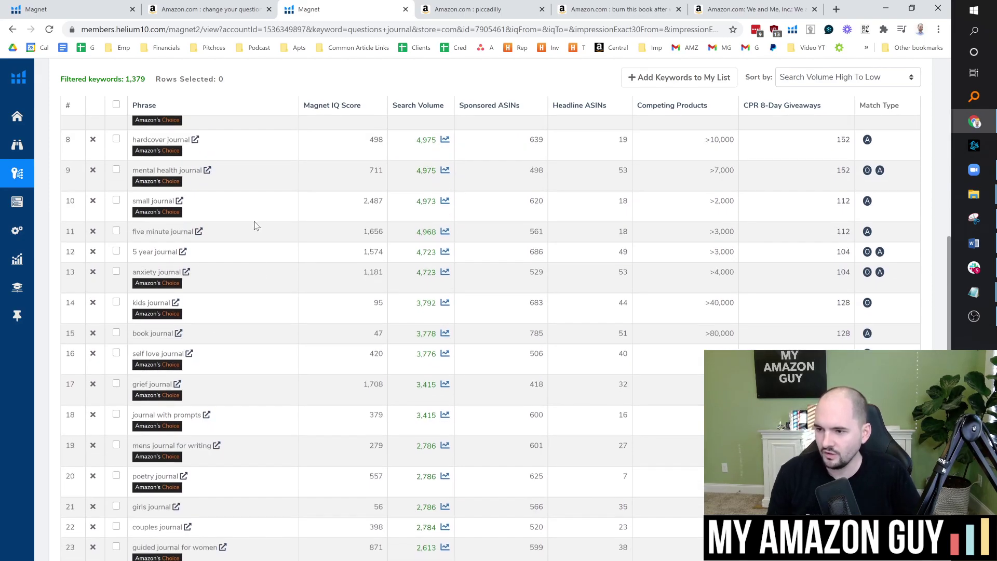
pyautogui.hotkey('ctrl', 'a')
pyautogui.write('empathy')
pyautogui.press('Return')
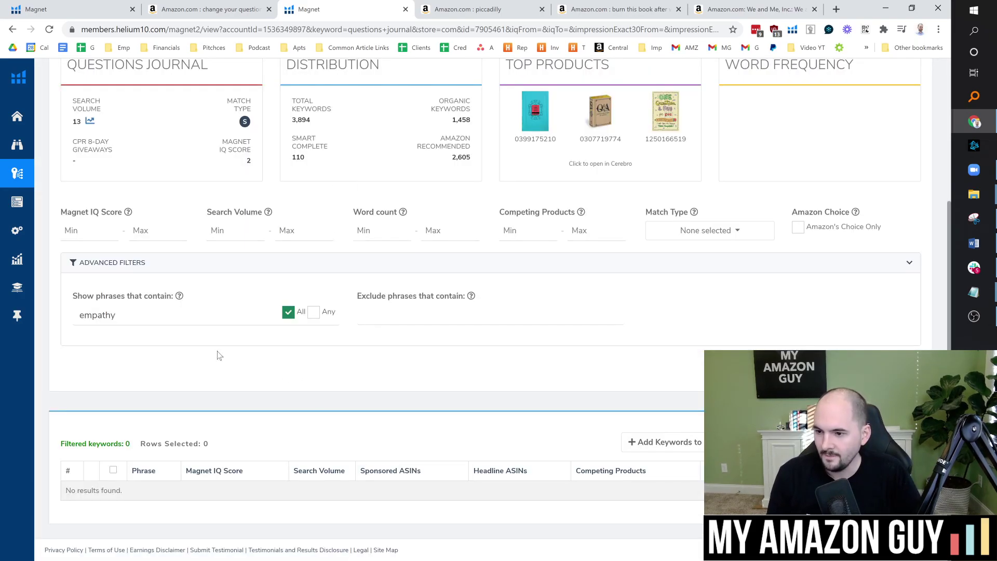
# Clear the "empathy" phrase filter and return to the full keyword list
pyautogui.hotkey('ctrl', 'a')
pyautogui.scroll(4, 167, 345)
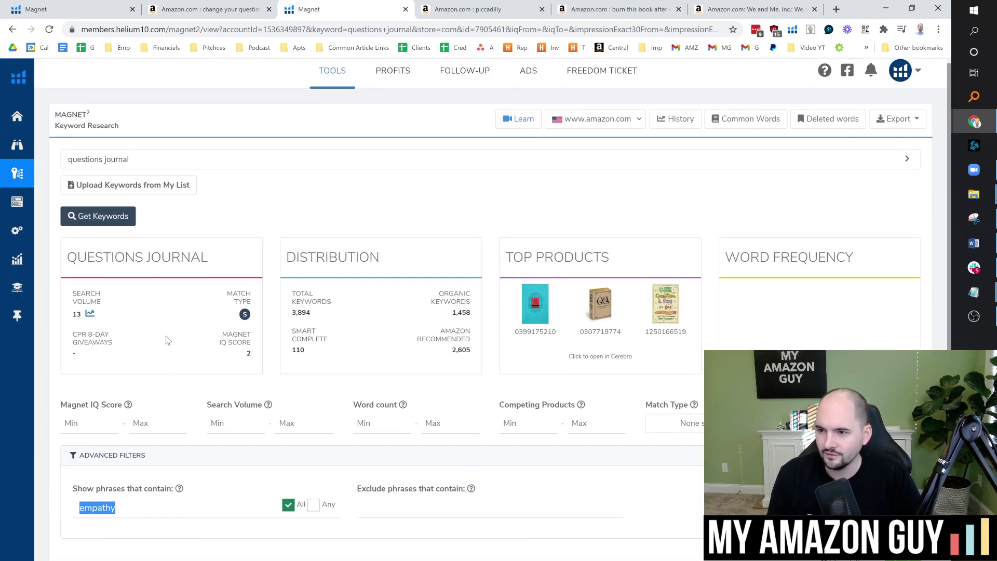
pyautogui.scroll(-3, 143, 203)
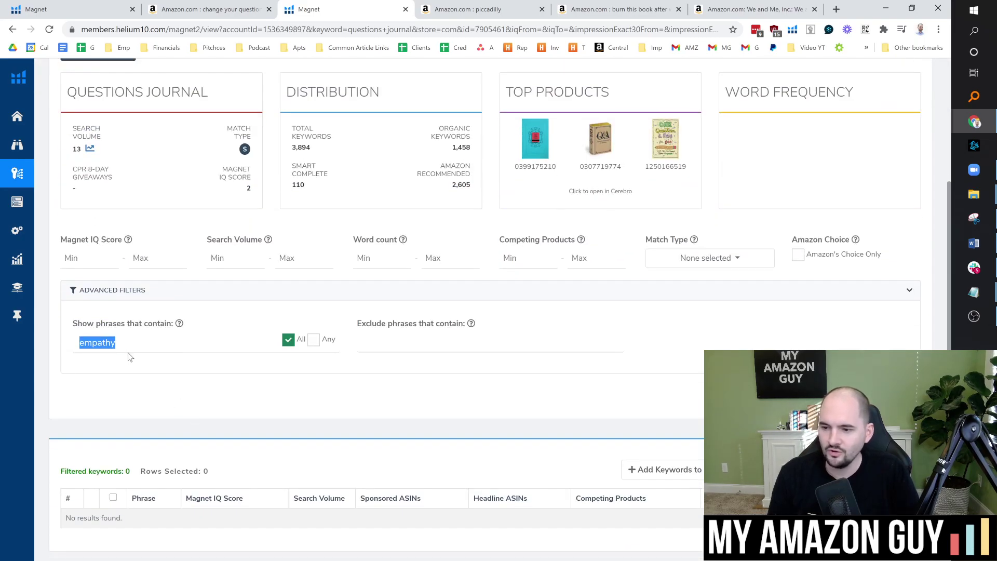
pyautogui.press('BackSpace')
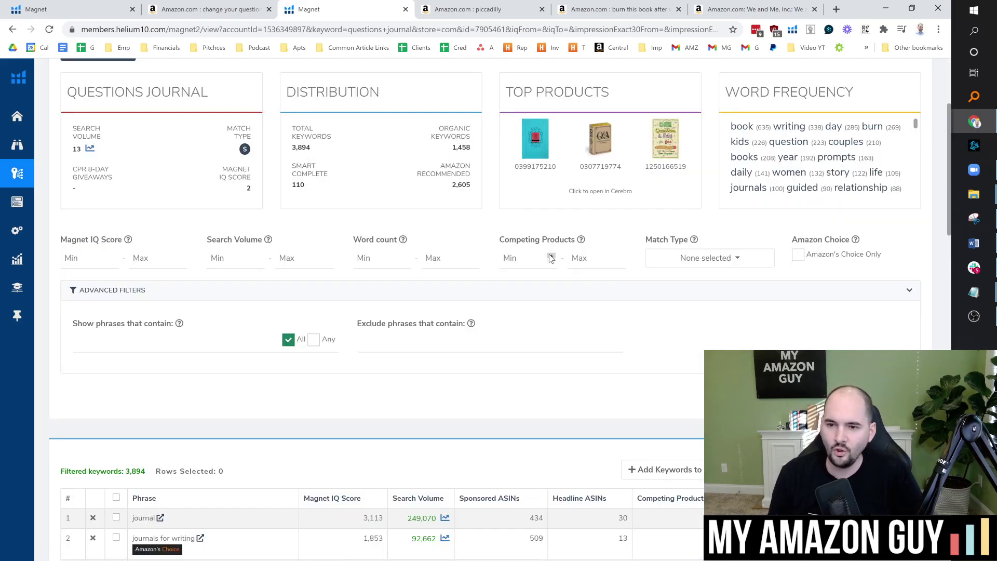
pyautogui.scroll(-3, 549, 256)
pyautogui.scroll(-3, 291, 301)
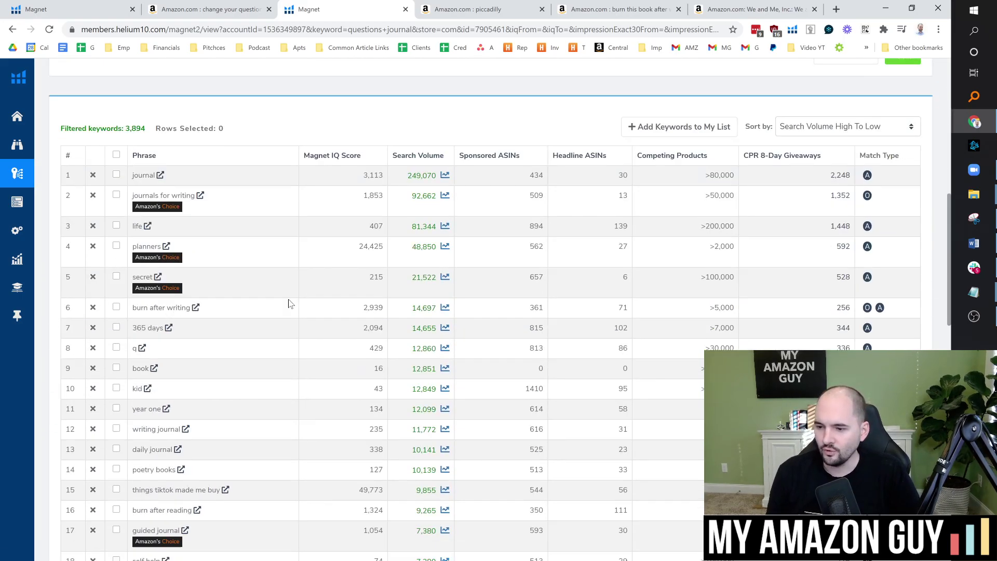
# In the Notepad title draft, delete the text between "Gratitude," and "and Reflection", then return to the keyword list
pyautogui.hotkey('alt', 'Tab')
pyautogui.moveTo(290, 113); pyautogui.dragTo(293, 112)
pyautogui.moveTo(339, 180); pyautogui.dragTo(279, 180)
pyautogui.press('BackSpace')
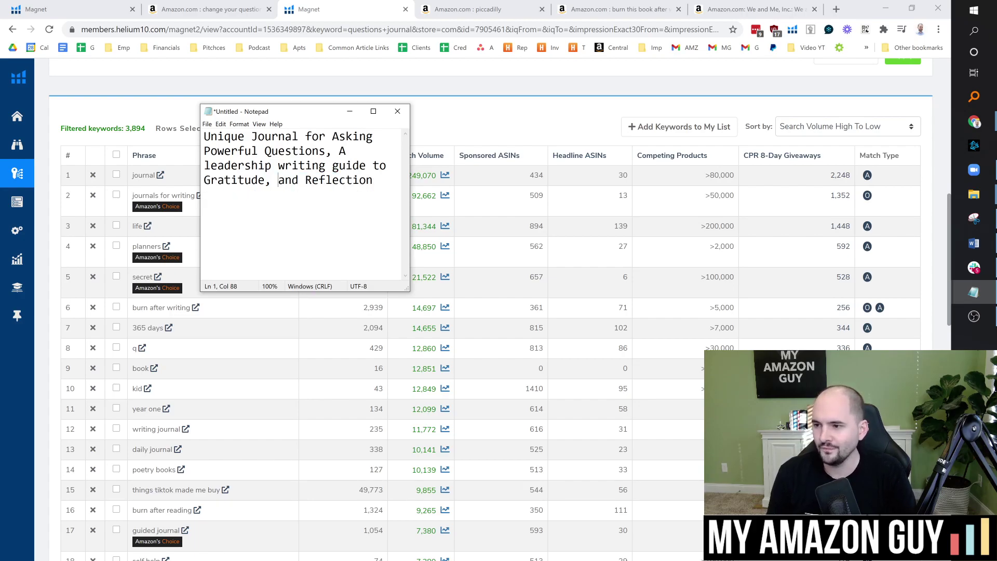
pyautogui.moveTo(285, 107); pyautogui.dragTo(211, 103)
pyautogui.hotkey('alt', 'Tab')
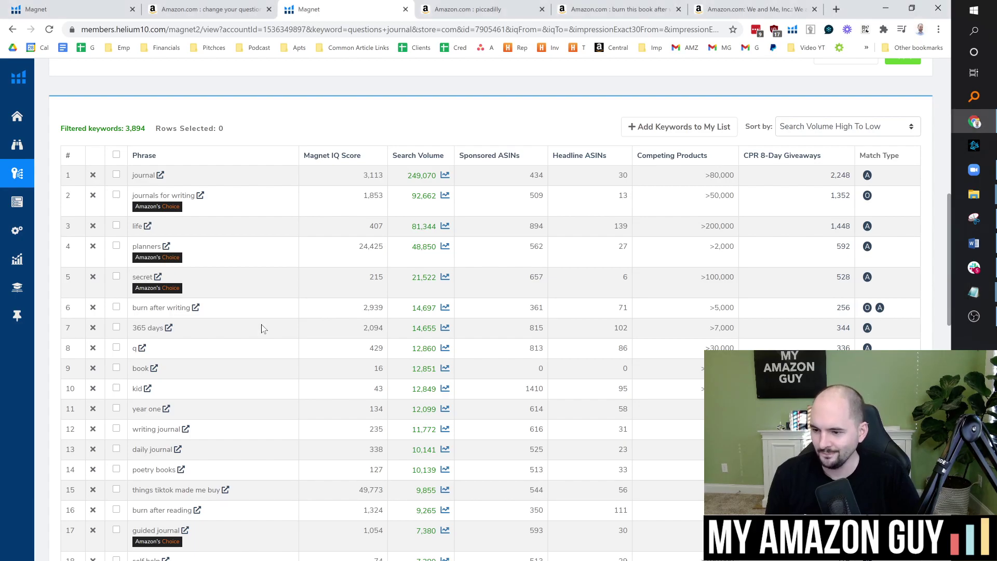
# Look over the unfiltered keyword phrases down to the end of the first page for title words
pyautogui.scroll(-5, 237, 366)
pyautogui.scroll(-3, 241, 339)
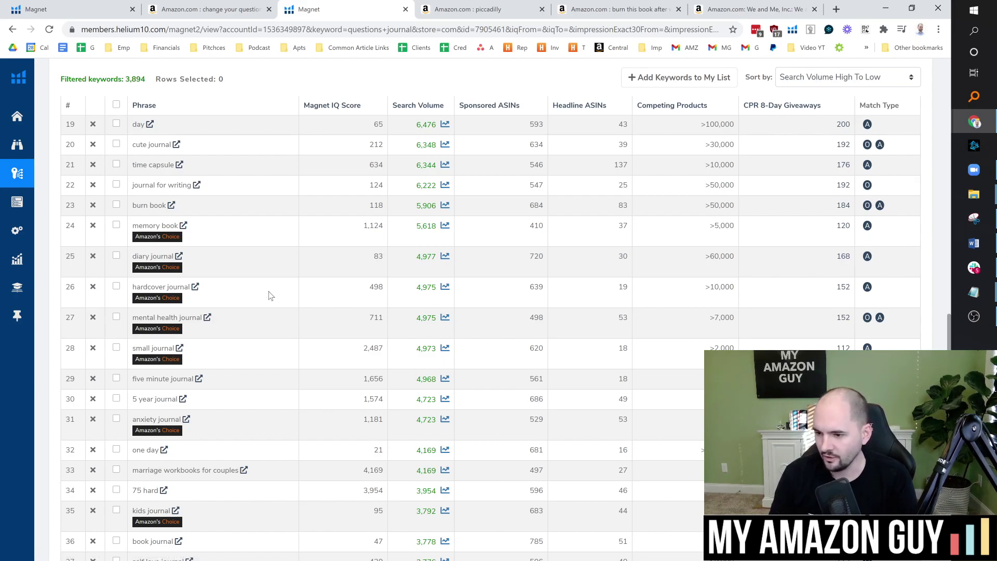
pyautogui.scroll(-2, 273, 292)
pyautogui.scroll(-3, 249, 320)
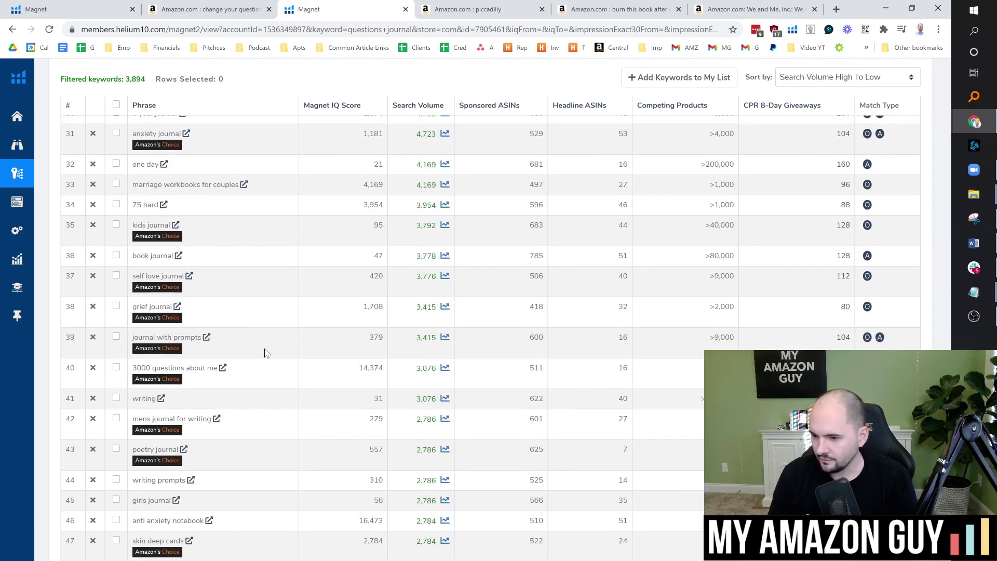
pyautogui.scroll(-3, 283, 340)
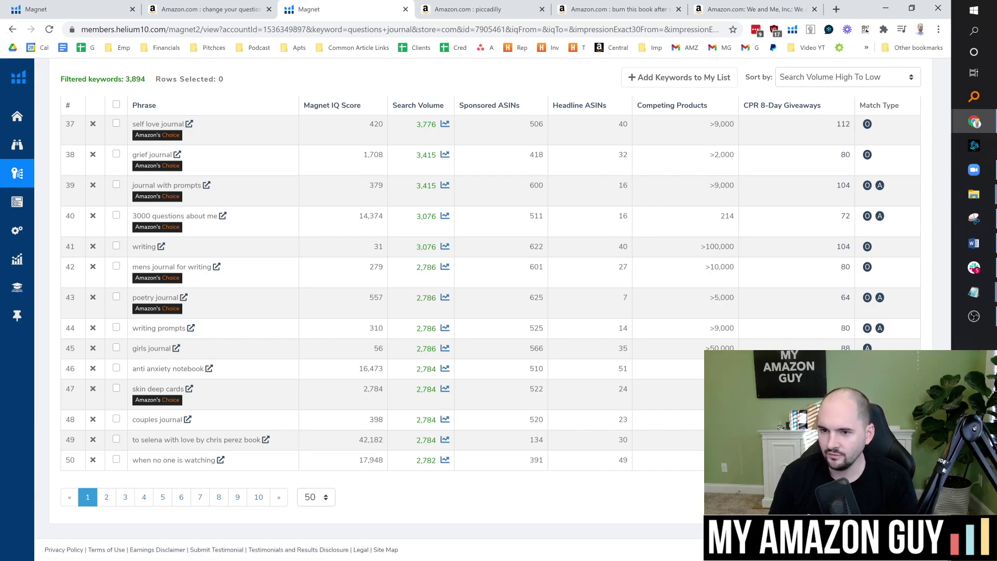
# Switch to the Notepad title draft and replace the "A" before "leadership" with "improve"
pyautogui.hotkey('alt', 'Tab')
pyautogui.moveTo(352, 133); pyautogui.dragTo(396, 132)
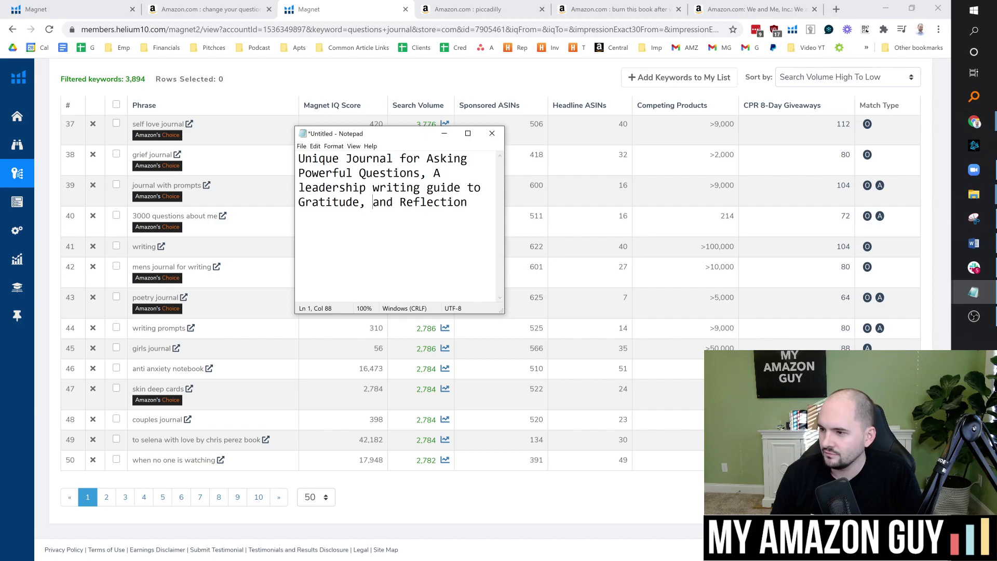
pyautogui.hotkey('ctrl', 'shift', 'Right')
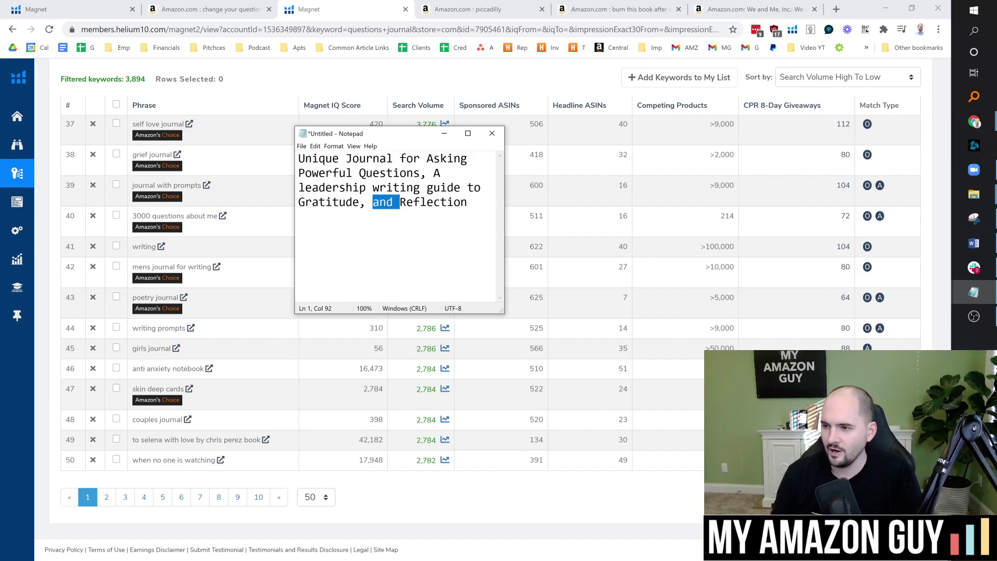
pyautogui.hotkey('alt', 'Tab')
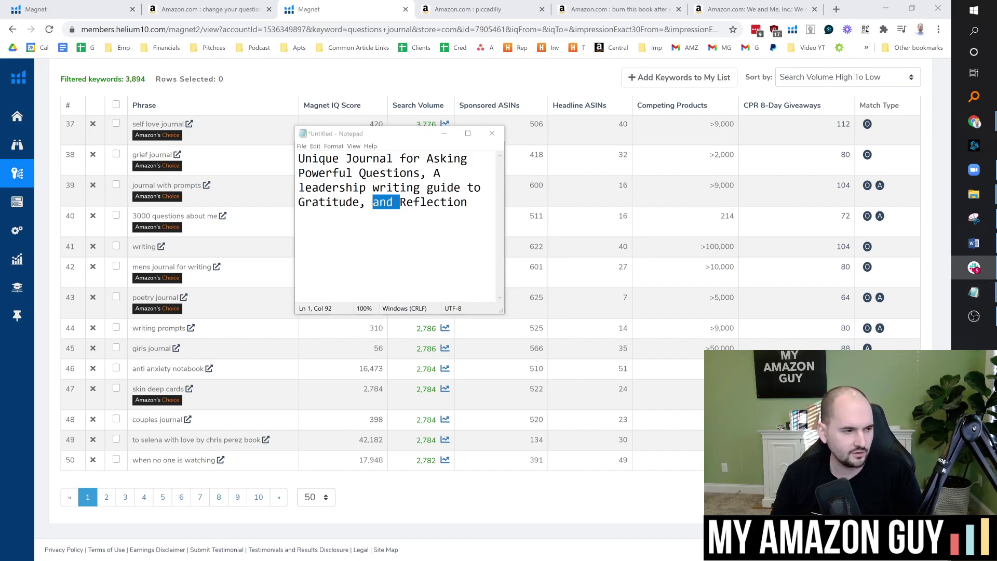
pyautogui.click(468, 202)
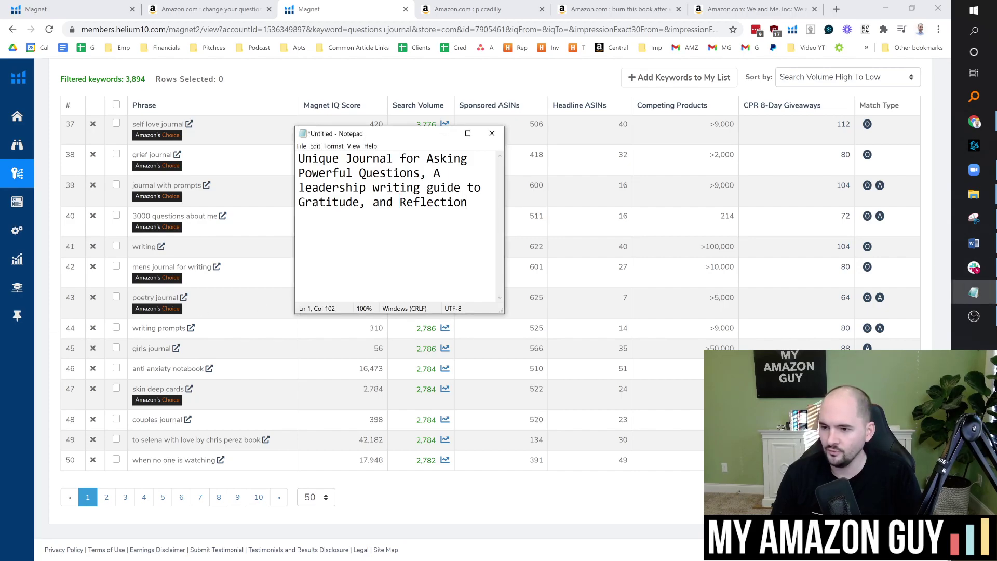
pyautogui.click(434, 173)
pyautogui.hotkey('alt', 'Tab')
pyautogui.hotkey('alt', 'Tab')
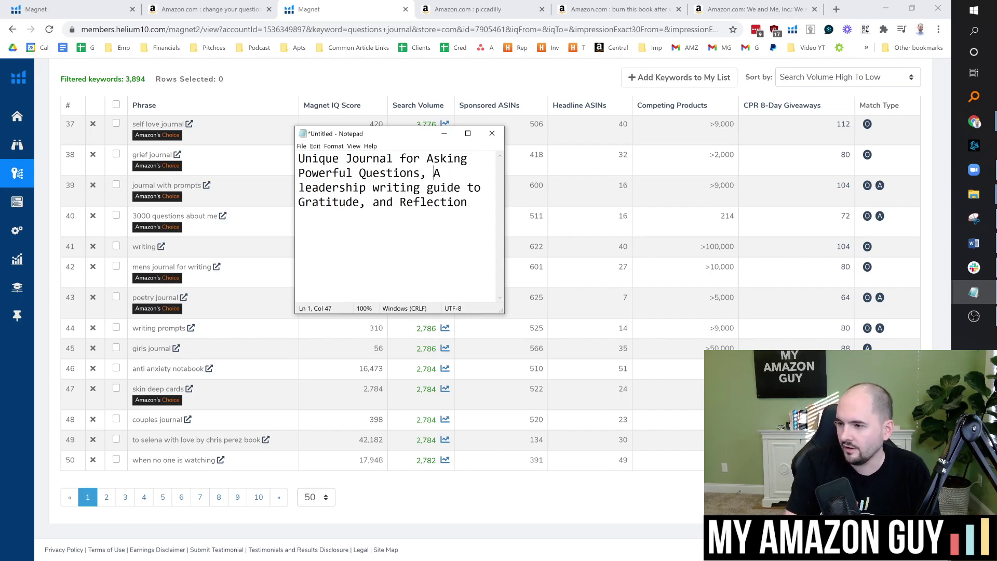
pyautogui.write('imrpove')
pyautogui.press('BackSpace')
pyautogui.press('BackSpace')
pyautogui.press('BackSpace')
pyautogui.press('BackSpace')
pyautogui.press('BackSpace')
pyautogui.write('prove')
pyautogui.hotkey('shift', 'Right')
pyautogui.press('Delete')
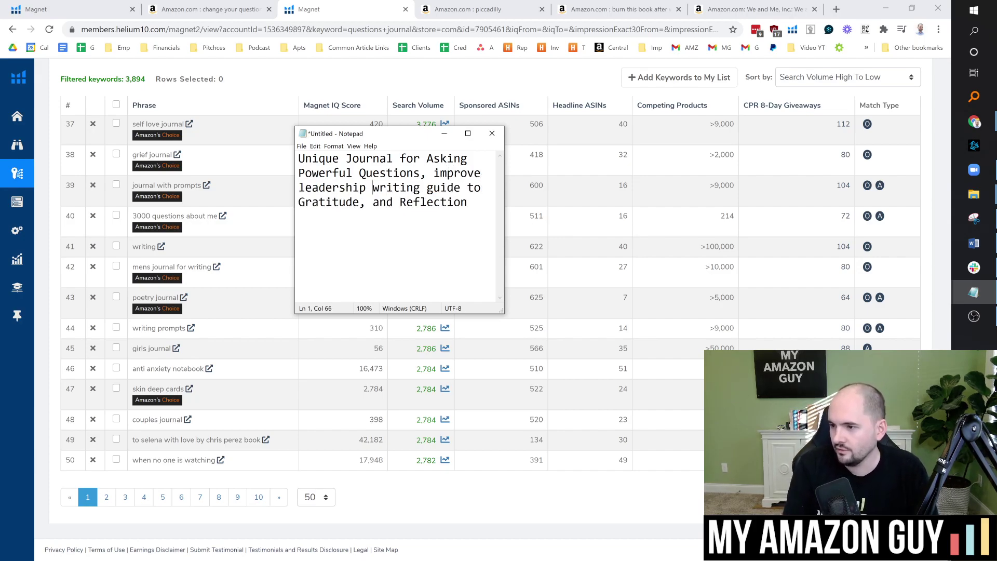
# Add a comma after "leadership" and replace "guide to" after "writing" with a comma
pyautogui.press('BackSpace')
pyautogui.write(',')
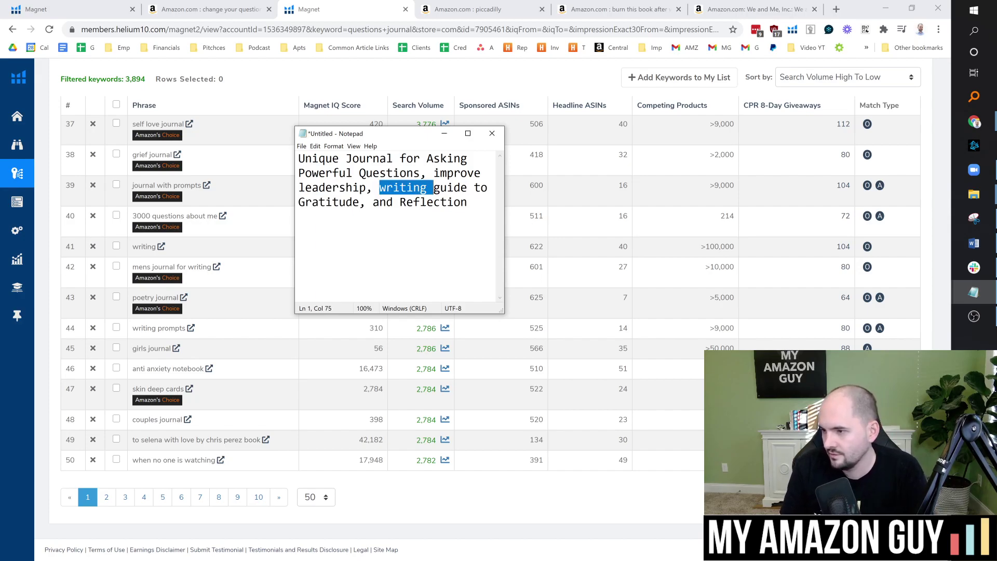
pyautogui.hotkey('ctrl', 'Delete')
pyautogui.press('BackSpace')
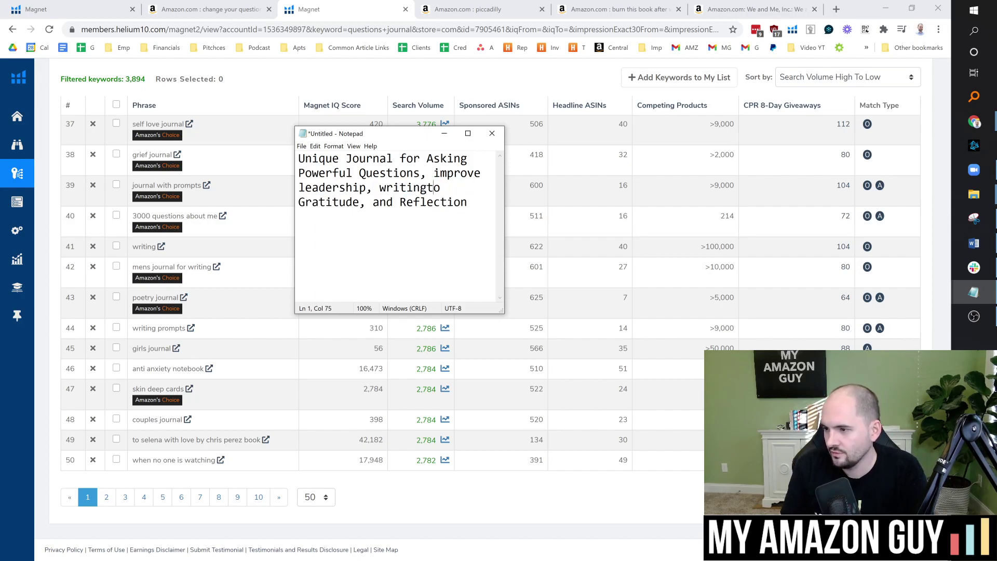
pyautogui.press('BackSpace')
pyautogui.press('BackSpace')
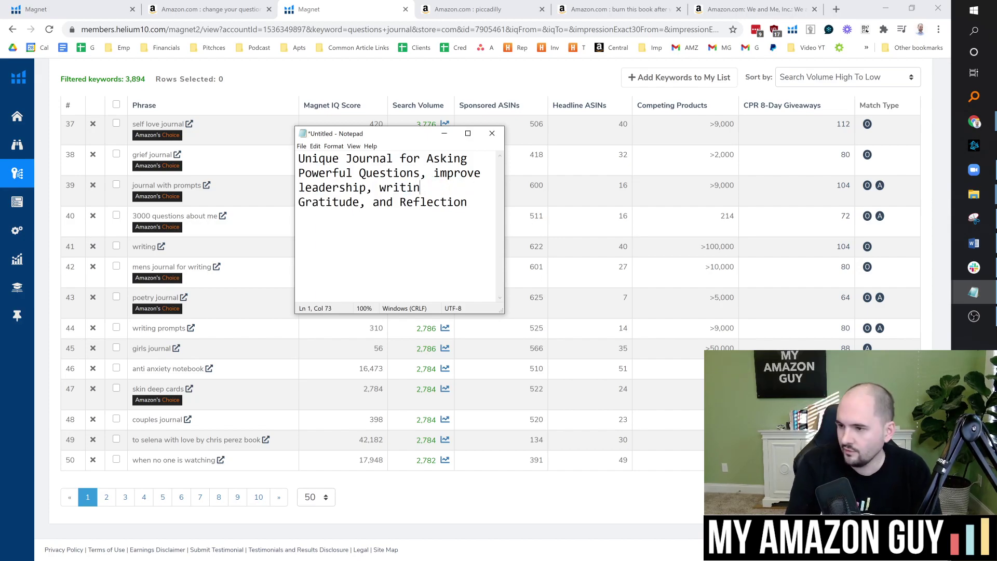
pyautogui.write('g,')
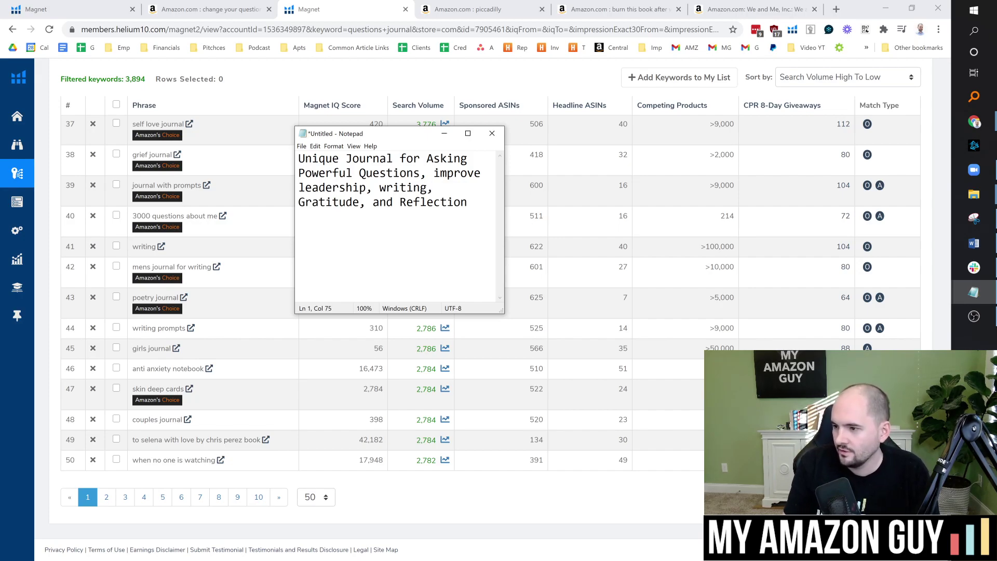
# End the title sentence after "Reflection" with a period and append "Process grief."
pyautogui.write('. Process grei')
pyautogui.press('BackSpace')
pyautogui.press('BackSpace')
pyautogui.write('ief.')
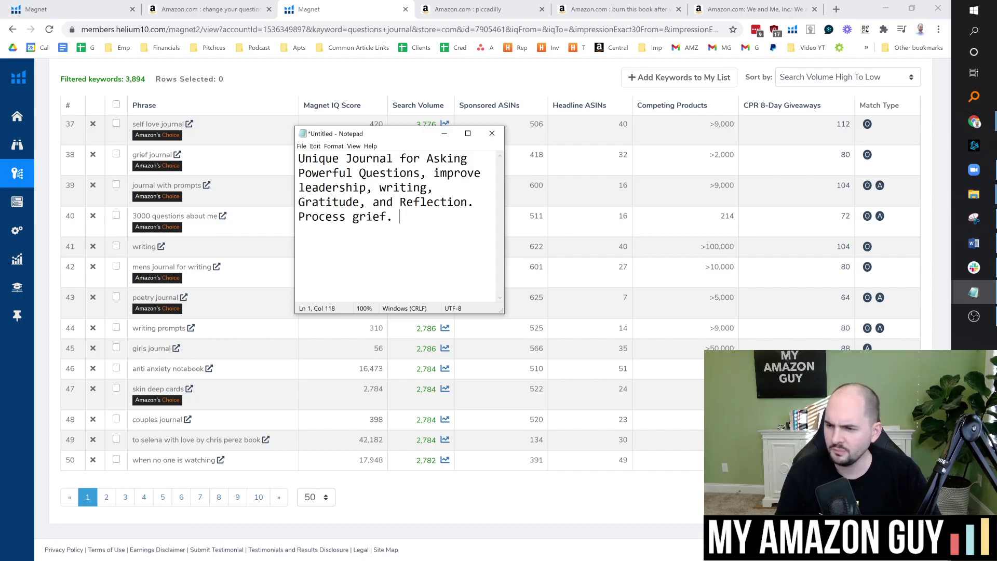
# Open the second page of keyword results in Magnet and look over its phrases
pyautogui.hotkey('alt', 'Tab')
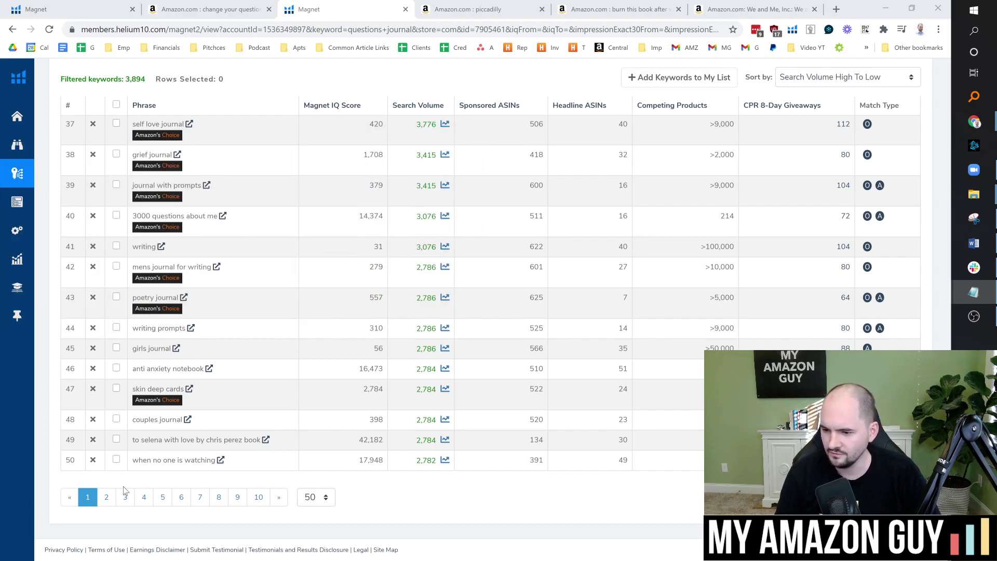
pyautogui.click(108, 498)
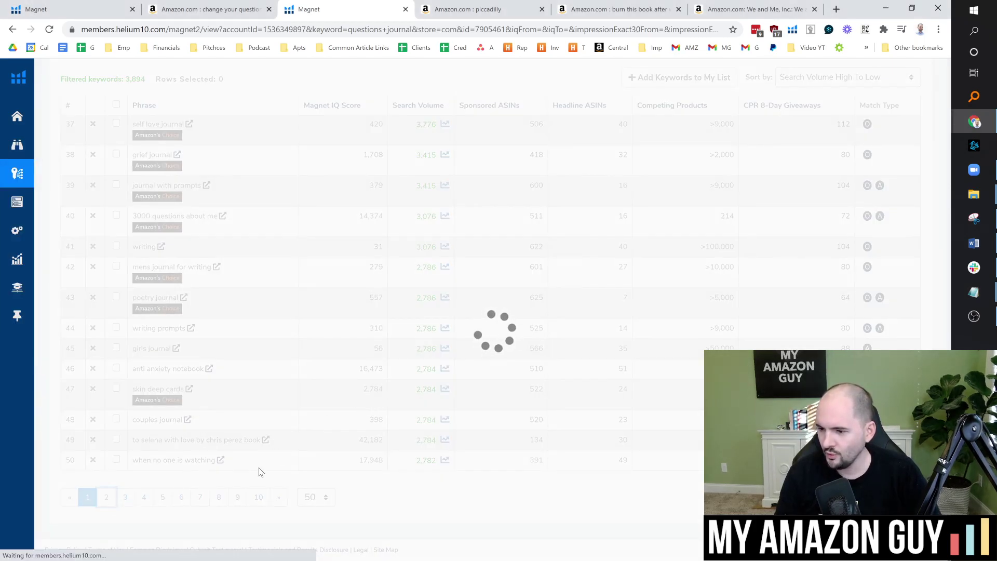
pyautogui.scroll(6, 227, 207)
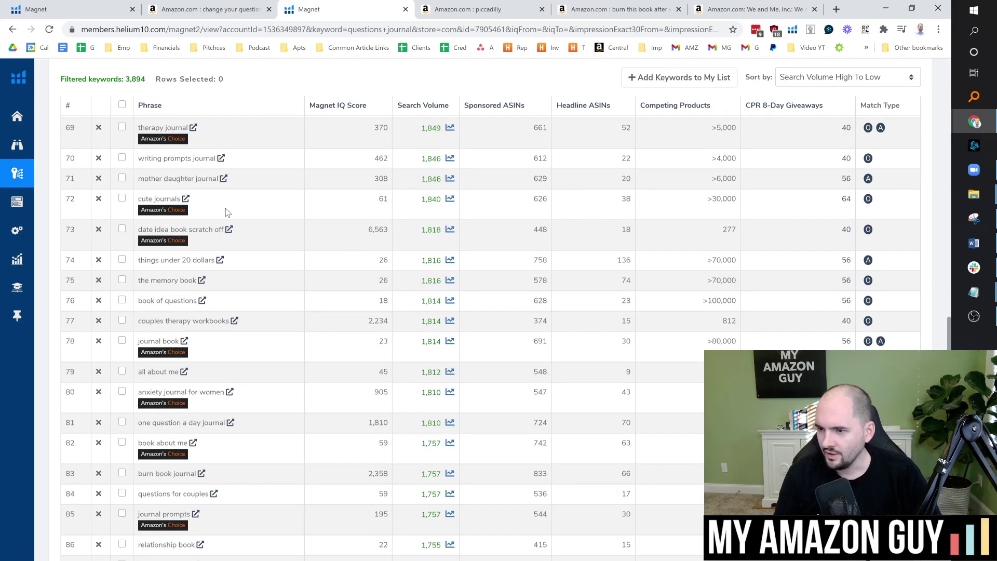
pyautogui.scroll(2, 228, 207)
pyautogui.scroll(3, 245, 372)
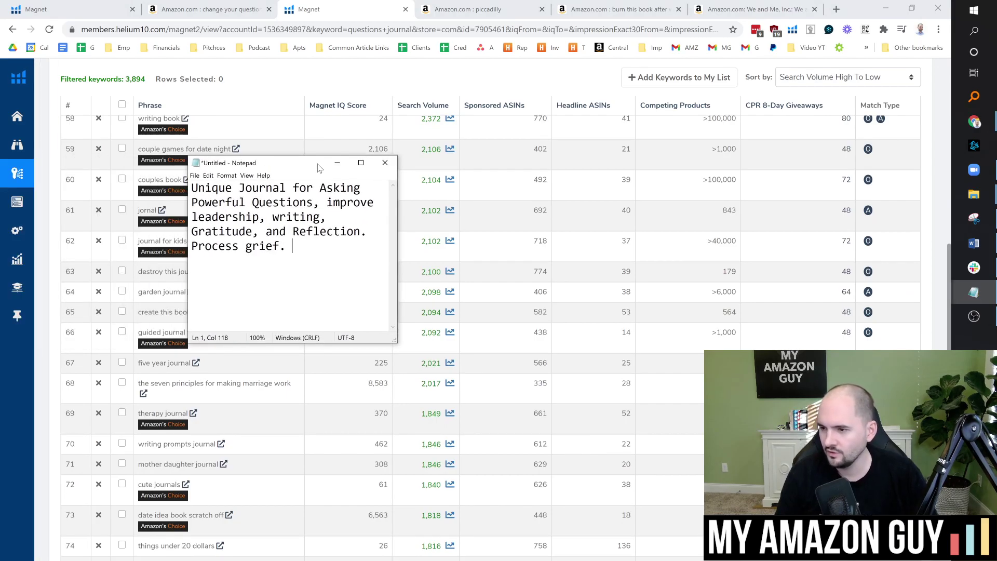
# In the Notepad title draft, replace the period after "Process grief" with a comma and append "therapy,"
pyautogui.press('BackSpace')
pyautogui.press('BackSpace')
pyautogui.write(', ')
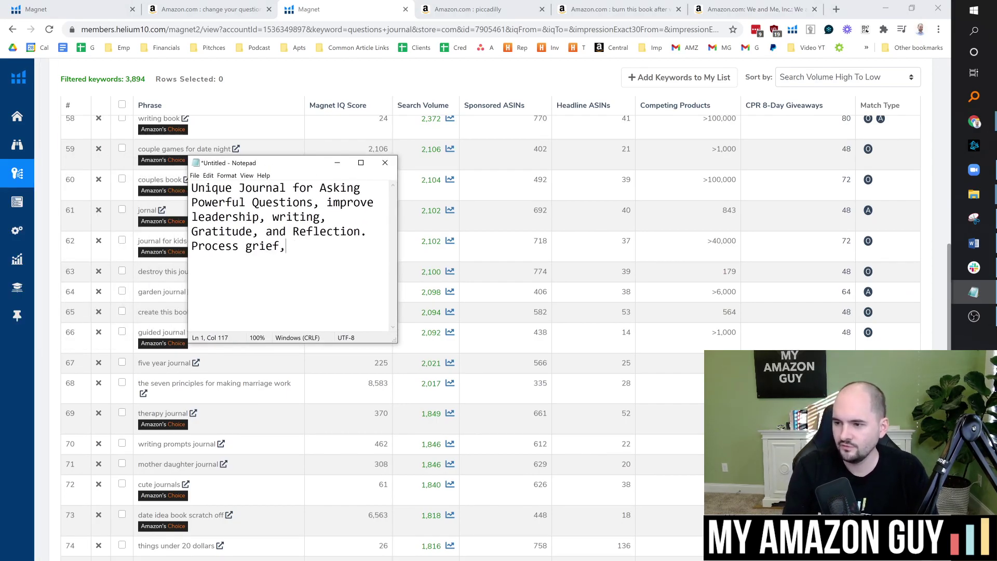
pyautogui.write('therpay,')
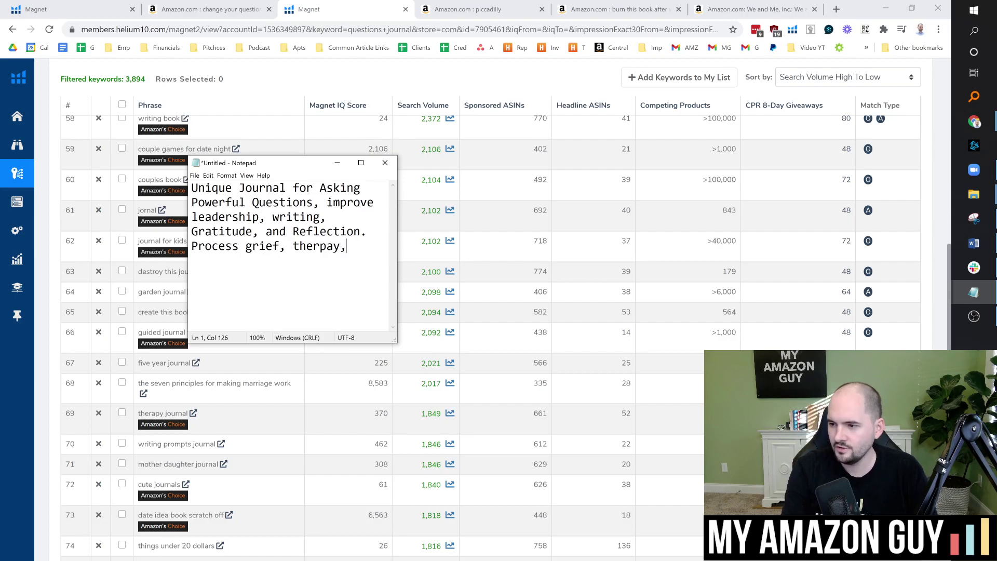
pyautogui.press('BackSpace')
pyautogui.press('BackSpace')
pyautogui.press('BackSpace')
pyautogui.write('ap')
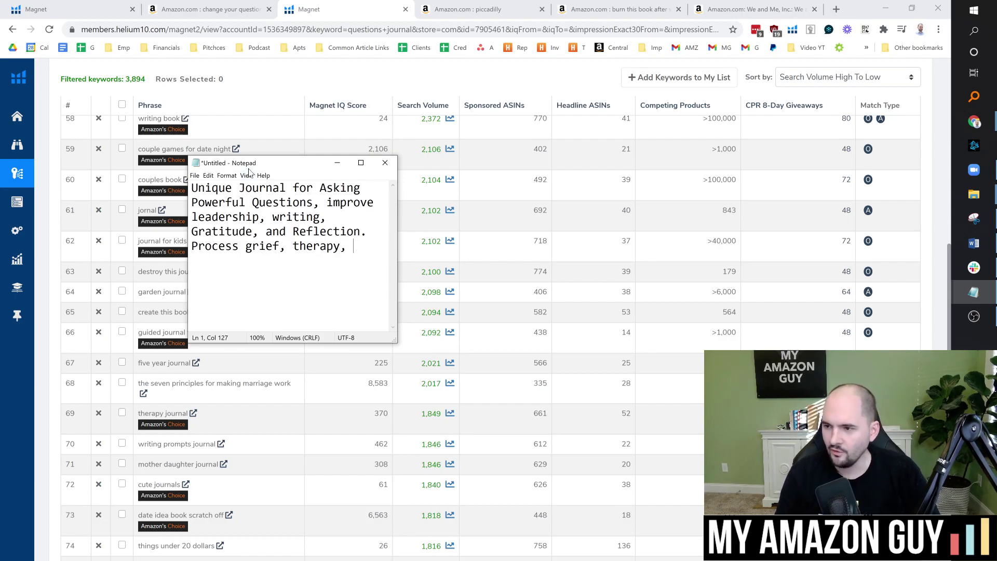
# Filter the Magnet keyword results to phrases that contain "rapport"
pyautogui.hotkey('alt', 'Tab')
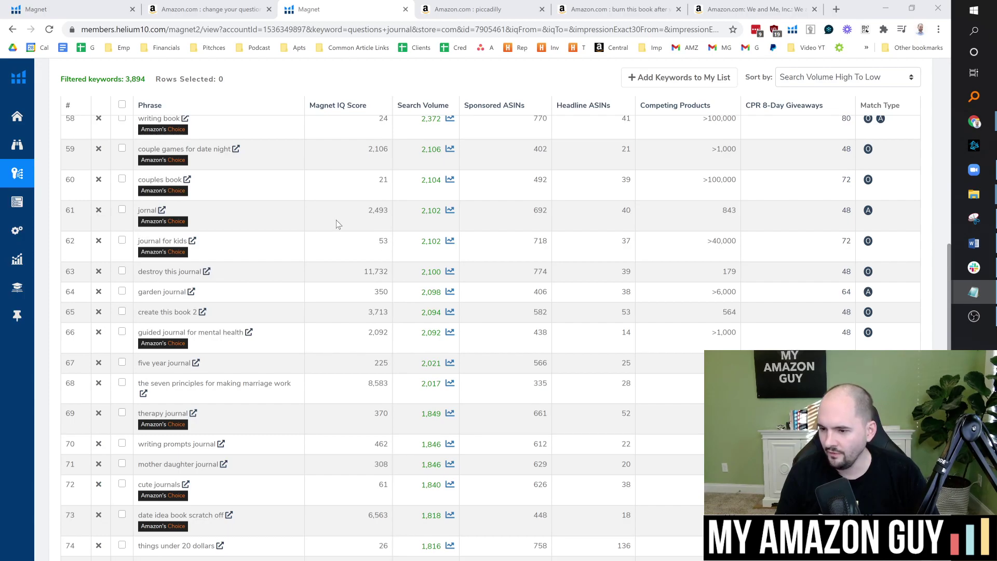
pyautogui.scroll(-5, 339, 239)
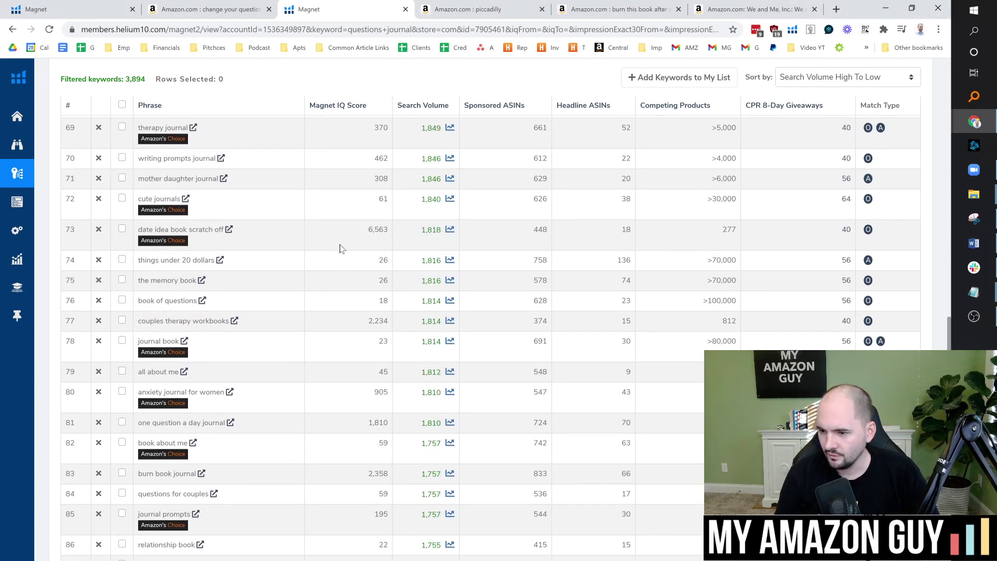
pyautogui.scroll(15, 339, 248)
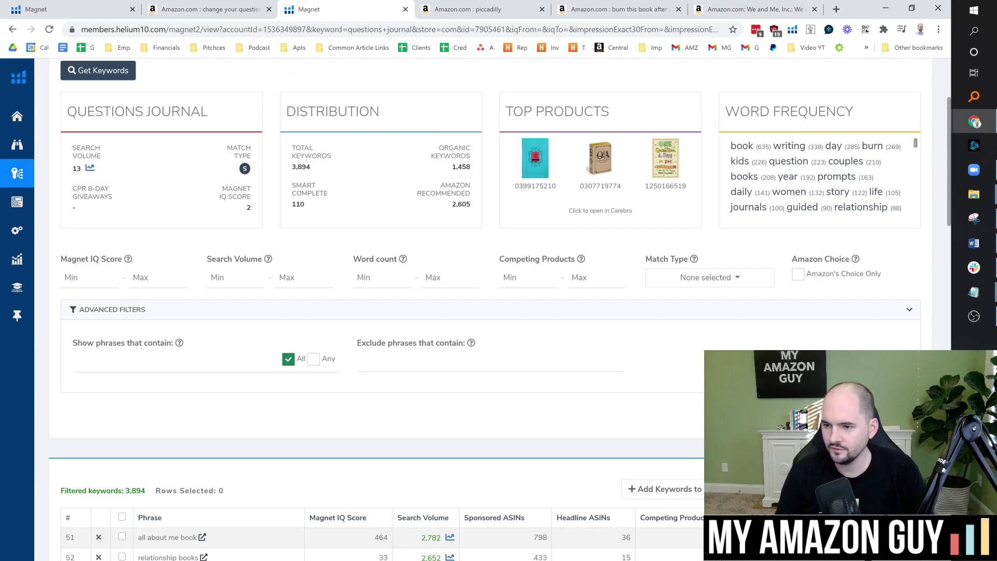
pyautogui.click(106, 360)
pyautogui.write('rapport')
pyautogui.press('Return')
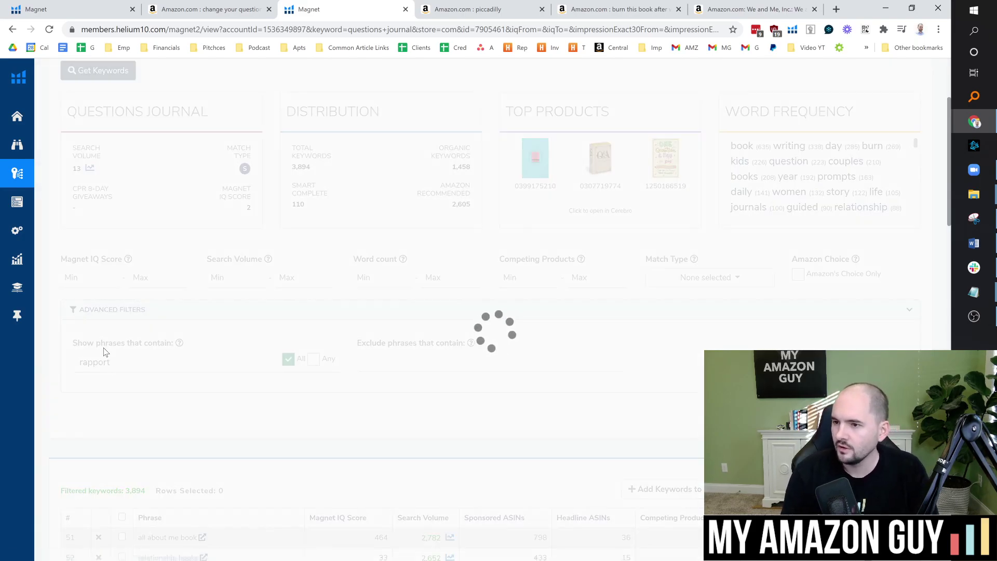
# Clear the phrase filter and run a new Magnet keyword search for "rapport"
pyautogui.doubleClick(213, 317)
pyautogui.press('BackSpace')
pyautogui.scroll(4, 213, 318)
pyautogui.tripleClick(119, 165)
pyautogui.write('rapport')
pyautogui.press('Return')
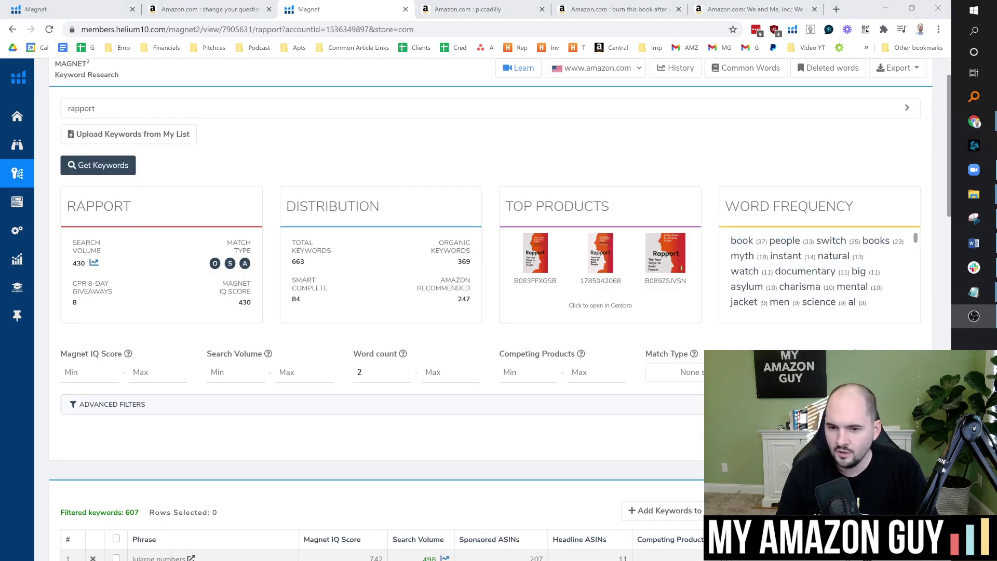
pyautogui.click(228, 156)
pyautogui.click(176, 118)
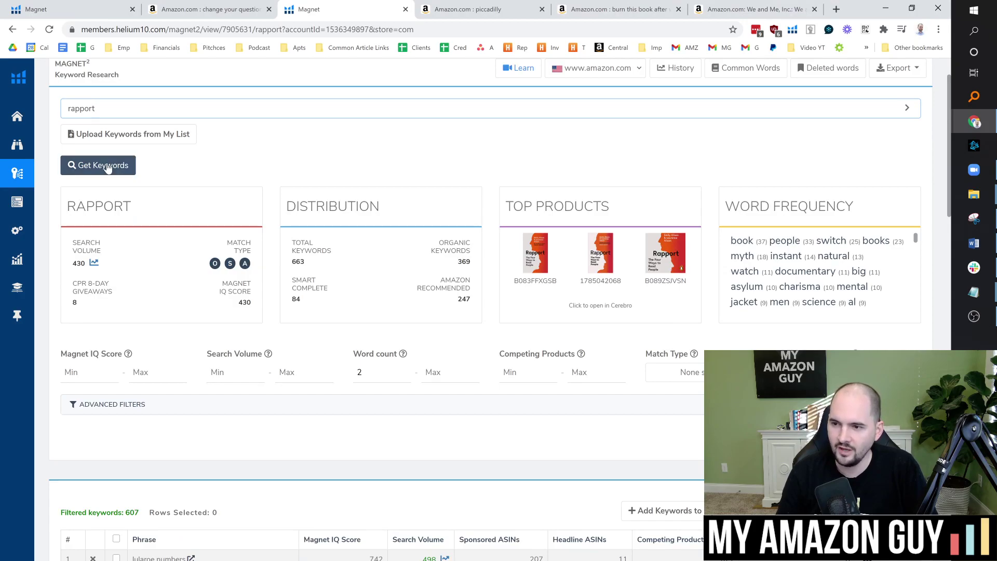
pyautogui.click(132, 164)
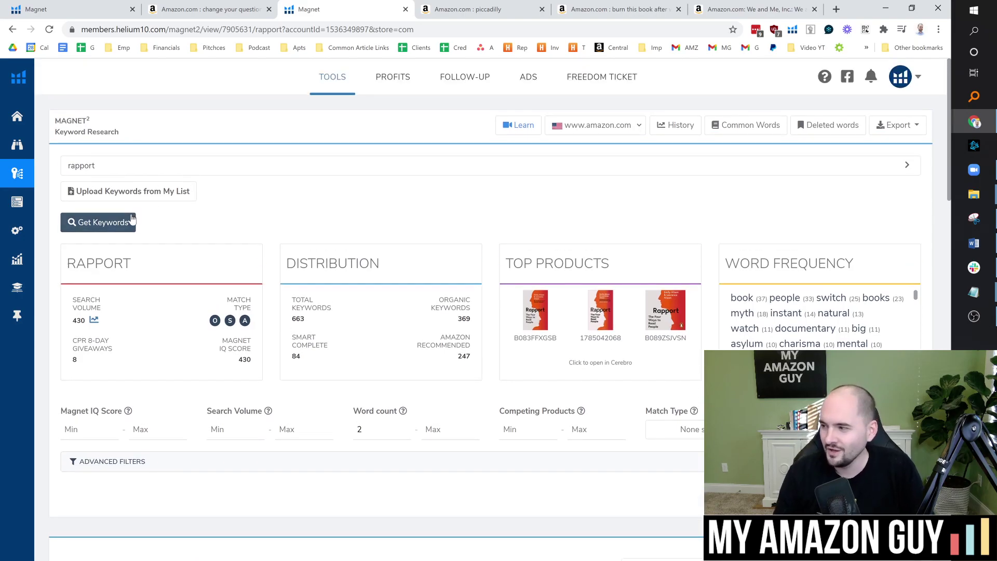
# Look over the first rapport keywords, check the Amazon results for "like switch book", and return to Magnet
pyautogui.scroll(-5, 198, 250)
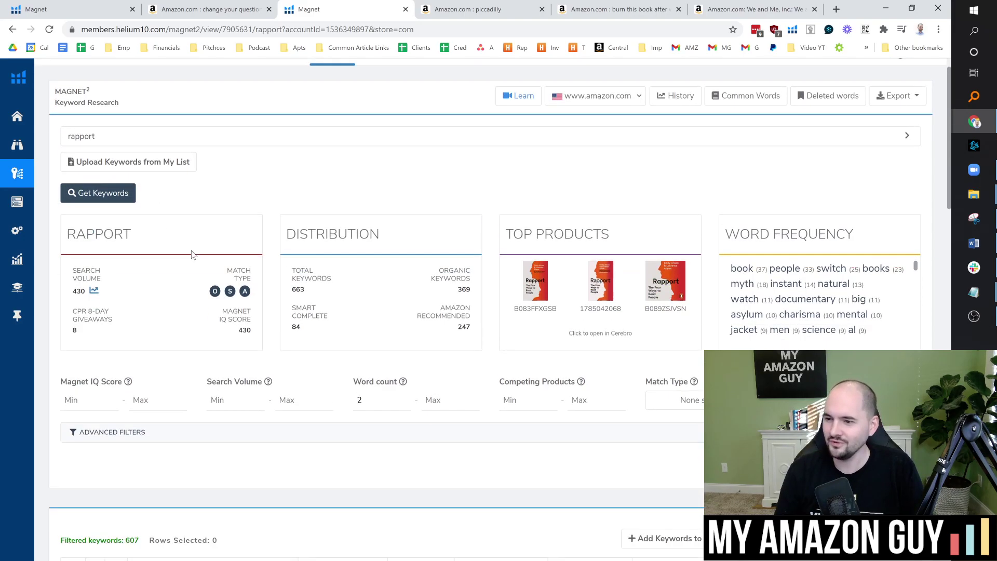
pyautogui.scroll(-2, 250, 270)
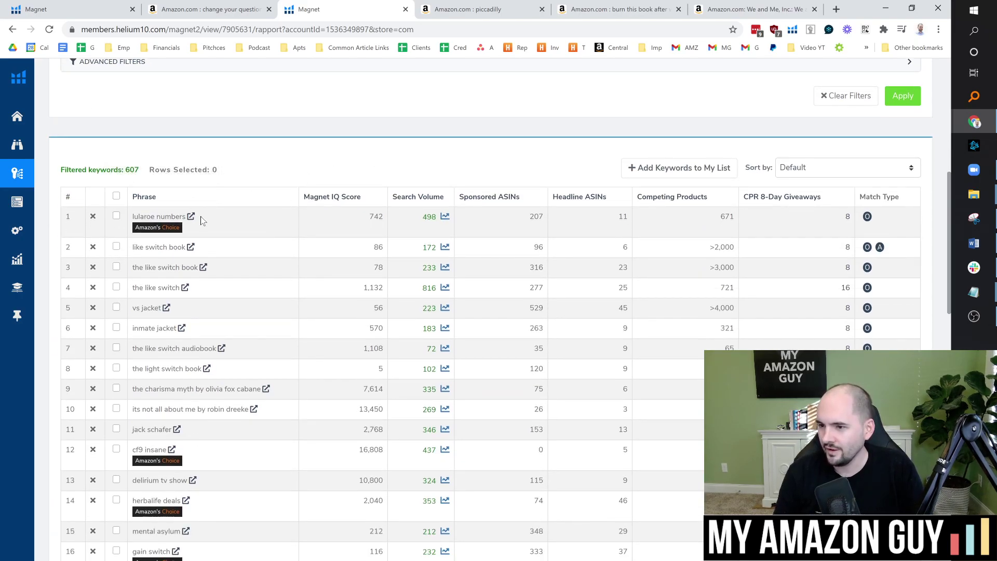
pyautogui.scroll(-1, 203, 221)
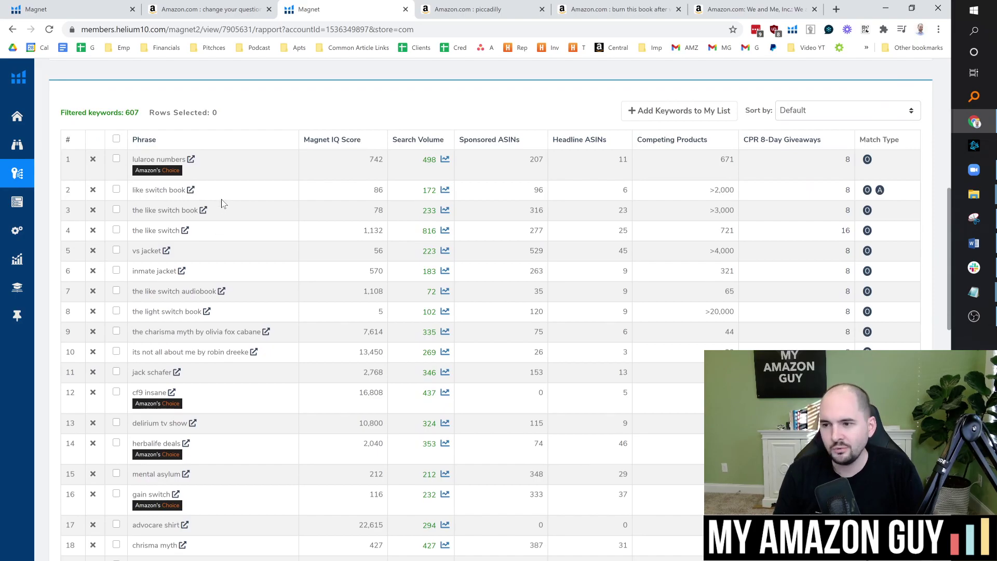
pyautogui.click(190, 190)
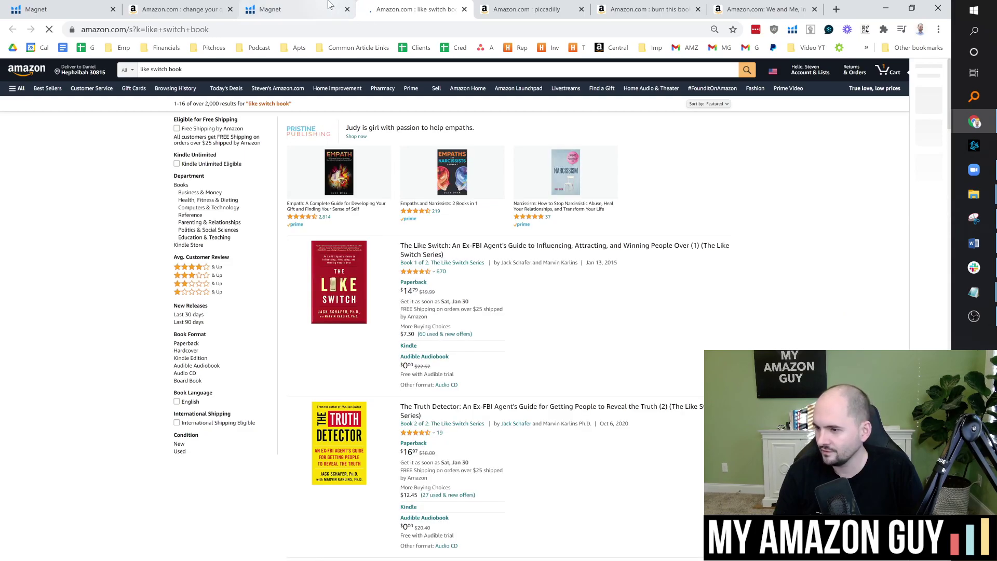
pyautogui.click(328, 6)
pyautogui.click(387, 6)
pyautogui.click(301, 7)
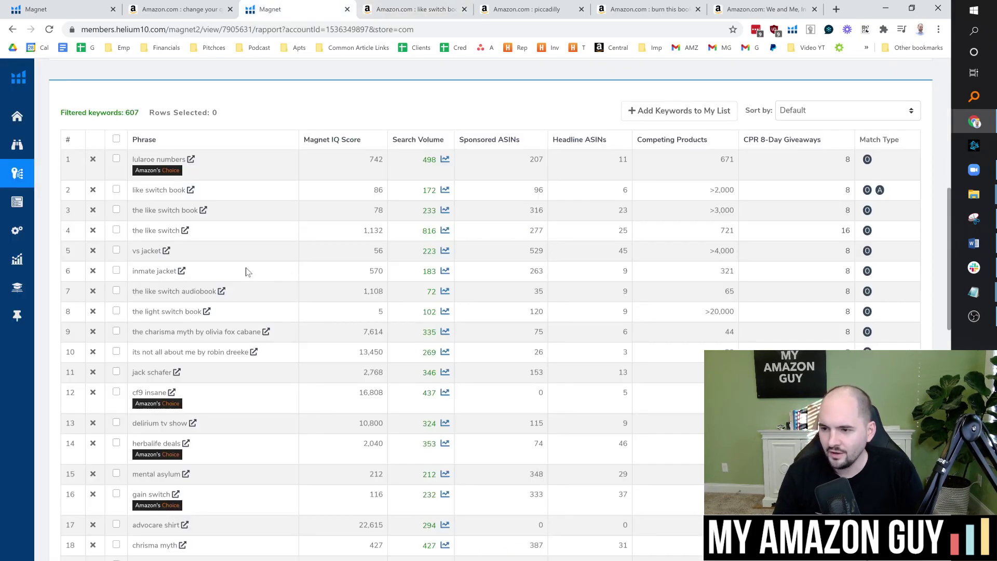
# Sort the rapport keyword results by search volume from high to low
pyautogui.scroll(-3, 248, 337)
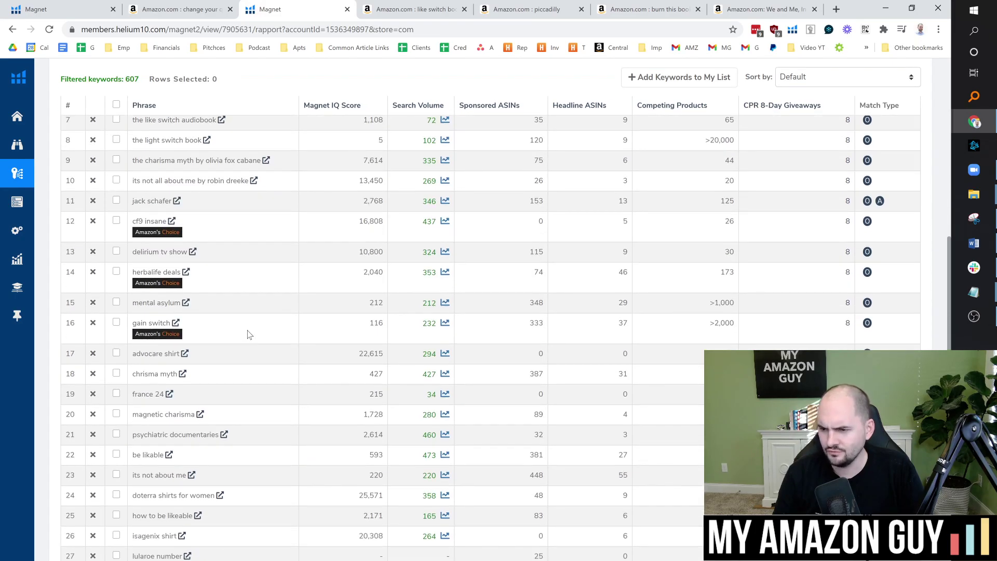
pyautogui.scroll(-1, 248, 332)
pyautogui.scroll(5, 353, 270)
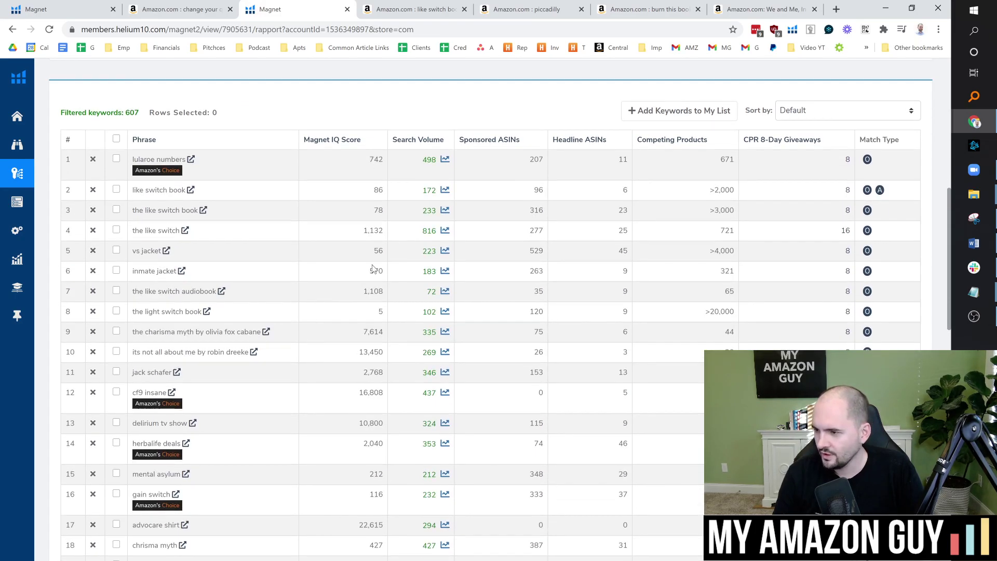
pyautogui.scroll(2, 369, 269)
pyautogui.click(389, 254)
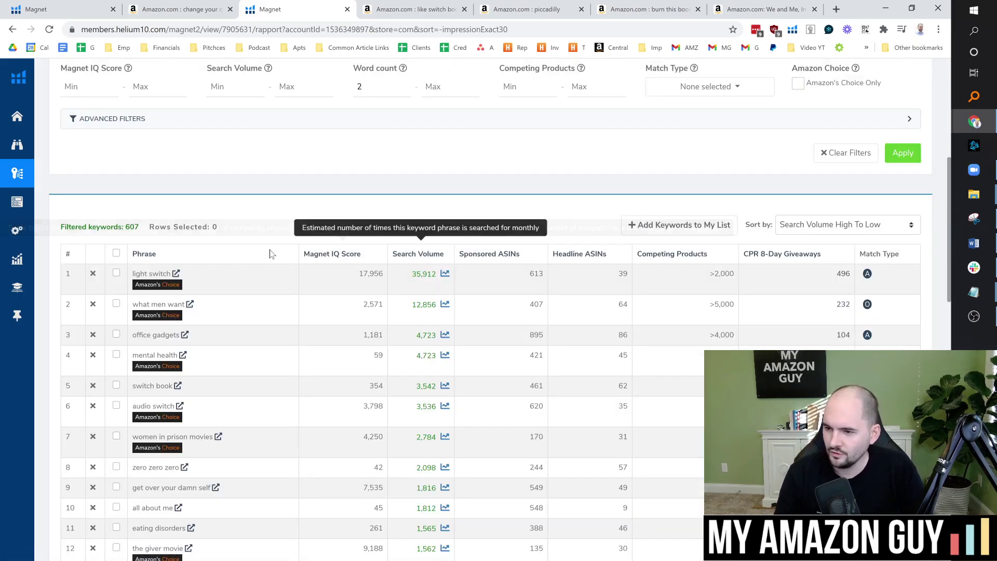
# Check the Amazon results for the phrase "light switch", and return to the rapport keywords in Magnet
pyautogui.click(176, 273)
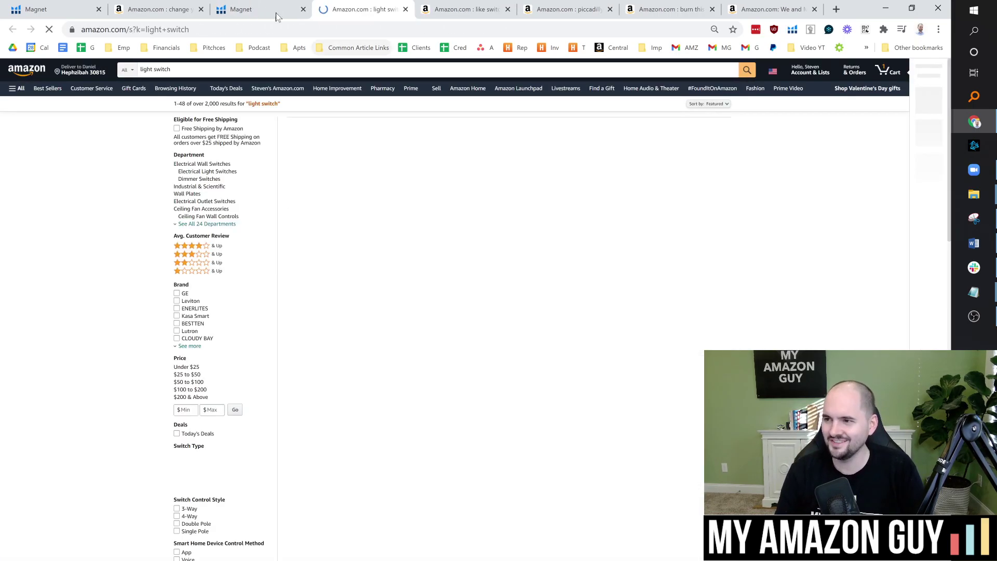
pyautogui.click(259, 10)
pyautogui.scroll(5, 134, 210)
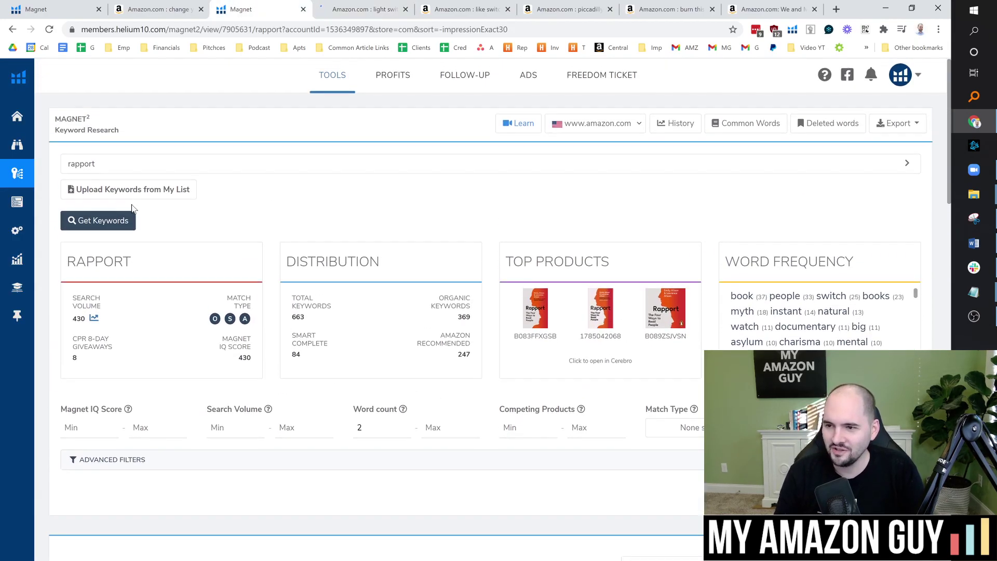
pyautogui.scroll(-8, 278, 260)
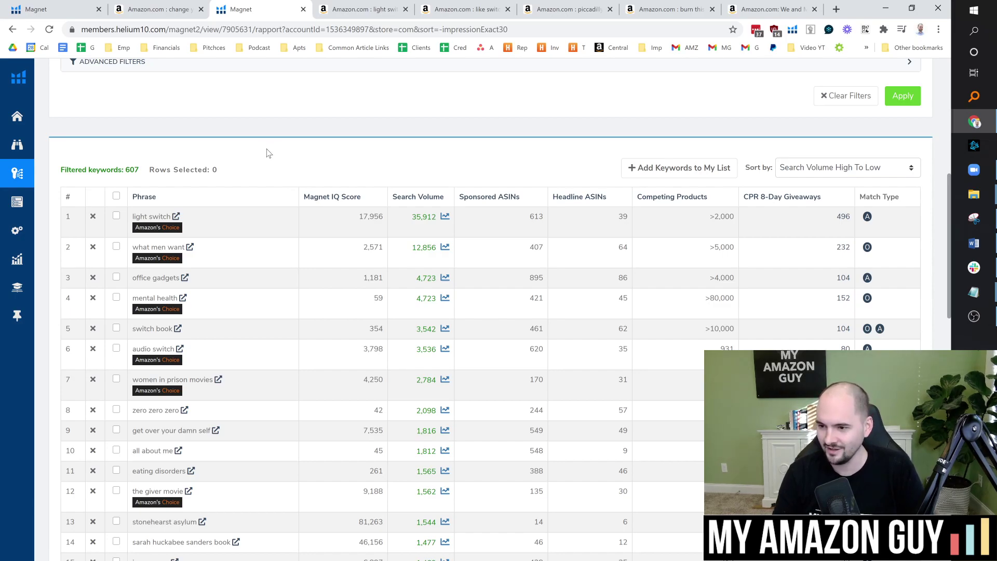
# Append "and mental health." after "therapy," in the Notepad title draft, and return to the Magnet results
pyautogui.scroll(-2, 273, 244)
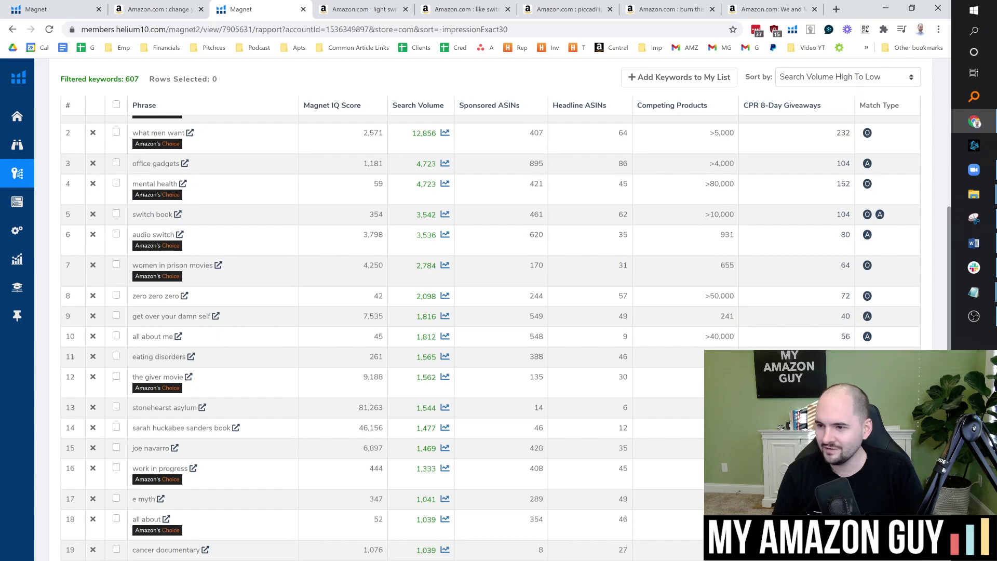
pyautogui.moveTo(178, 186); pyautogui.dragTo(136, 187)
pyautogui.hotkey('alt', 'Tab')
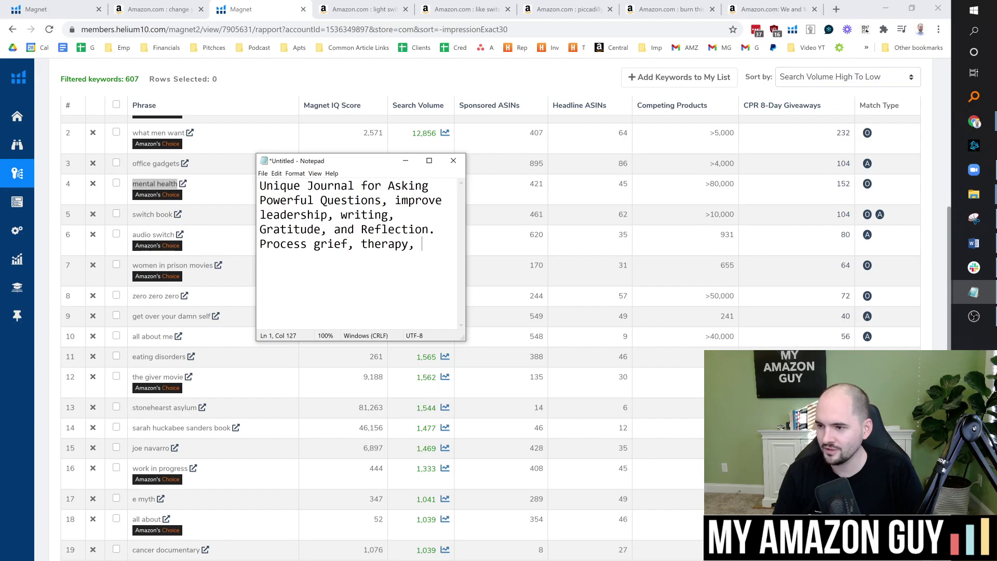
pyautogui.write('and mental health.')
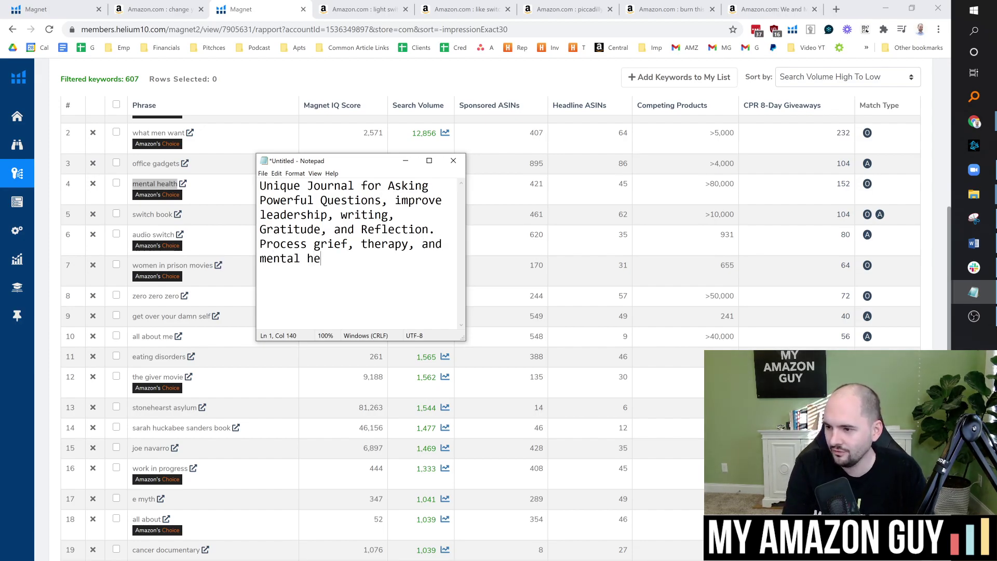
pyautogui.moveTo(338, 166); pyautogui.dragTo(280, 167)
pyautogui.click(410, 189)
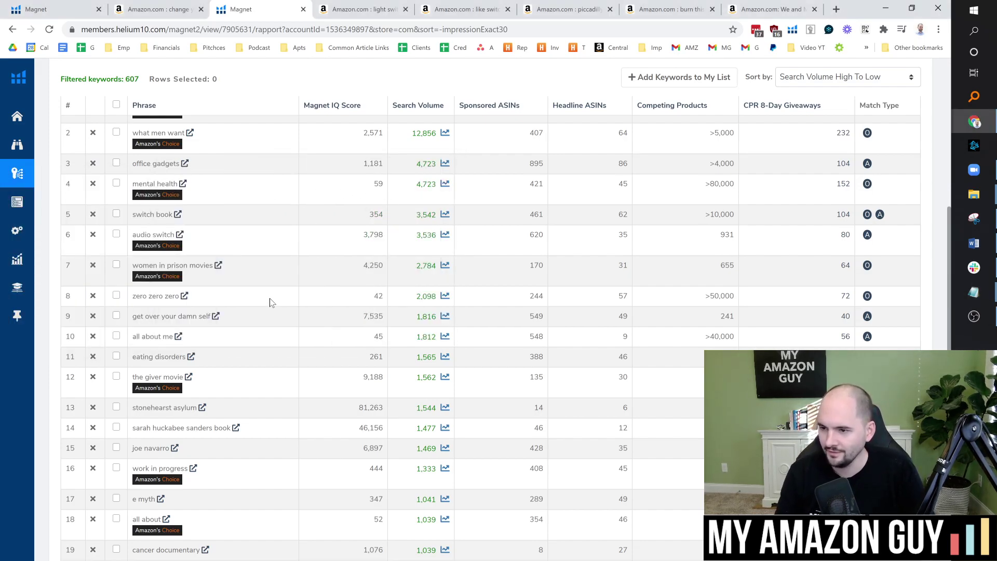
# Review the remaining first-page rapport keywords, and insert "Coaching," after "Gratitude," in the Notepad title draft
pyautogui.scroll(-3, 265, 260)
pyautogui.scroll(2, 207, 266)
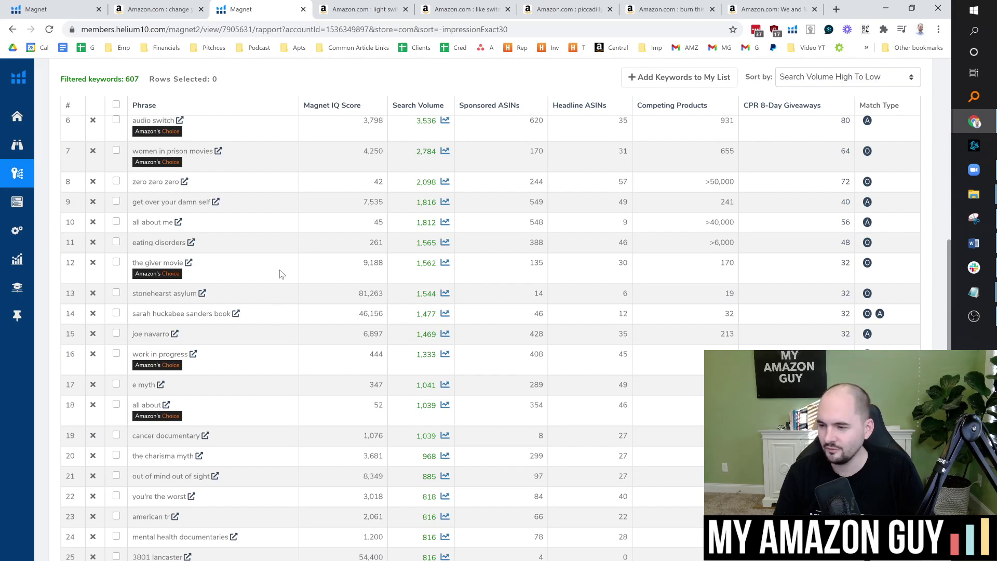
pyautogui.scroll(-3, 279, 254)
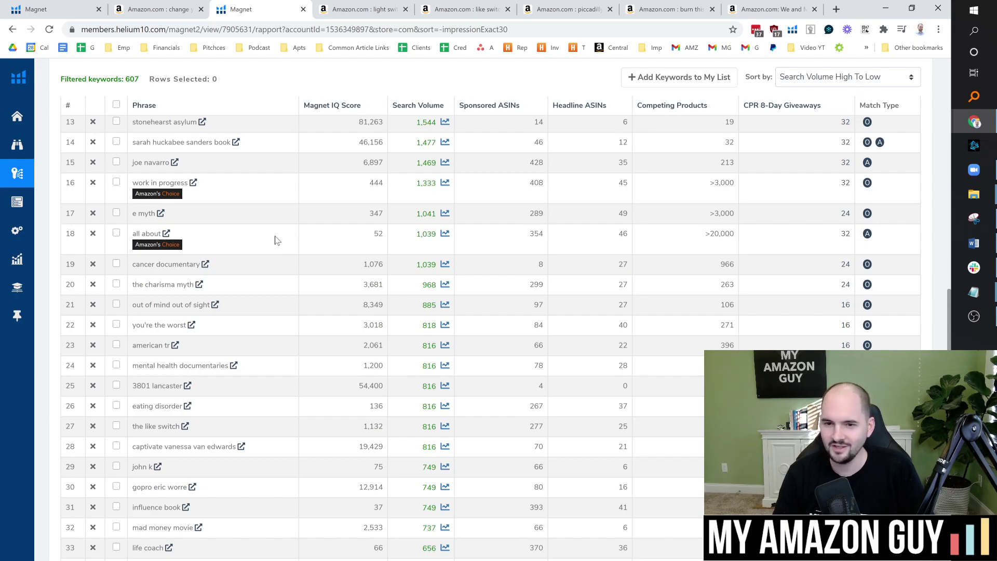
pyautogui.scroll(-2, 266, 237)
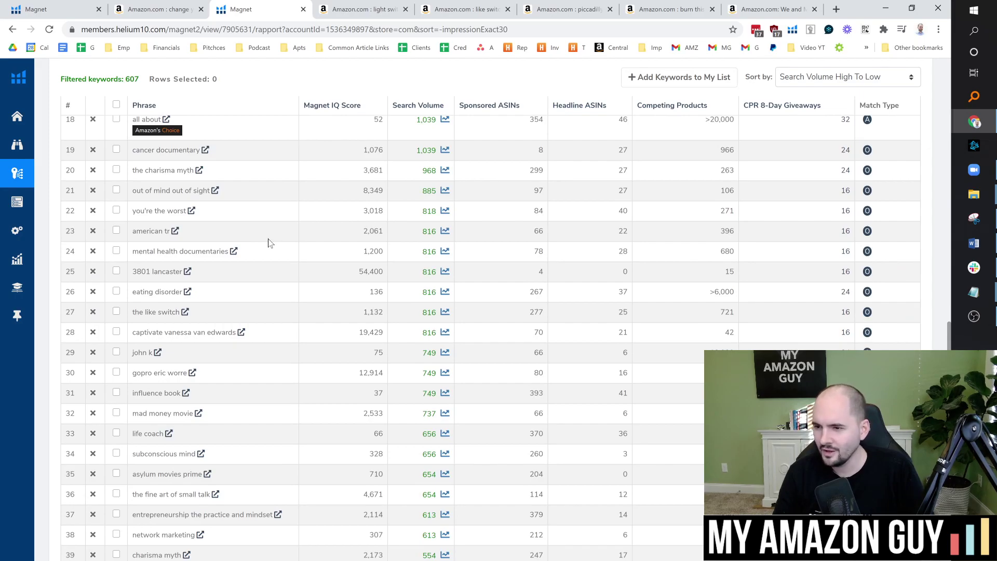
pyautogui.scroll(-5, 265, 245)
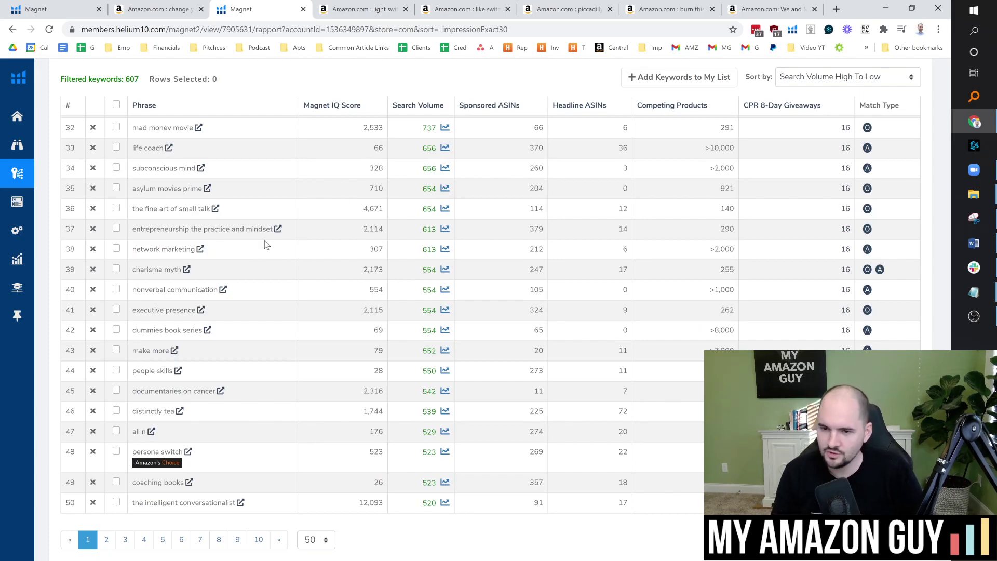
pyautogui.hotkey('alt', 'Tab')
pyautogui.moveTo(86, 146); pyautogui.dragTo(281, 151)
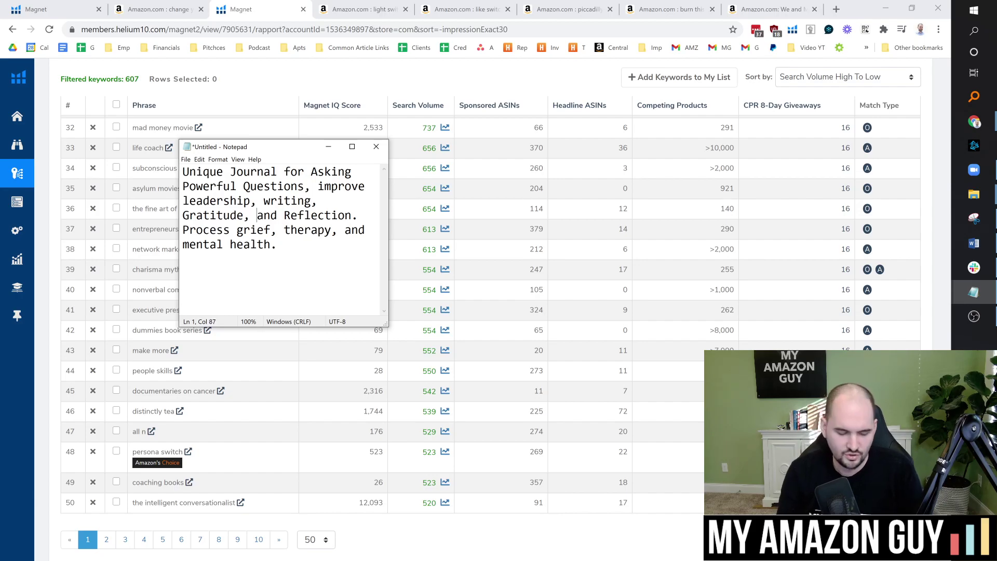
pyautogui.write('Coaching,')
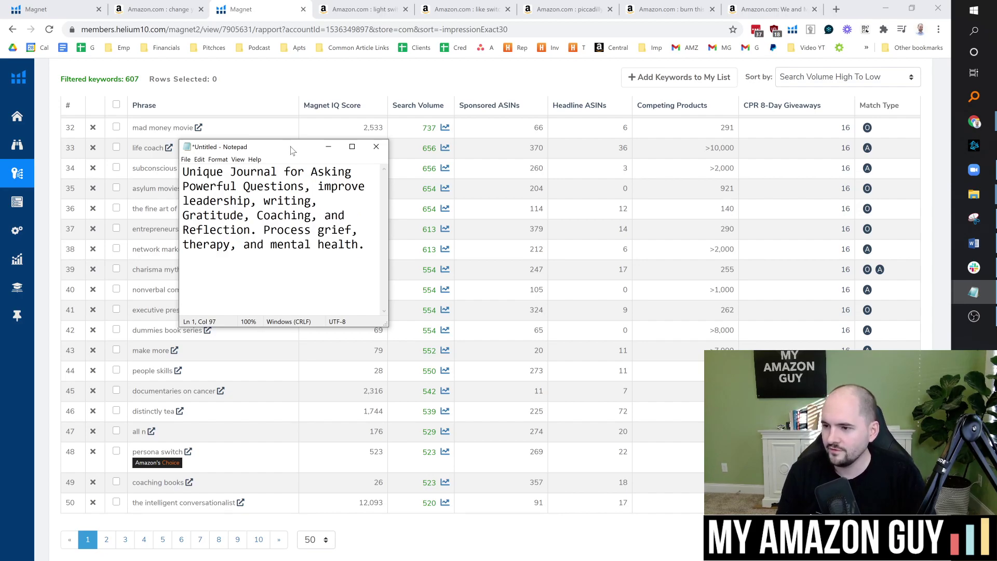
pyautogui.click(328, 146)
# Open the second page of the rapport keyword results and examine its phrases for relevant title words
pyautogui.scroll(-2, 272, 340)
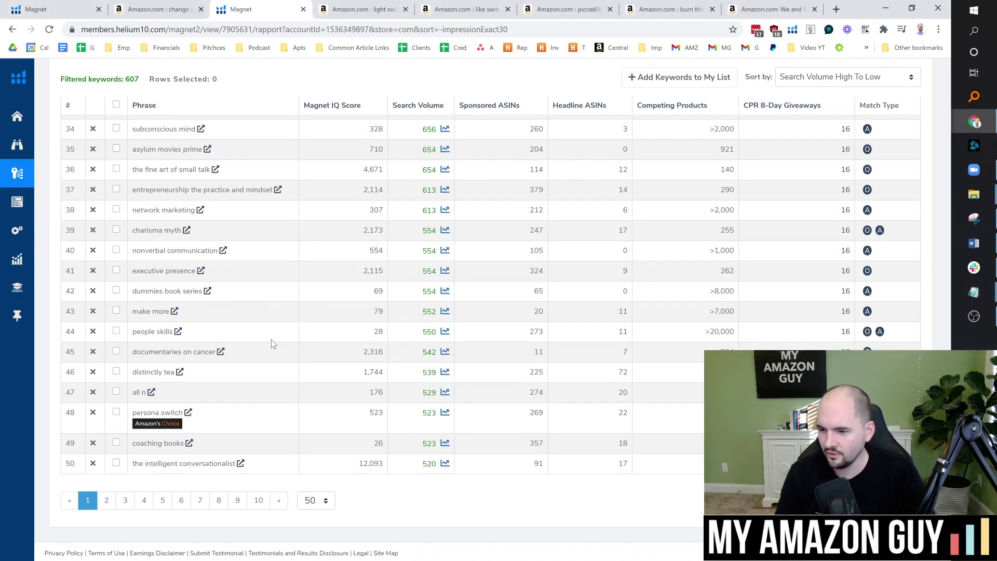
pyautogui.click(109, 500)
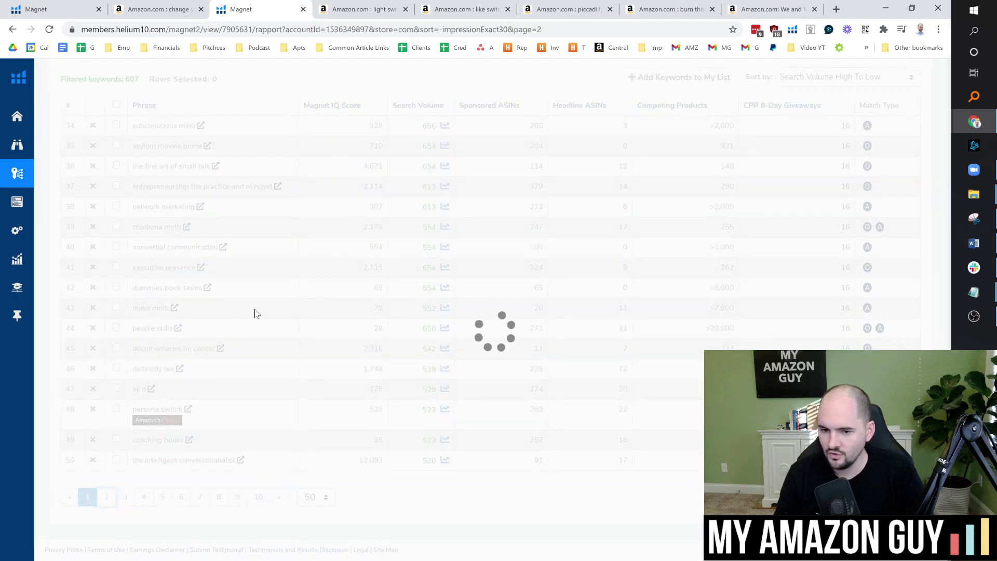
pyautogui.scroll(10, 248, 322)
pyautogui.scroll(7, 247, 321)
pyautogui.scroll(-3, 253, 372)
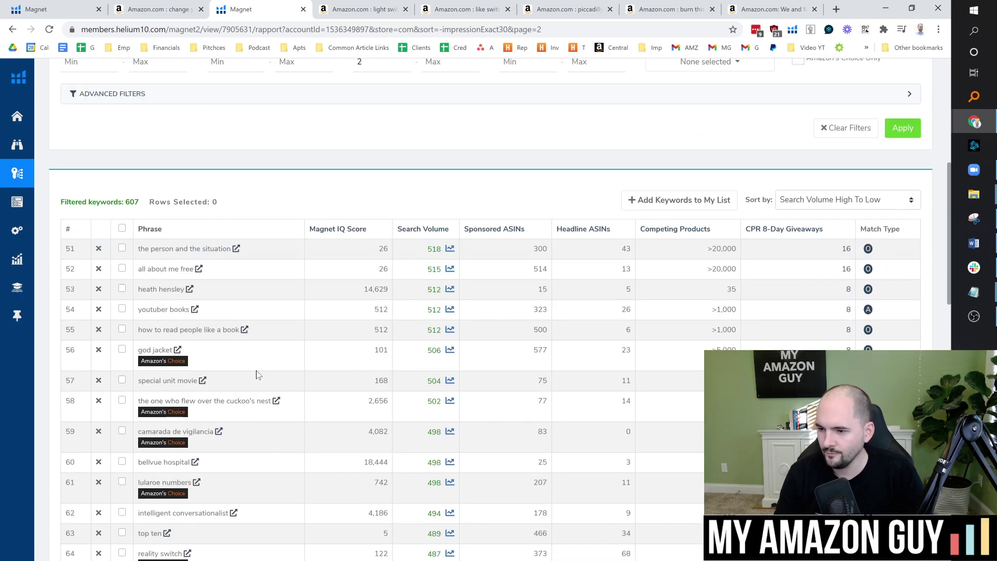
pyautogui.scroll(-7, 244, 356)
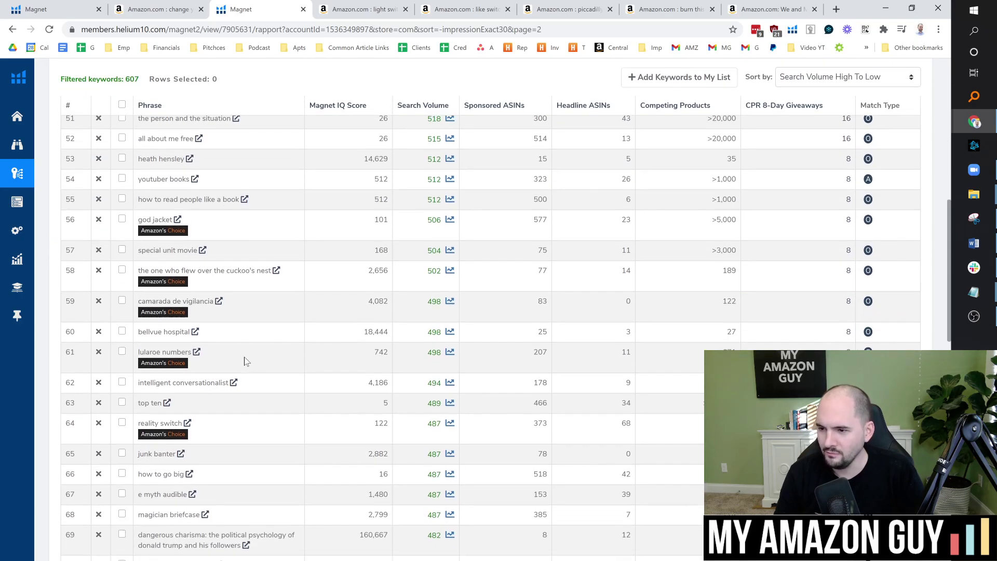
pyautogui.scroll(-4, 241, 357)
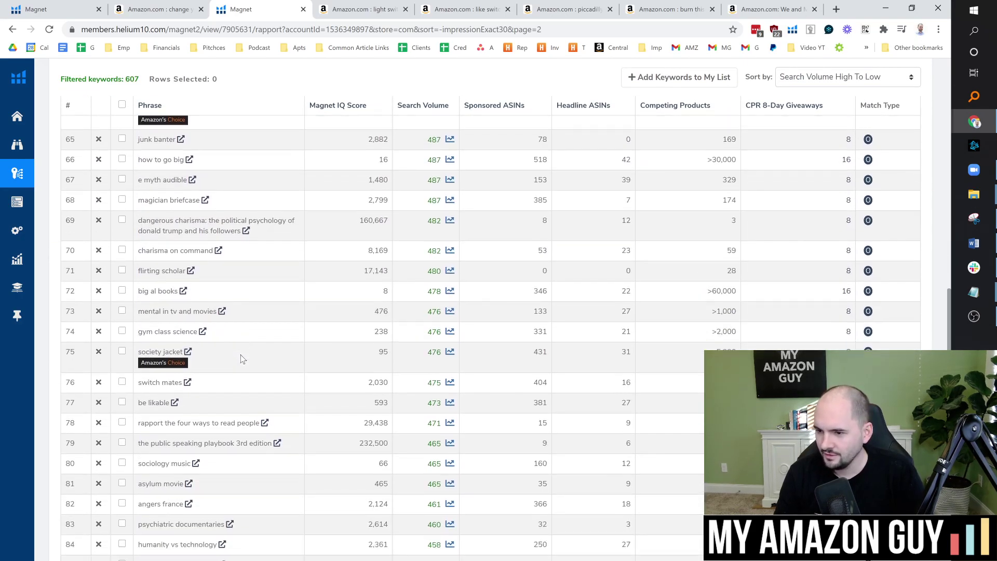
pyautogui.scroll(-3, 241, 357)
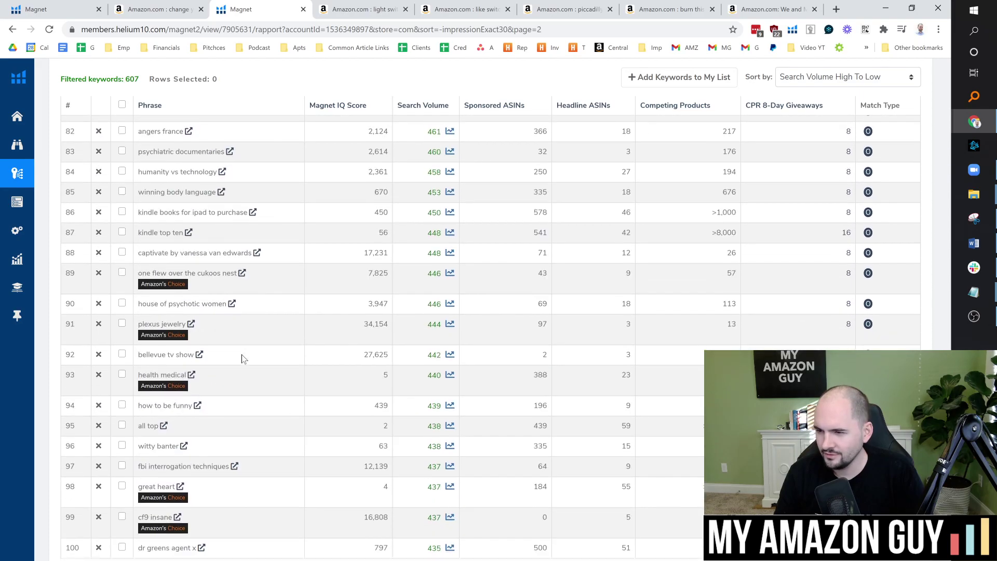
pyautogui.scroll(-1, 241, 358)
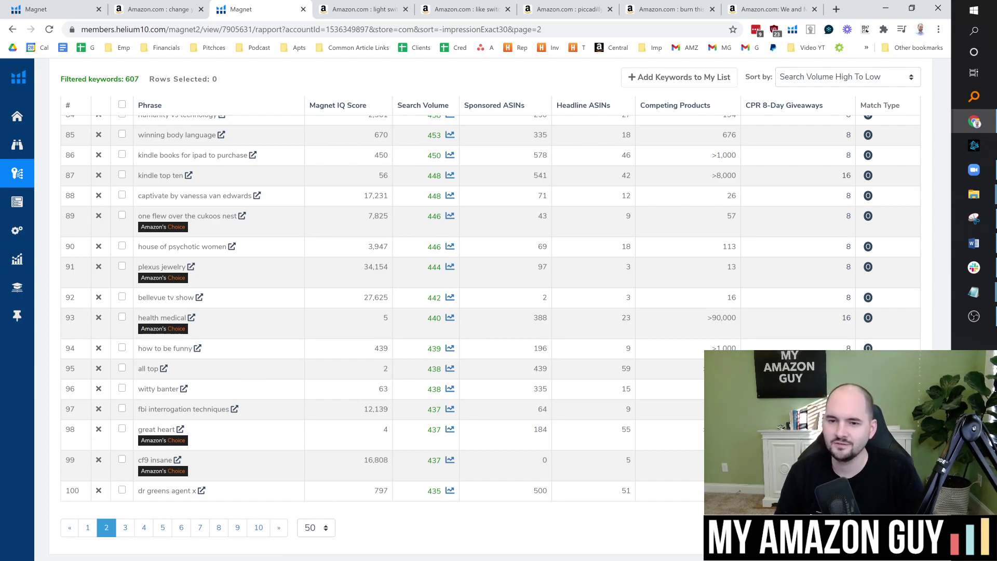
# Check the Amazon results for the phrase "how to be funny", and return to the rapport keywords in Magnet
pyautogui.moveTo(0, 186); pyautogui.dragTo(0, 208)
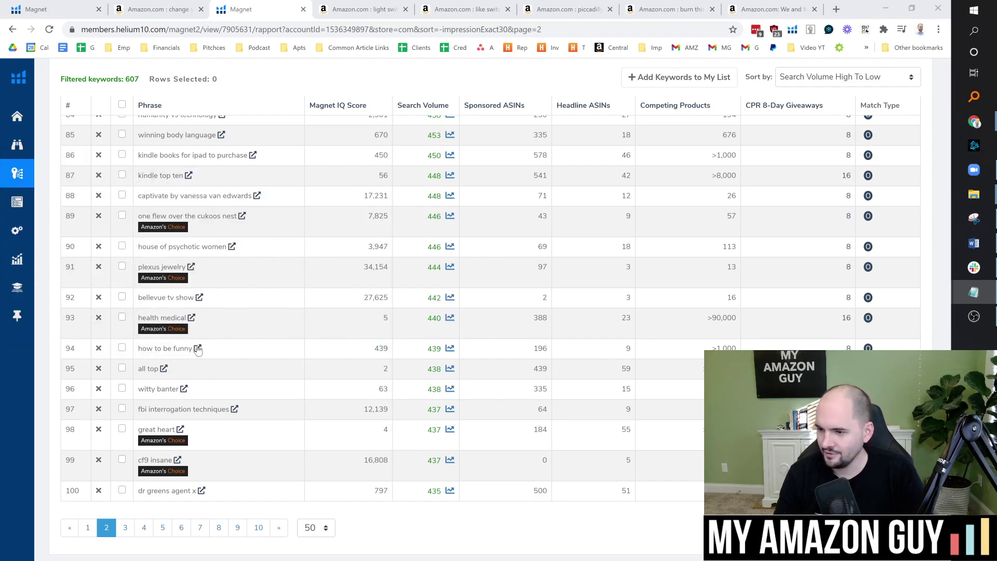
pyautogui.click(198, 348)
pyautogui.scroll(-1, 380, 260)
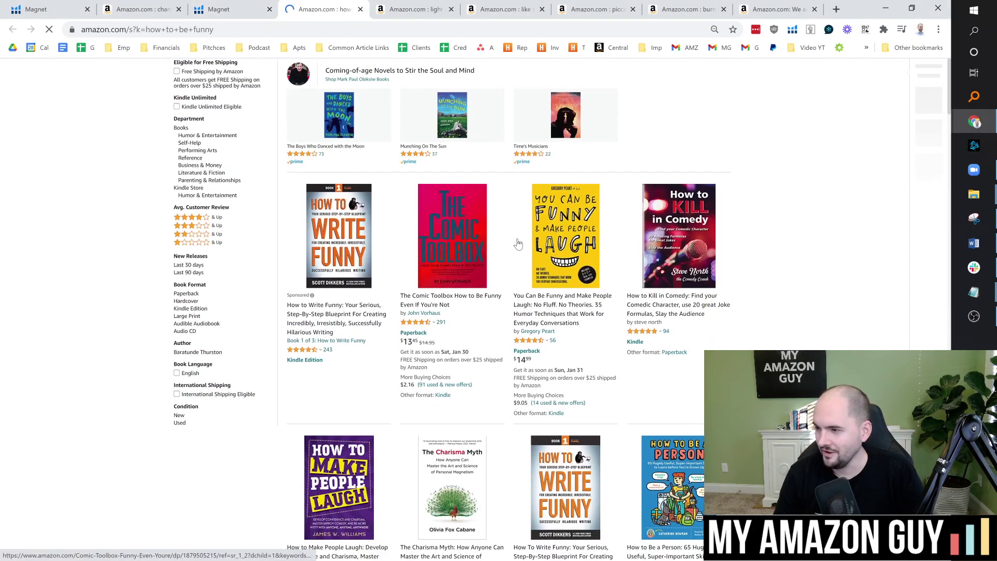
pyautogui.scroll(-3, 669, 255)
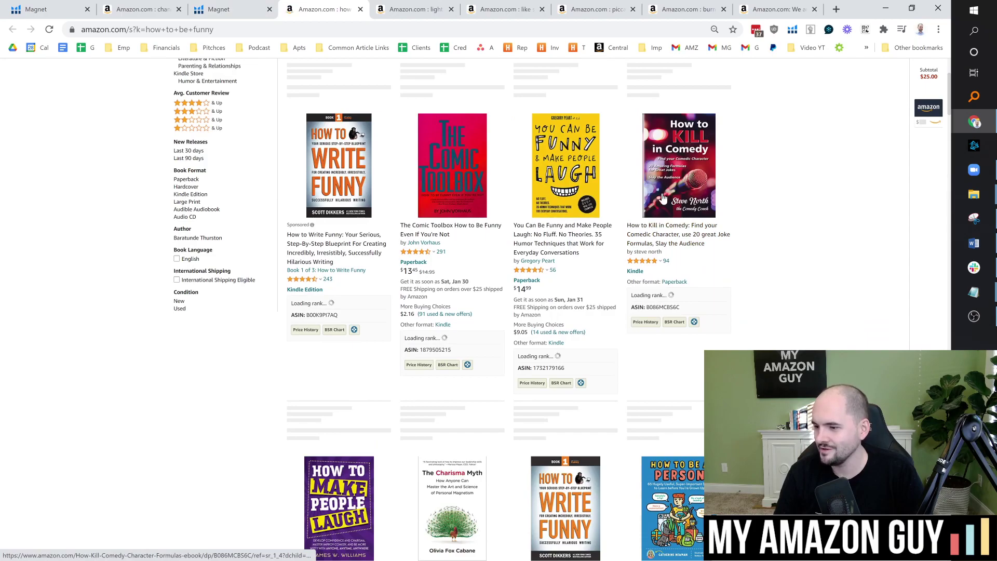
pyautogui.scroll(-2, 663, 258)
pyautogui.click(233, 9)
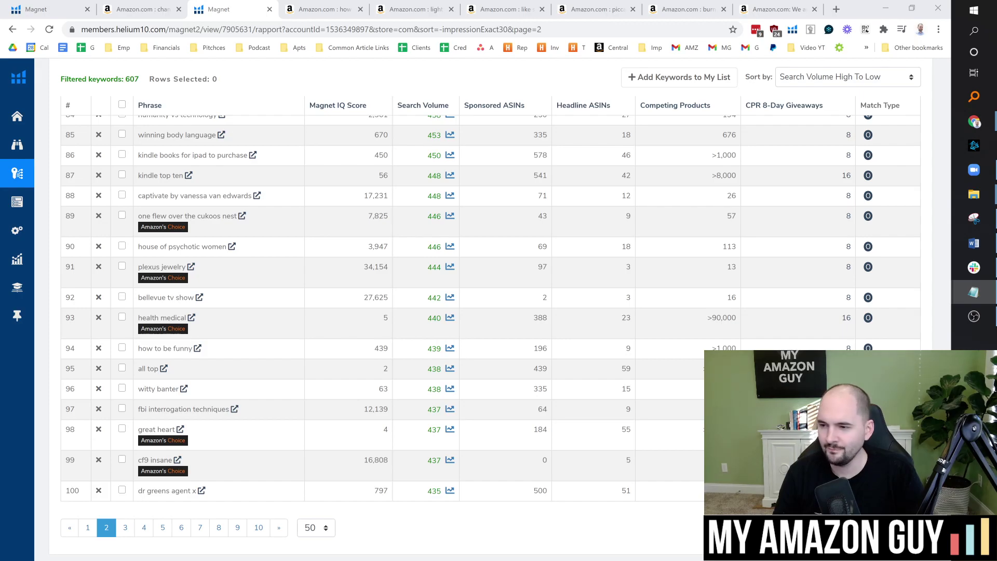
# Open the third page of the rapport keyword results and look over its first phrases
pyautogui.click(299, 84)
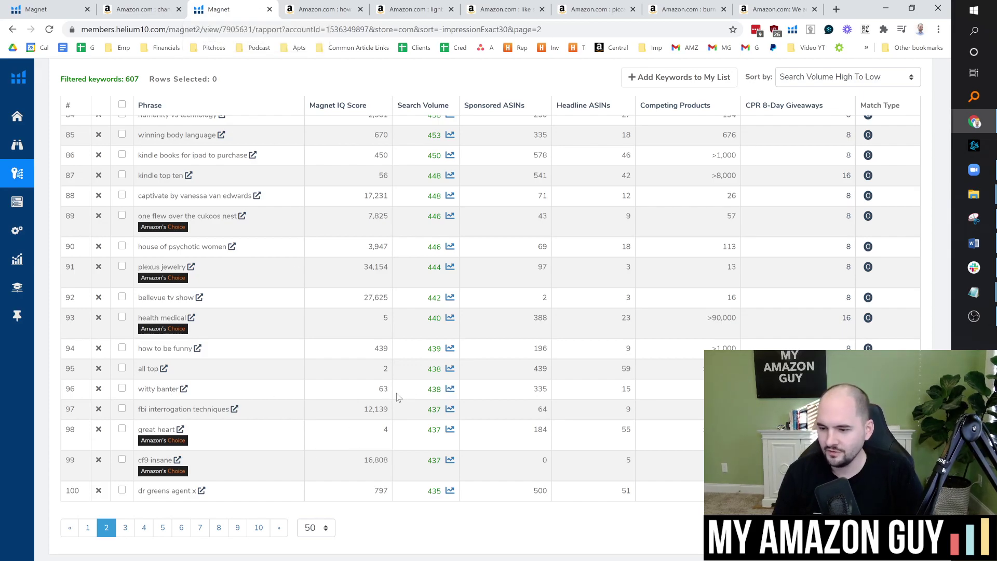
pyautogui.click(125, 527)
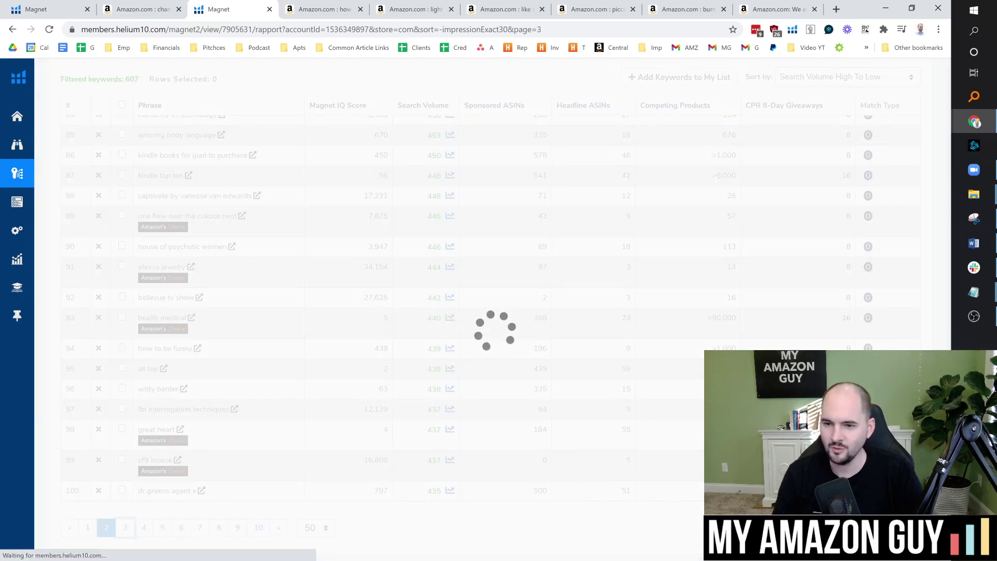
pyautogui.scroll(19, 153, 235)
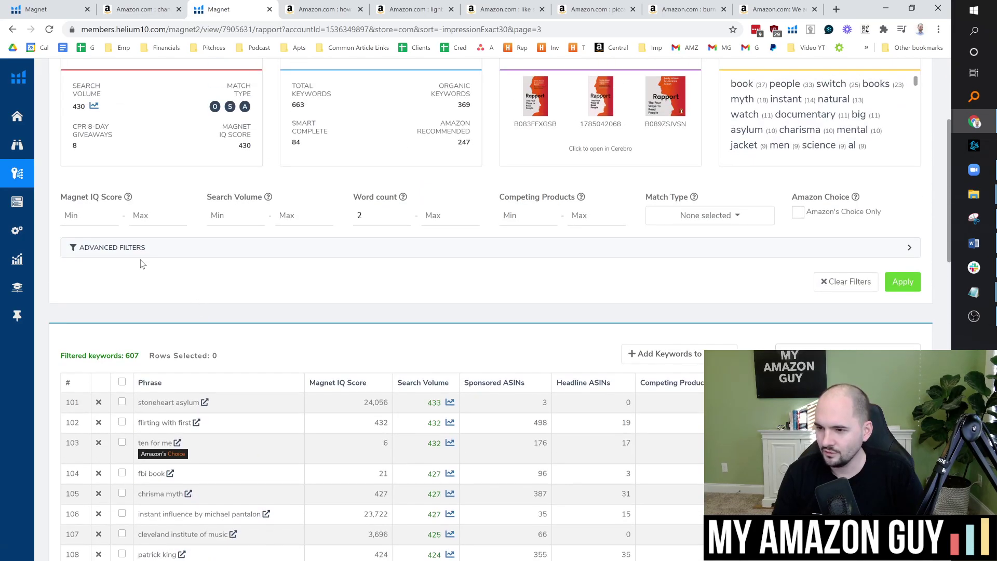
# Start a new Magnet keyword search for "witty" and get its keywords
pyautogui.scroll(3, 156, 250)
pyautogui.doubleClick(81, 123)
pyautogui.write('witty')
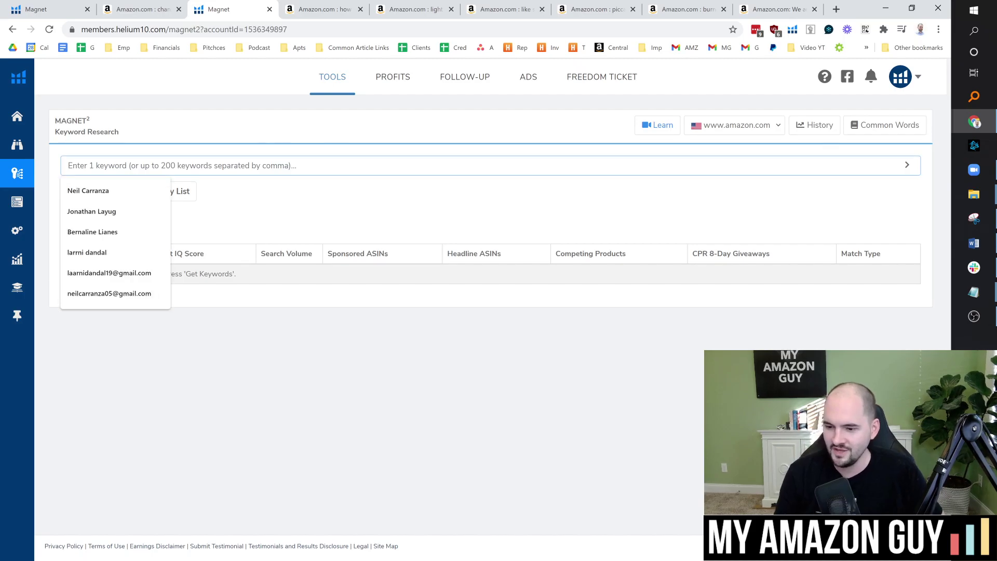
pyautogui.write('witty')
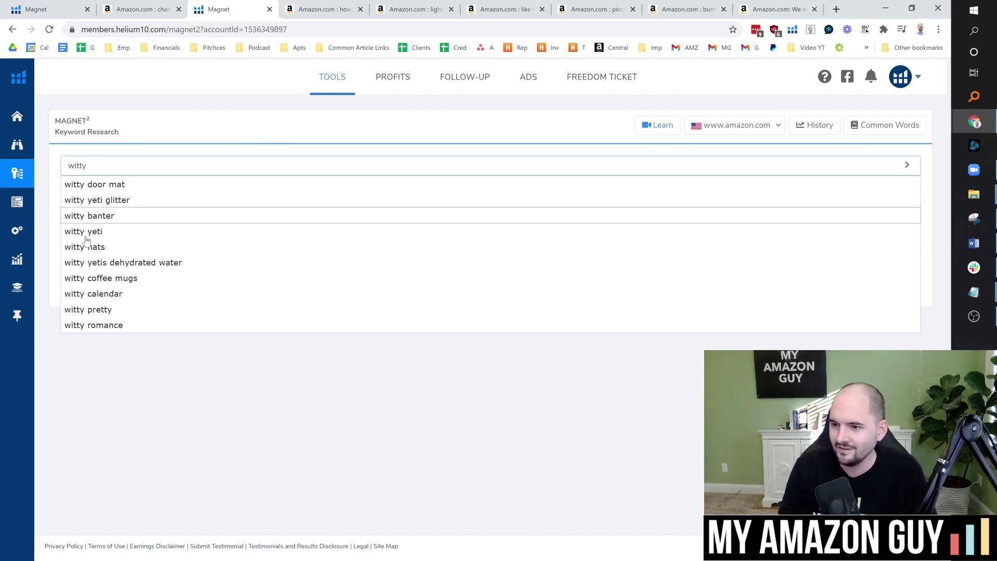
pyautogui.click(106, 217)
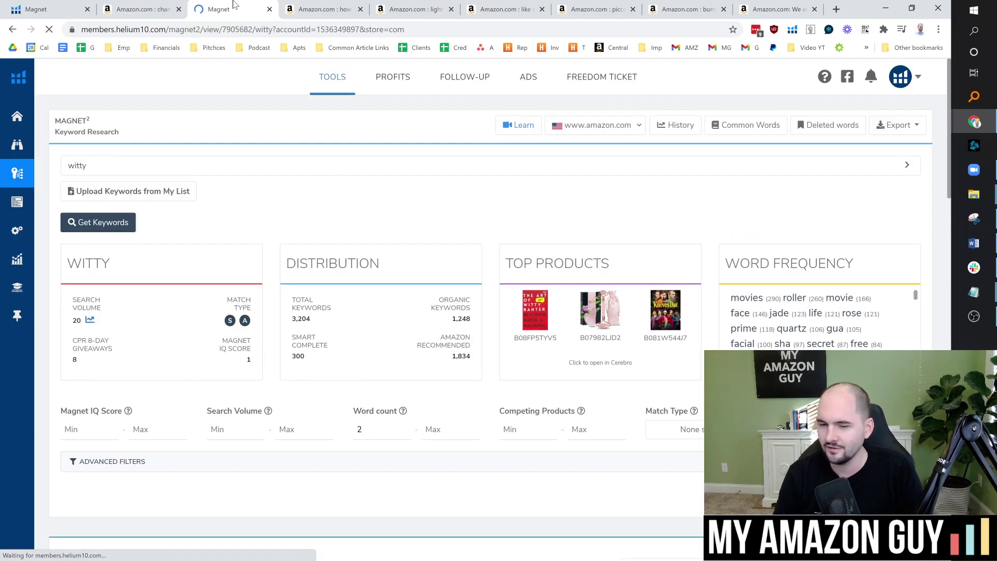
# Examine the first page of the witty keyword results for phrases relevant to the journal title
pyautogui.scroll(-6, 281, 191)
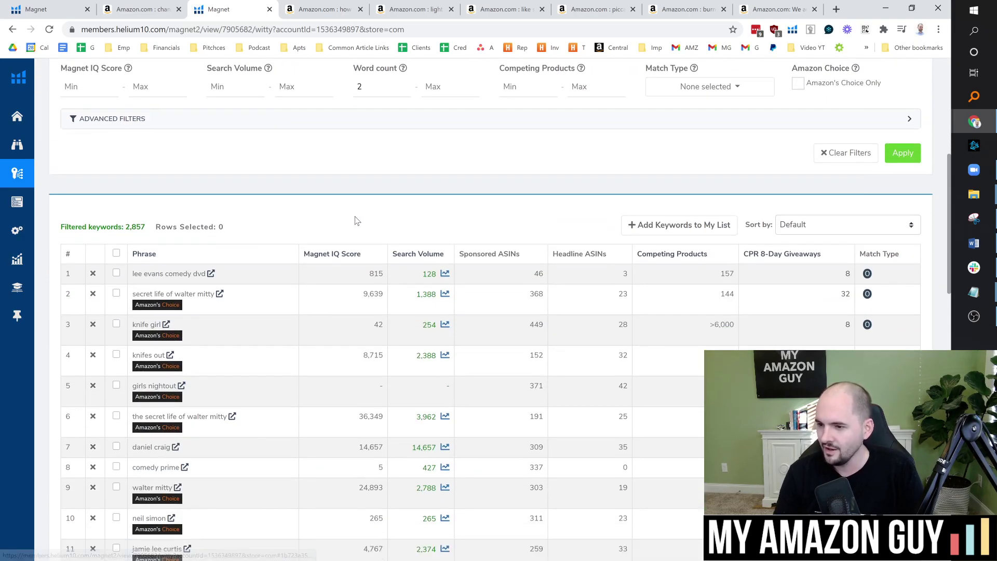
pyautogui.scroll(-1, 222, 310)
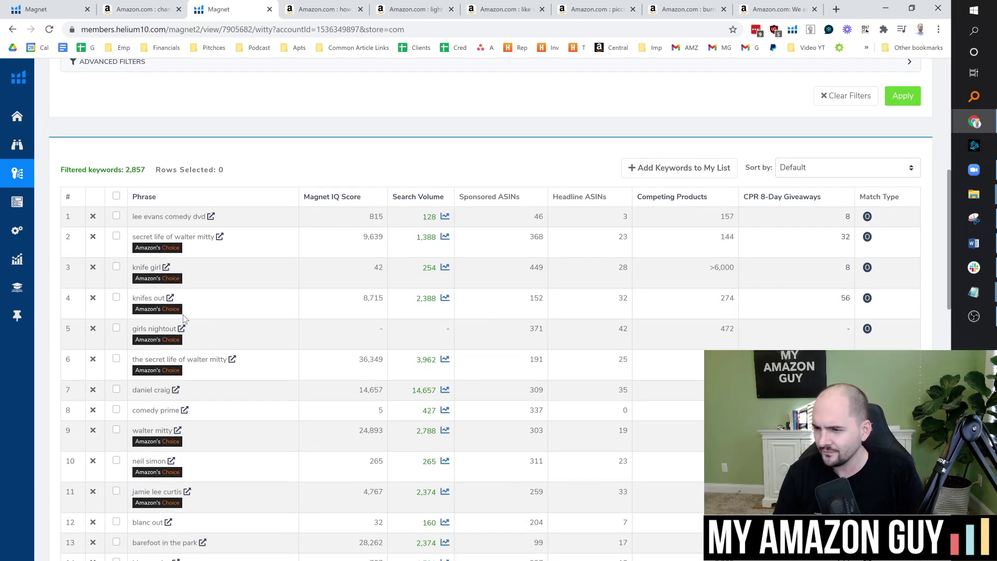
pyautogui.scroll(-4, 171, 309)
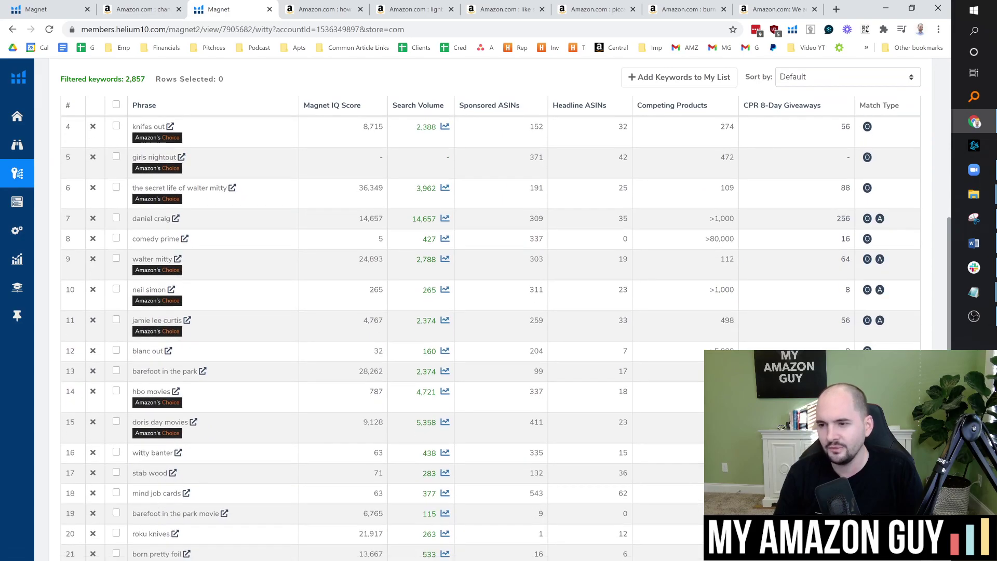
pyautogui.scroll(-2, 245, 285)
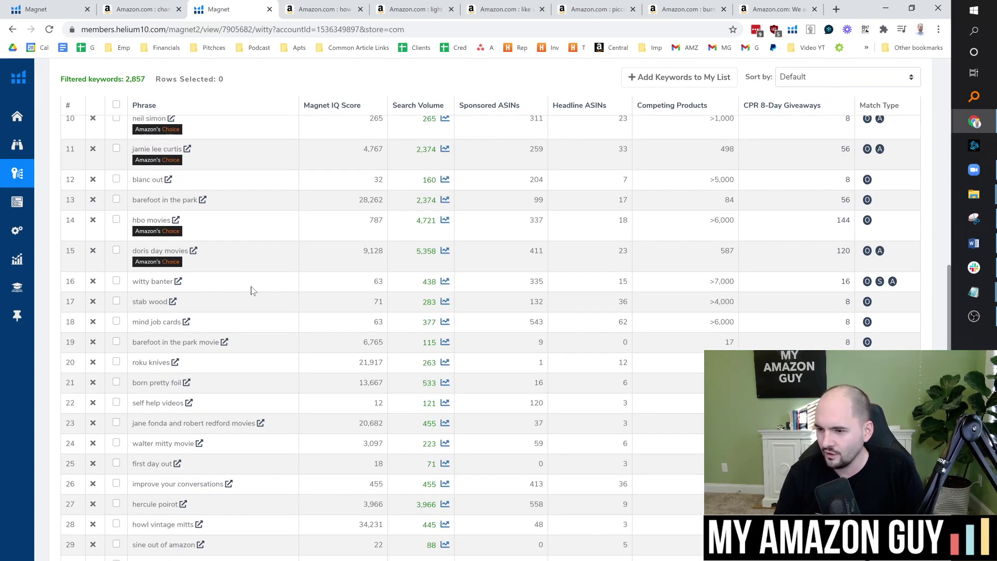
pyautogui.scroll(-11, 211, 272)
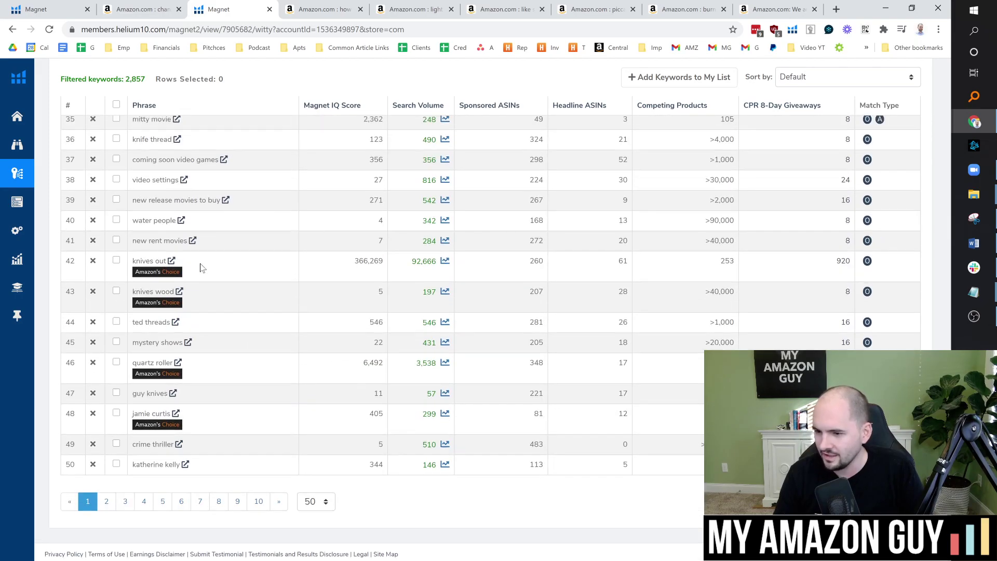
pyautogui.scroll(15, 202, 268)
# Switch to the Notepad title draft to review its wording, and move its window off the keyword results
pyautogui.hotkey('alt', 'Tab')
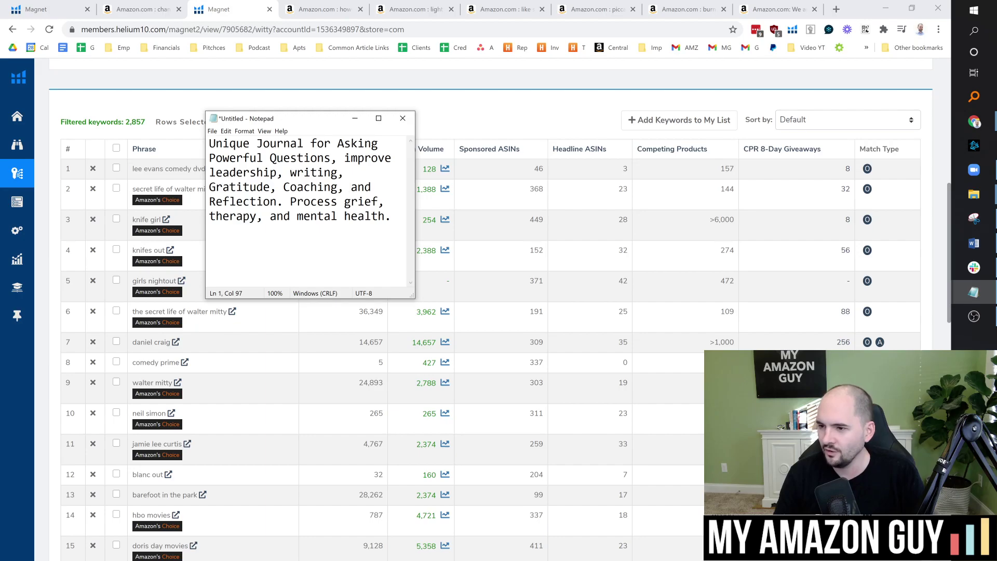
pyautogui.click(371, 187)
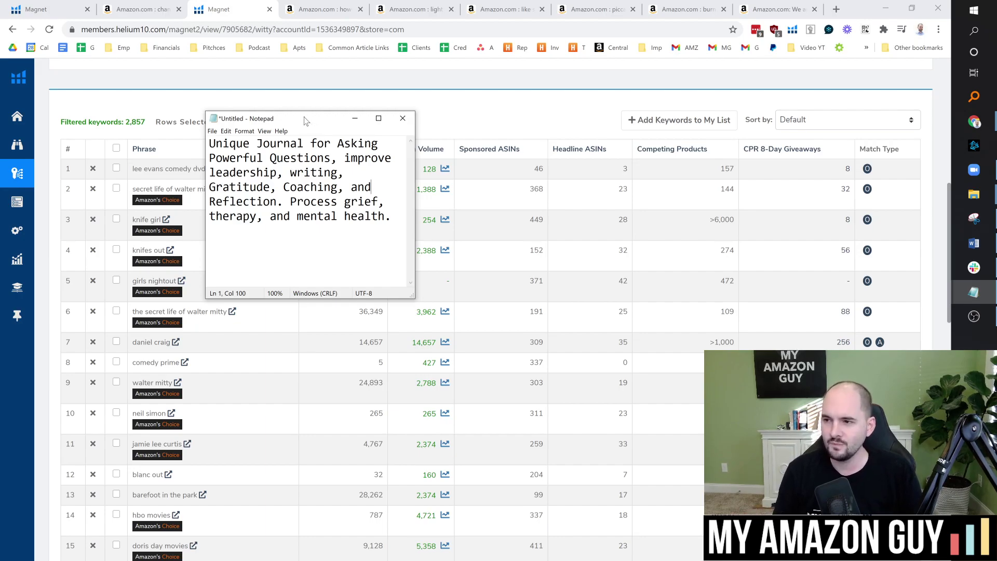
pyautogui.moveTo(301, 117); pyautogui.dragTo(0, 117)
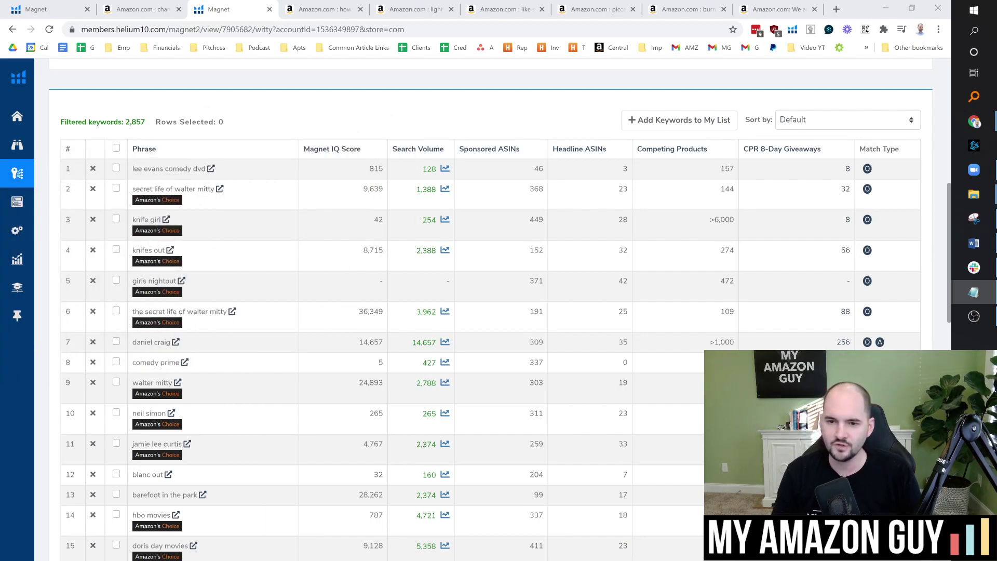